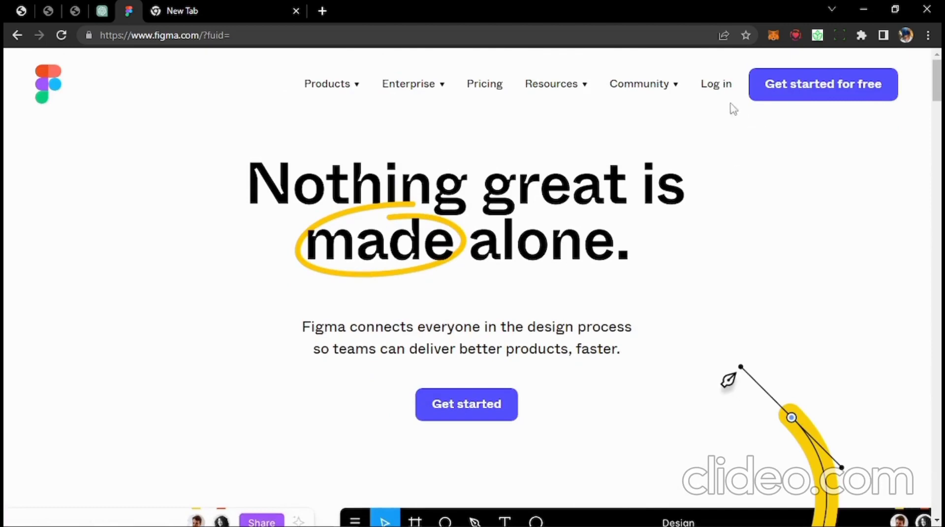
- Log in to Figma using Continue with Google and pick the account in the chooser
{"action": "left_click", "coordinate": [717, 83]}
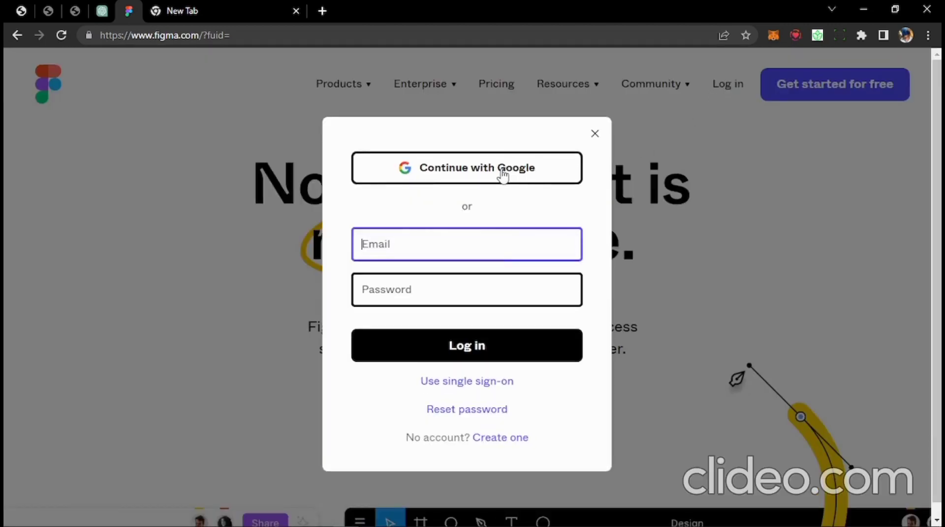
{"action": "left_click", "coordinate": [463, 172]}
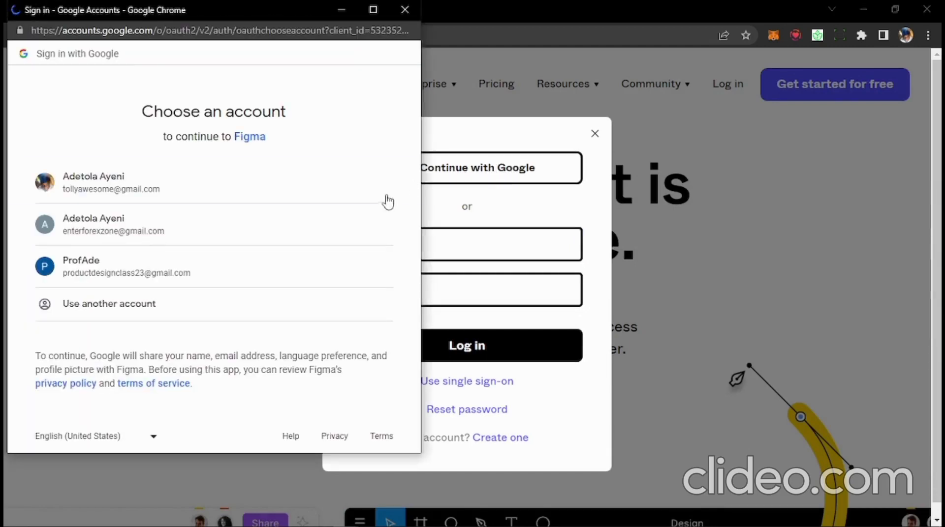
{"action": "left_click", "coordinate": [114, 275]}
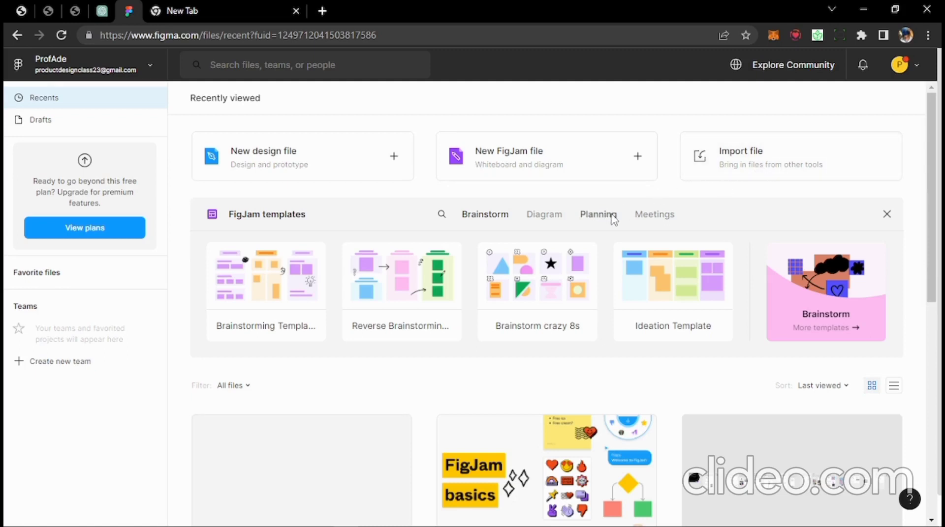
- Wait for sign-in to finish and the Recents files dashboard to load
{"action": "mouse_move", "coordinate": [240, 256]}
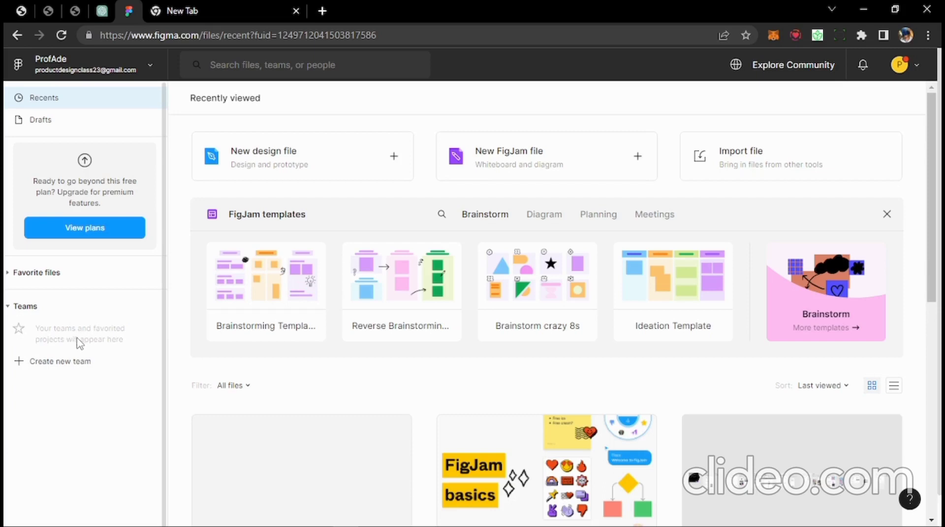
- Create a new team called 'Students'
{"action": "left_click", "coordinate": [51, 363]}
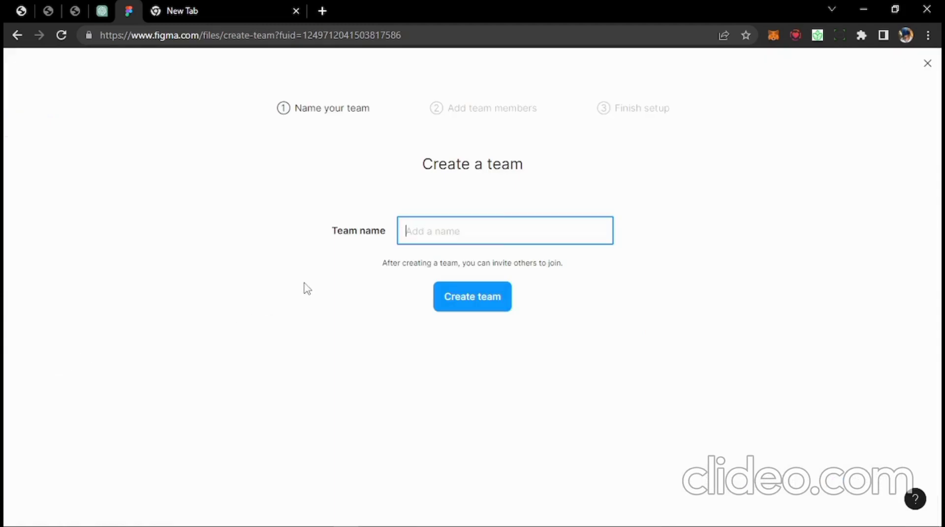
{"action": "type", "text": "Students"}
{"action": "left_click", "coordinate": [472, 307]}
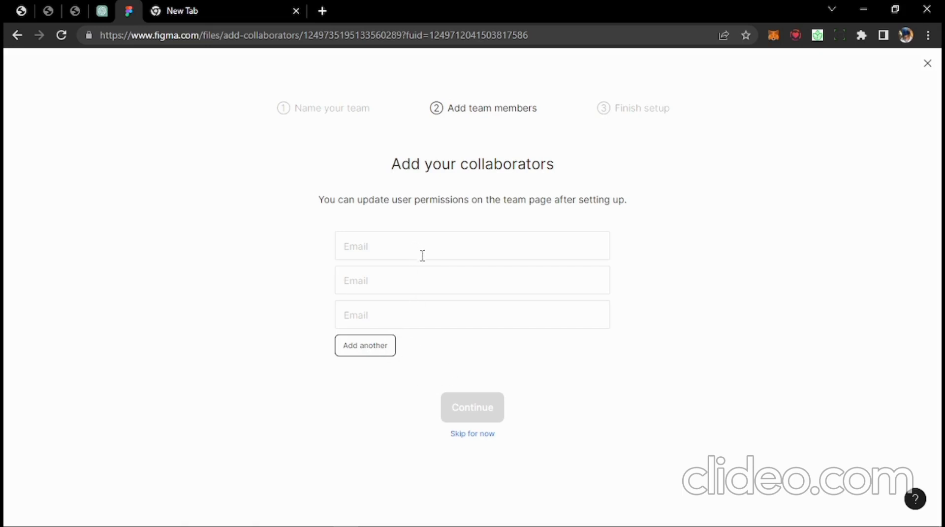
- Skip inviting collaborators and choose the free Starter plan for the Students team
{"action": "left_click", "coordinate": [475, 435]}
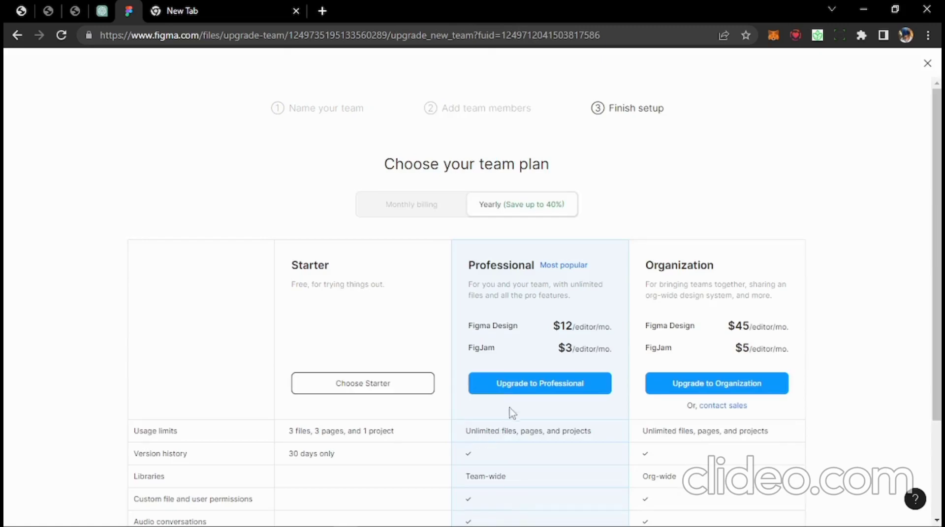
{"action": "scroll", "coordinate": [441, 378], "scroll_direction": "down", "scroll_amount": 1}
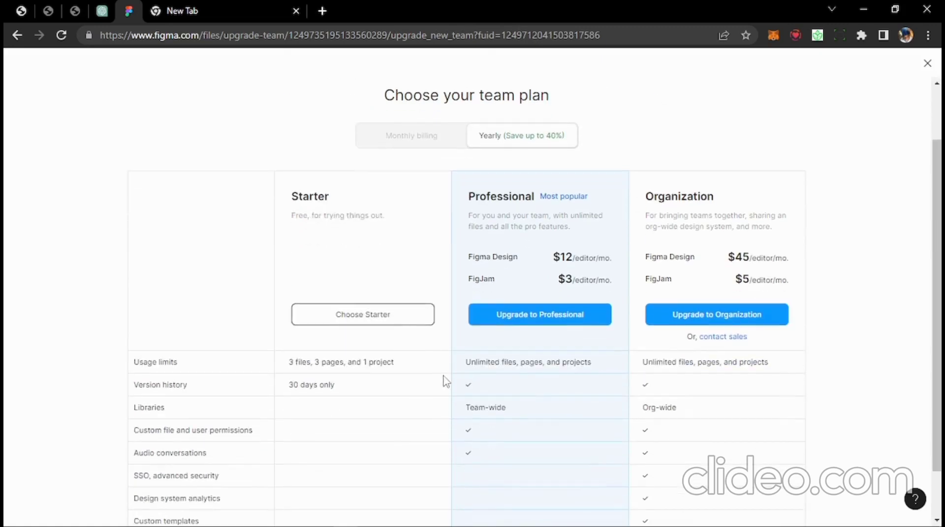
{"action": "scroll", "coordinate": [436, 368], "scroll_direction": "down", "scroll_amount": 1}
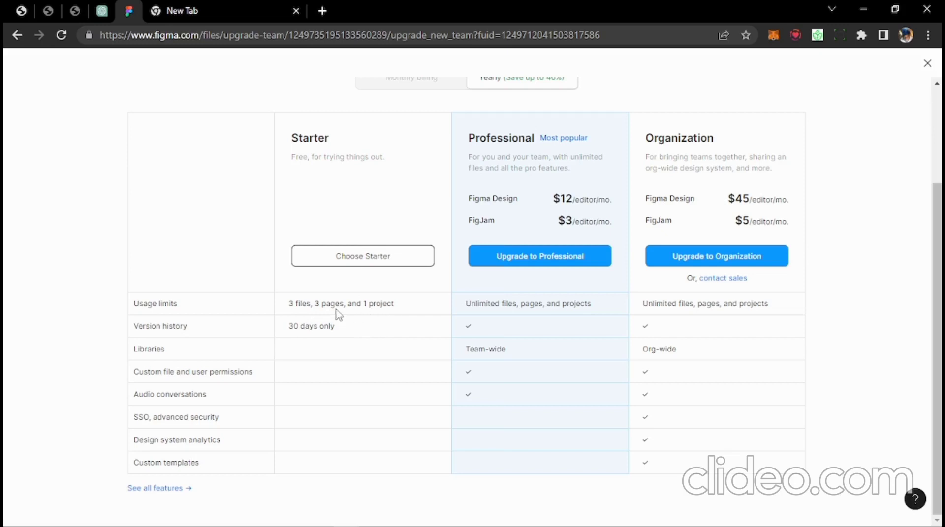
{"action": "left_click", "coordinate": [364, 257]}
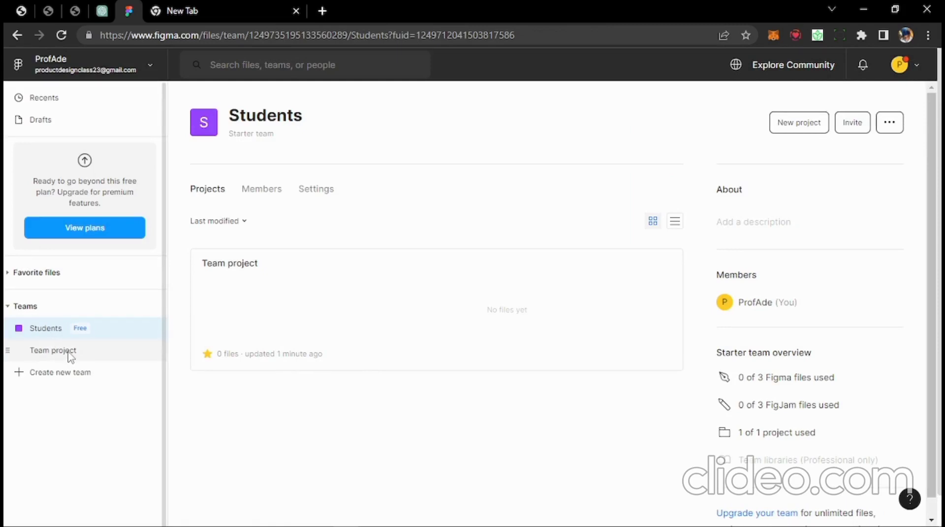
- Rename the Team project to 'first project'
{"action": "right_click", "coordinate": [31, 353]}
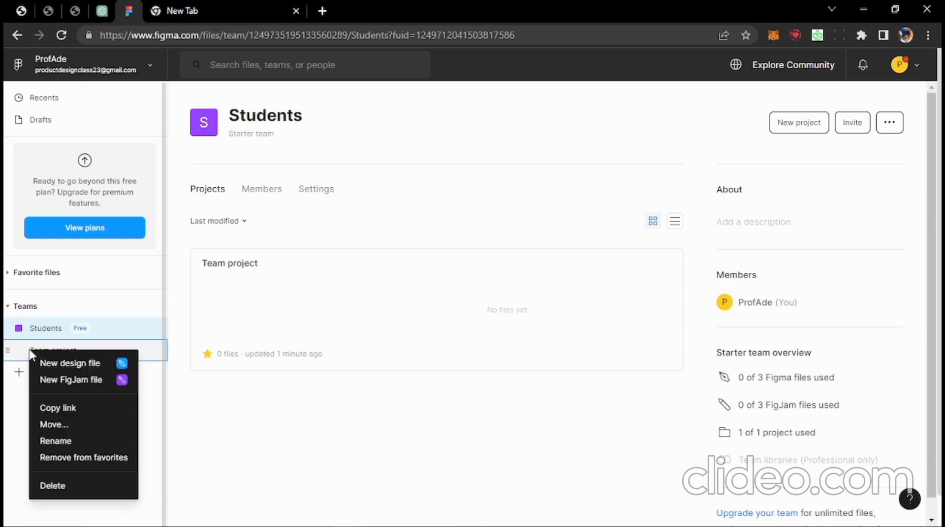
{"action": "left_click", "coordinate": [69, 442]}
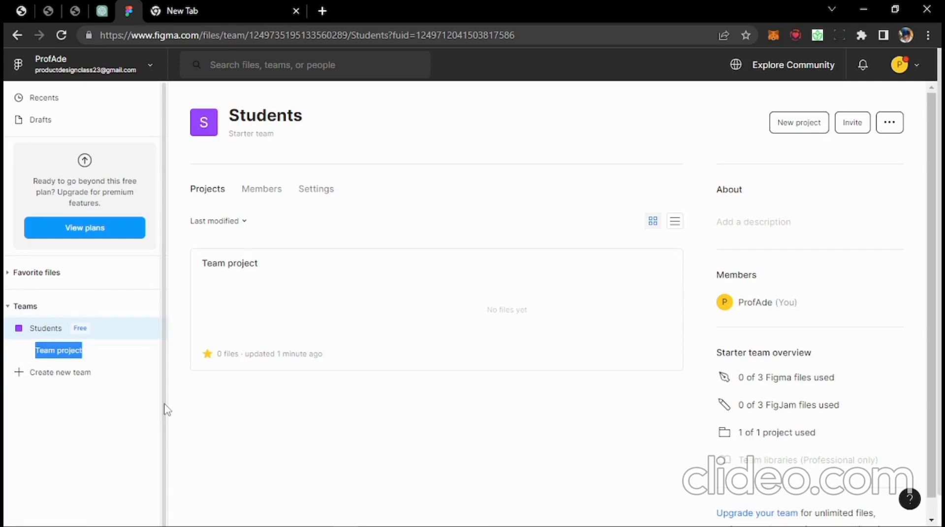
{"action": "type", "text": "first"}
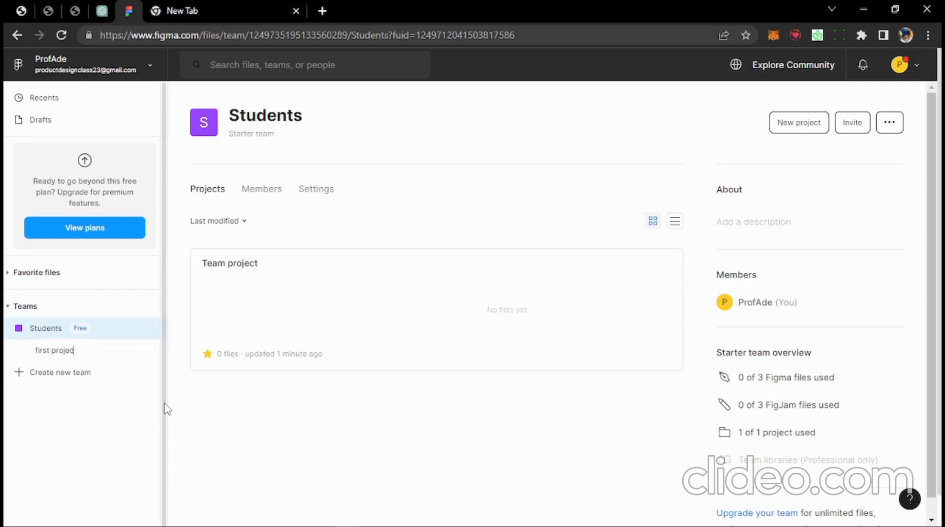
{"action": "type", "text": " project"}
{"action": "key", "text": "Return"}
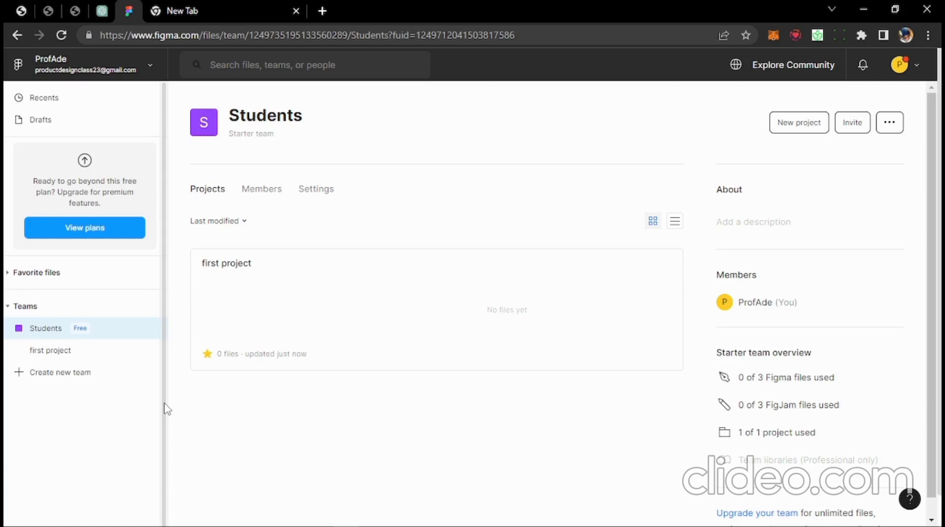
- Open the first project page and look over its empty contents
{"action": "left_click", "coordinate": [38, 353]}
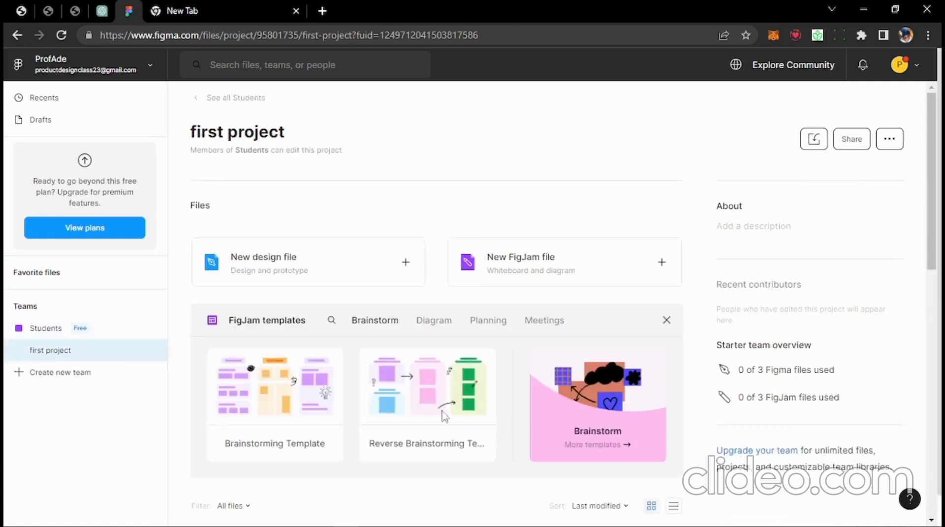
{"action": "scroll", "coordinate": [497, 376], "scroll_direction": "down", "scroll_amount": 3}
{"action": "scroll", "coordinate": [497, 377], "scroll_direction": "up", "scroll_amount": 3}
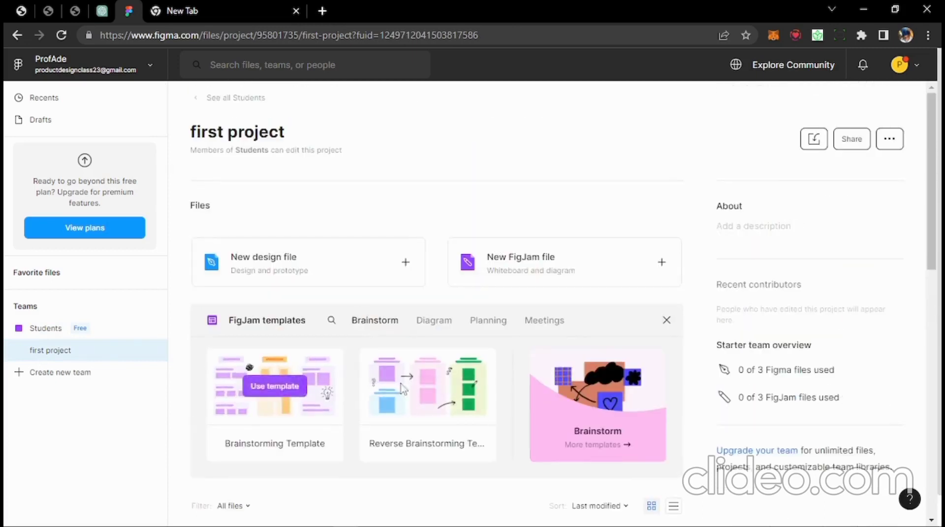
{"action": "mouse_move", "coordinate": [374, 393]}
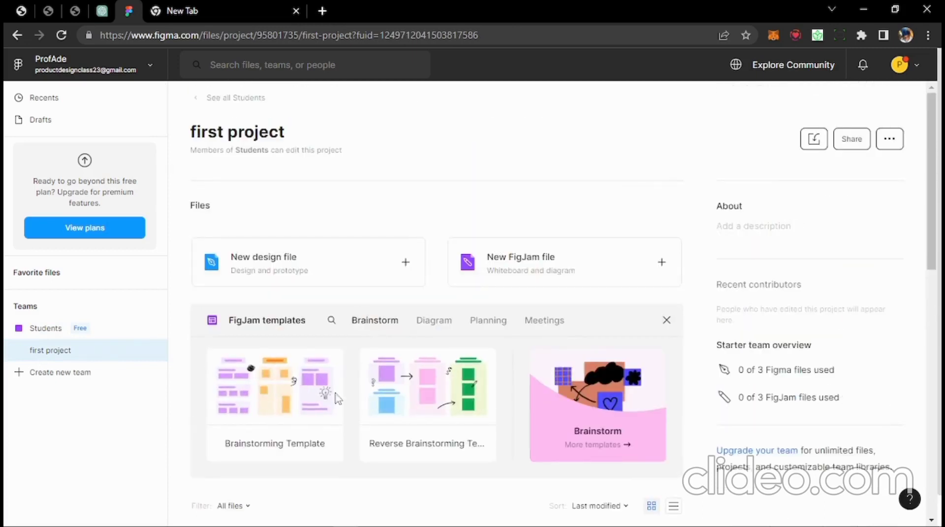
{"action": "mouse_move", "coordinate": [308, 379]}
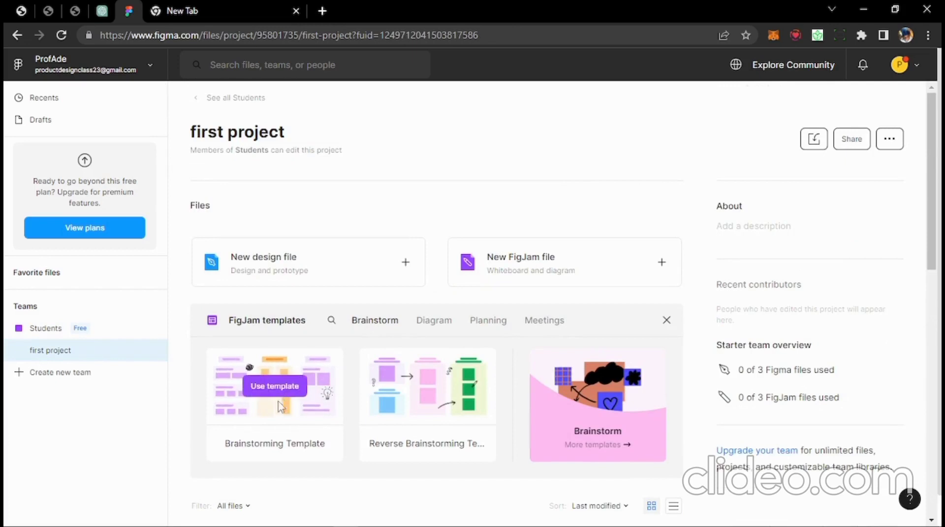
{"action": "mouse_move", "coordinate": [369, 428]}
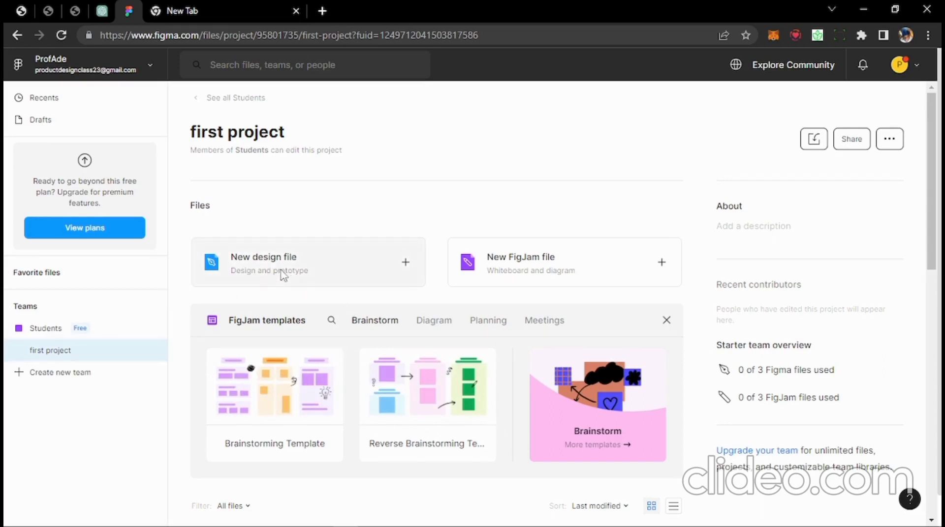
- Create a new blank design file in first project and bring up the editor's main menu
{"action": "left_click", "coordinate": [399, 271]}
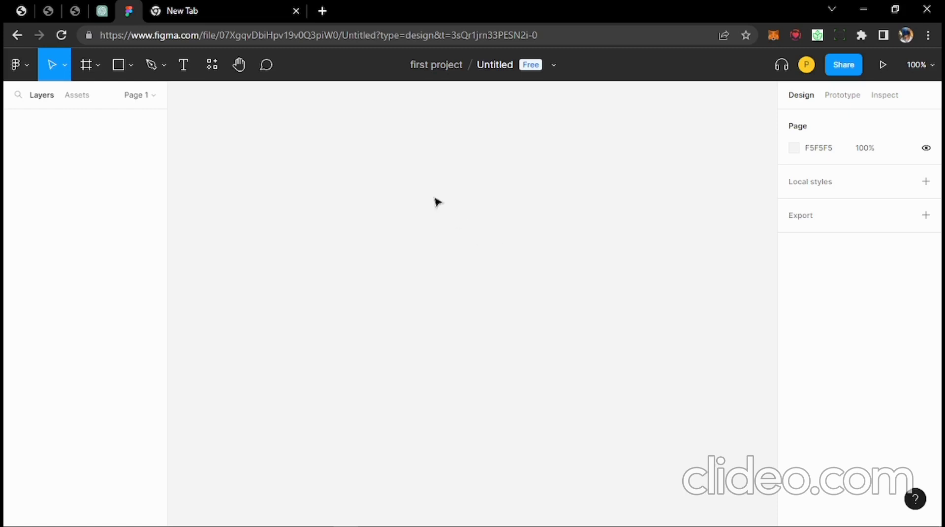
{"action": "left_click", "coordinate": [28, 67]}
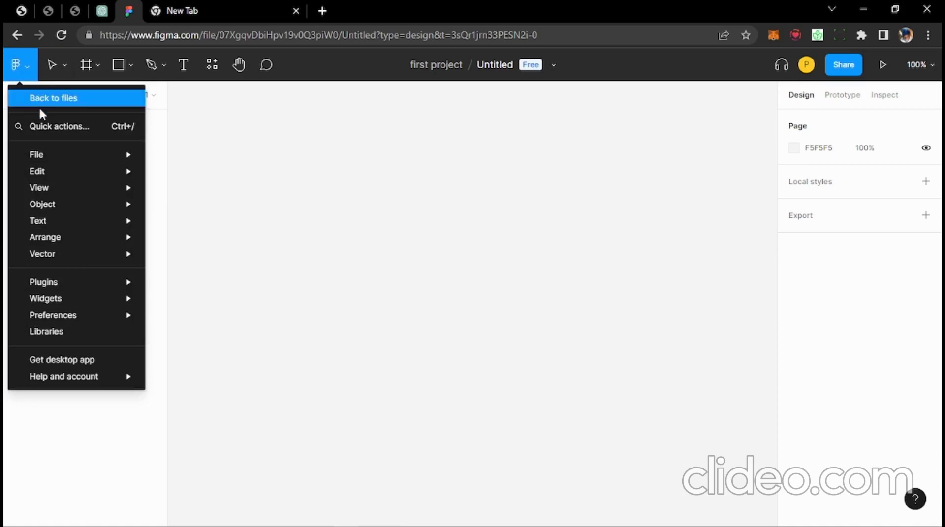
- Browse the Edit, Plugins, Vector, Arrange and Text submenus, then close the menu
{"action": "mouse_move", "coordinate": [43, 155]}
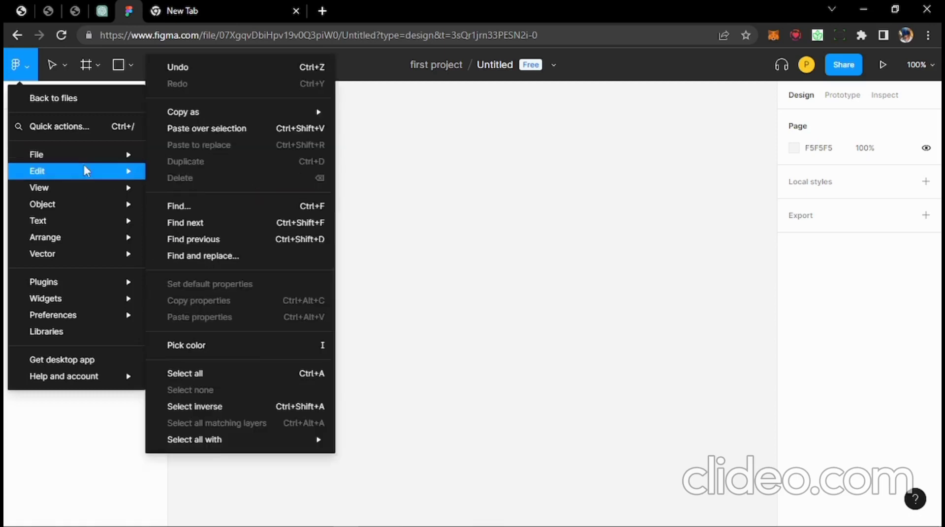
{"action": "mouse_move", "coordinate": [52, 286]}
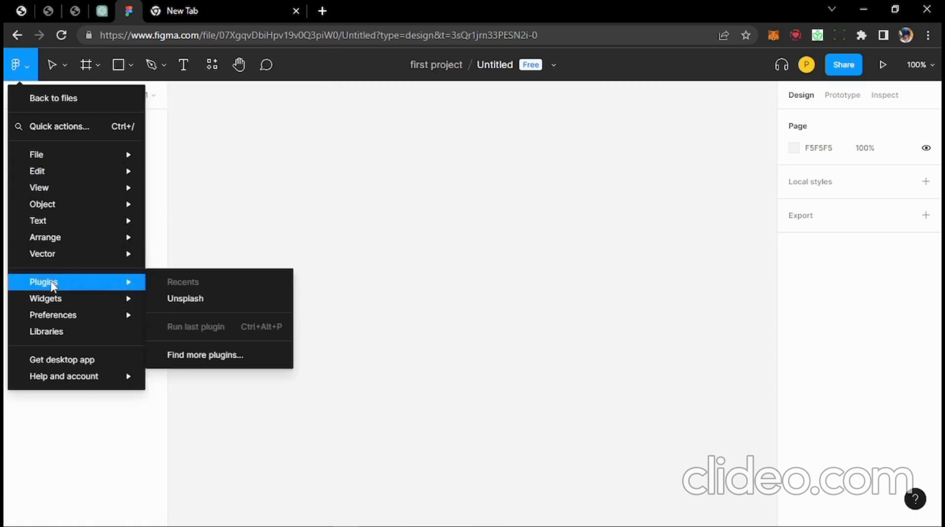
{"action": "mouse_move", "coordinate": [55, 257]}
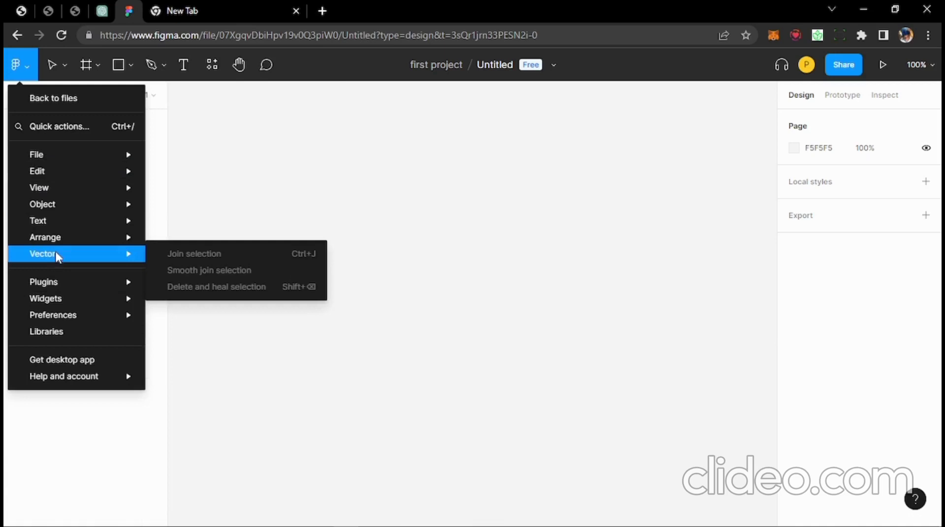
{"action": "mouse_move", "coordinate": [57, 238]}
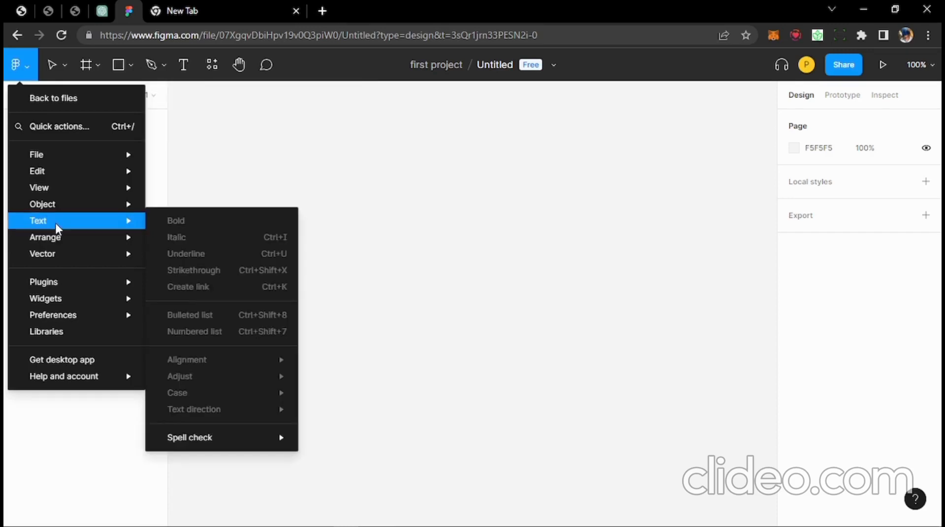
{"action": "left_click", "coordinate": [282, 168]}
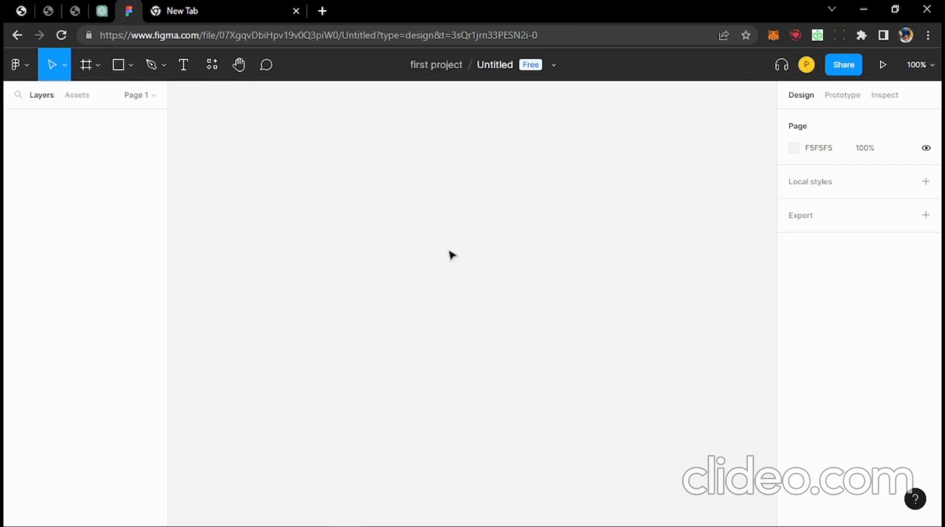
- Check the Move and Frame tool dropdowns, then activate the Frame tool to list presets
{"action": "left_click", "coordinate": [64, 61]}
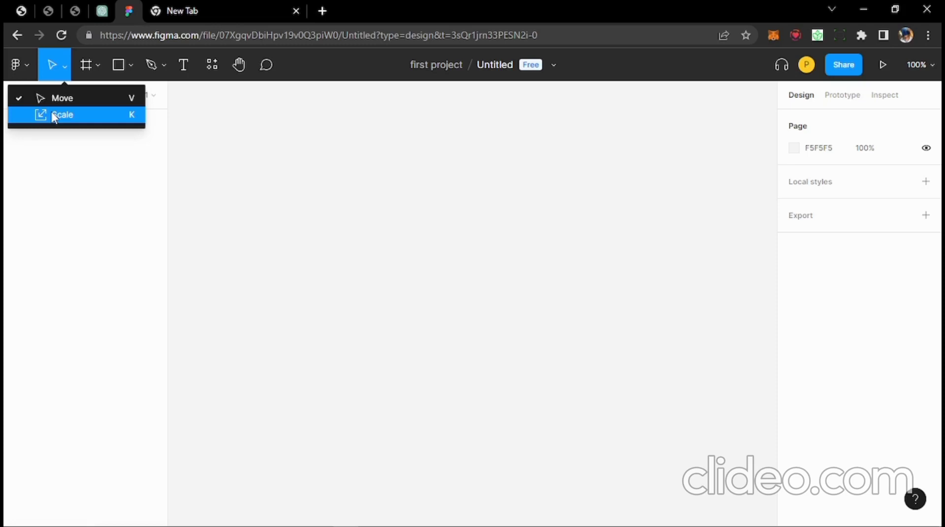
{"action": "left_click", "coordinate": [97, 64]}
{"action": "left_click", "coordinate": [98, 67]}
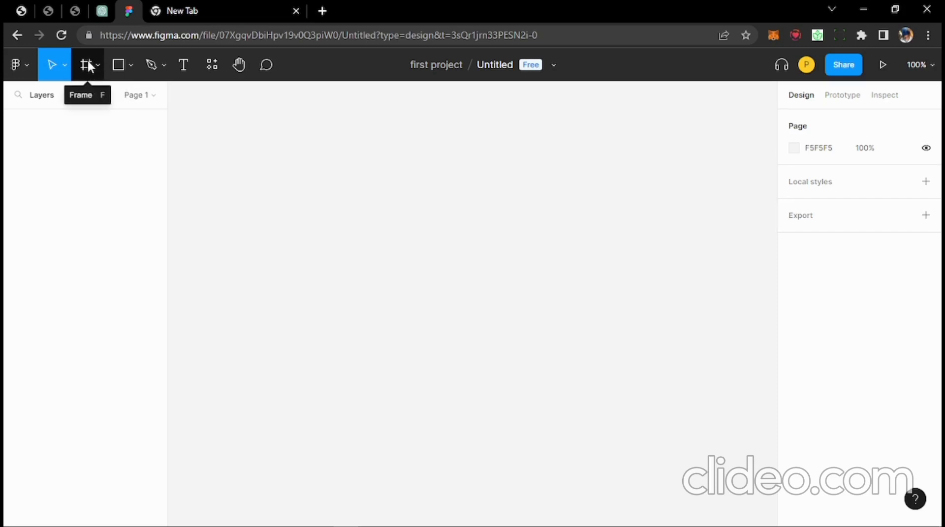
{"action": "left_click", "coordinate": [88, 63]}
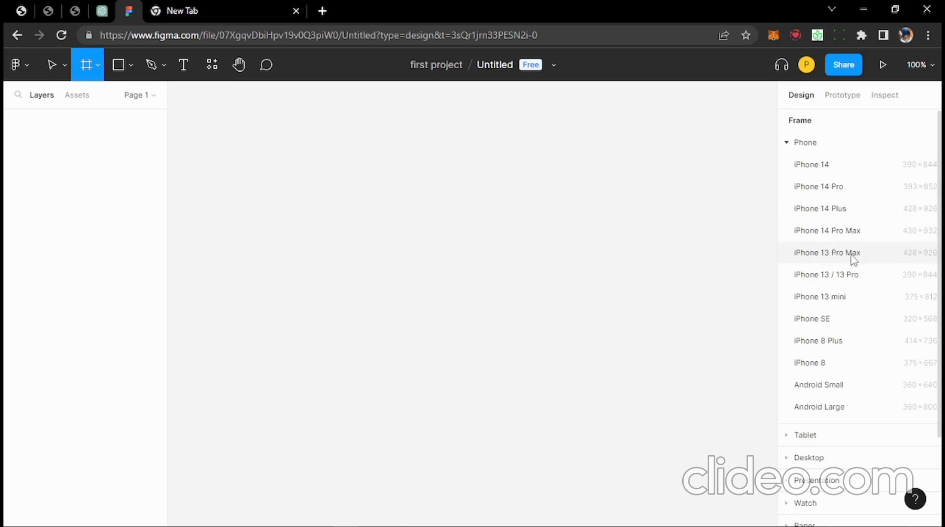
- Add a 430×932 iPhone 14 Pro Max frame from the Phone presets
{"action": "scroll", "coordinate": [841, 274], "scroll_direction": "down", "scroll_amount": 3}
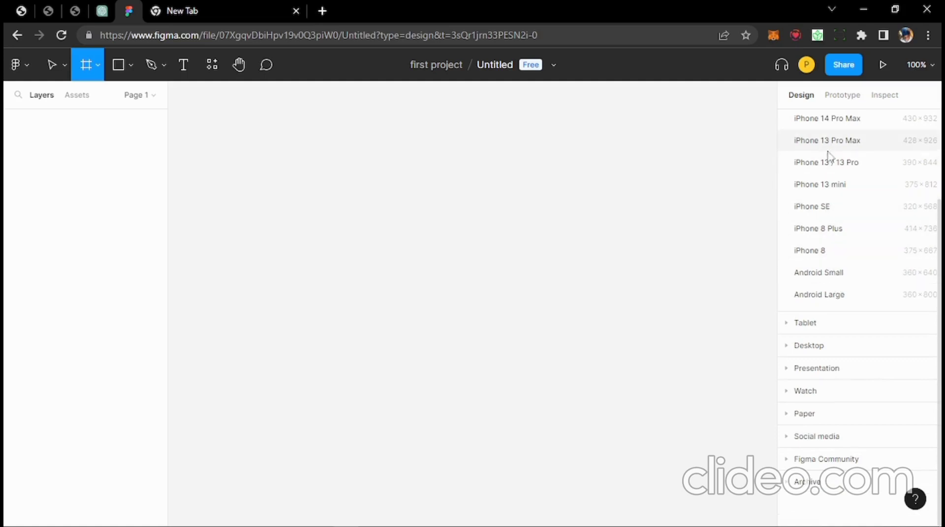
{"action": "left_click", "coordinate": [795, 326]}
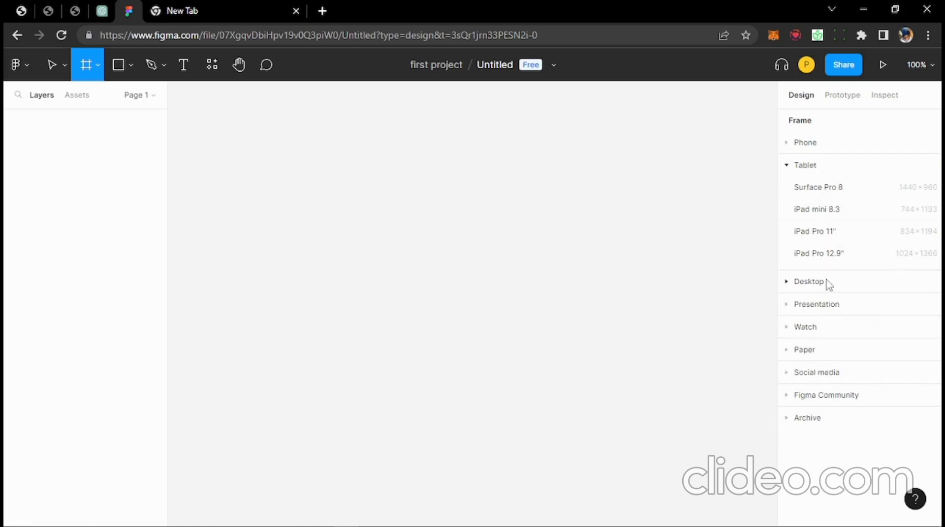
{"action": "left_click", "coordinate": [87, 72]}
{"action": "left_click", "coordinate": [87, 72]}
{"action": "left_click", "coordinate": [787, 165]}
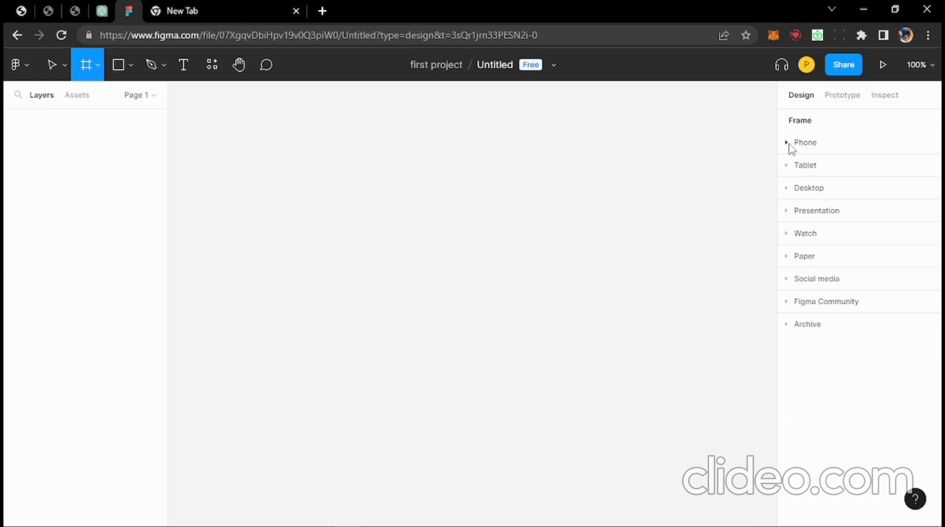
{"action": "left_click", "coordinate": [787, 144]}
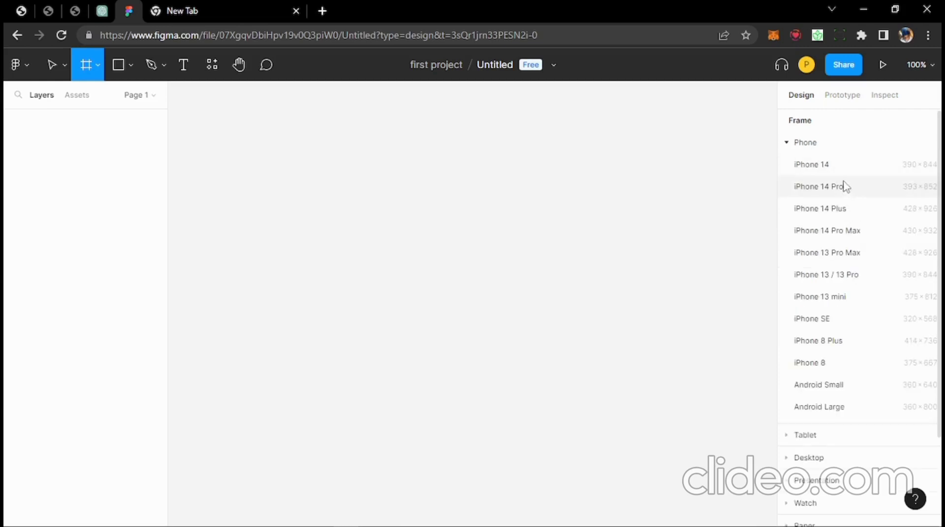
{"action": "left_click", "coordinate": [825, 231]}
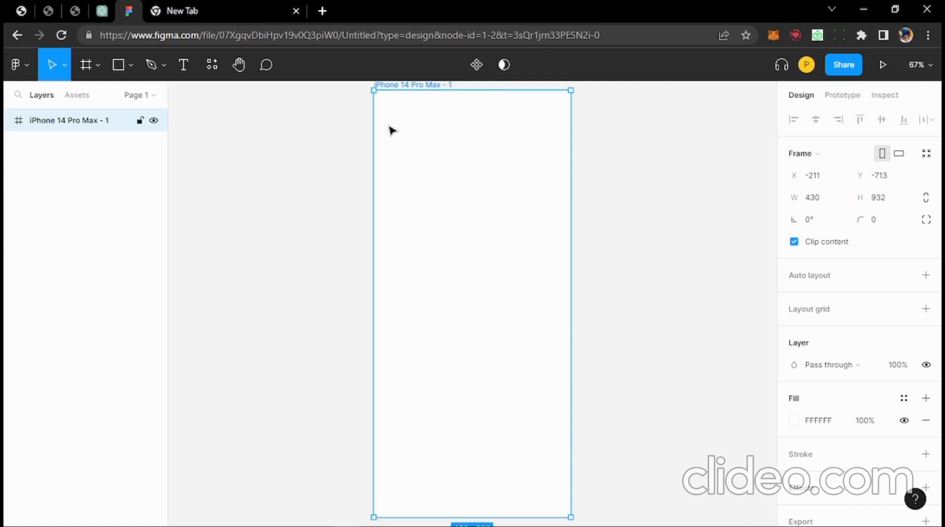
- Rename the 430×932 phone frame on the canvas to 'profile page'
{"action": "scroll", "coordinate": [391, 126], "scroll_direction": "up", "scroll_amount": 1}
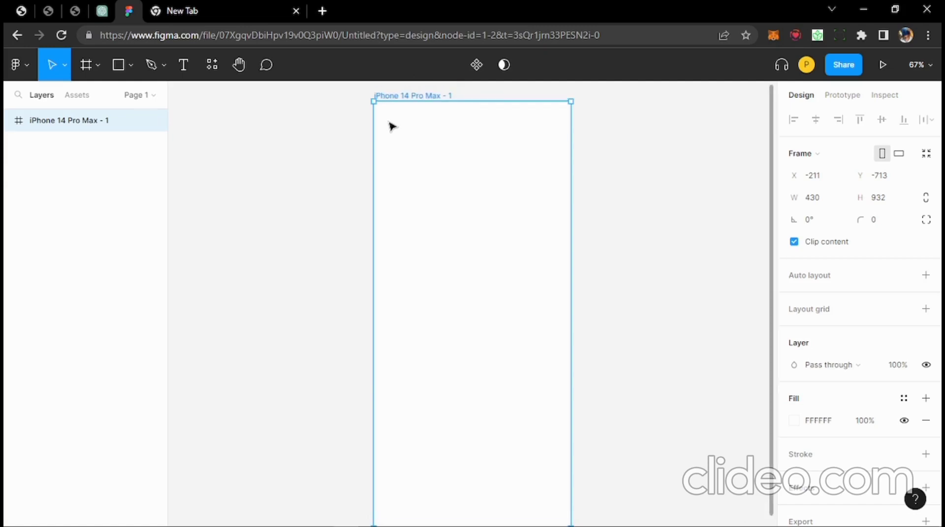
{"action": "double_click", "coordinate": [408, 96]}
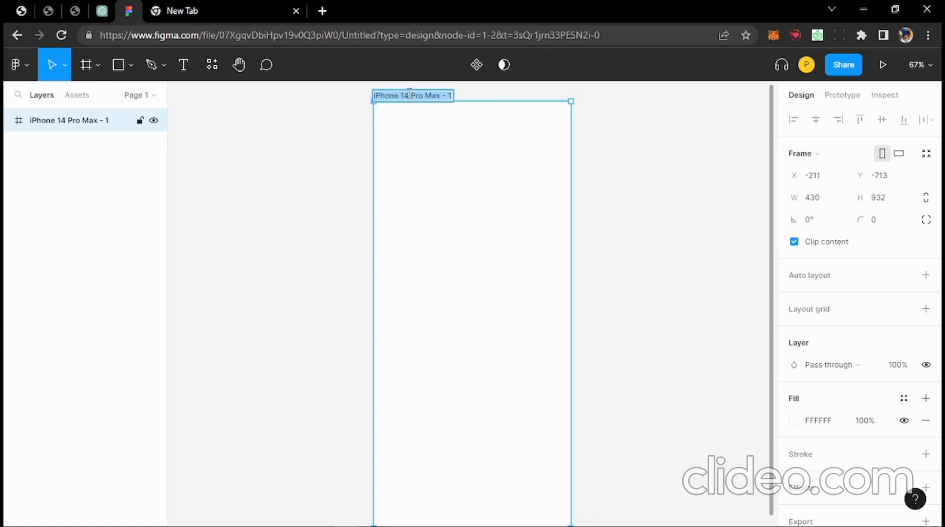
{"action": "type", "text": "profile"}
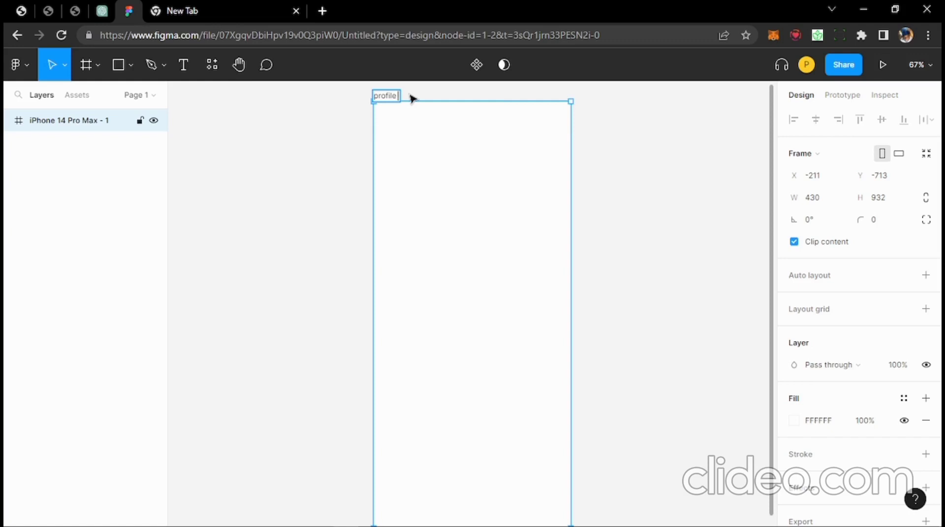
{"action": "type", "text": " page"}
{"action": "key", "text": "Return"}
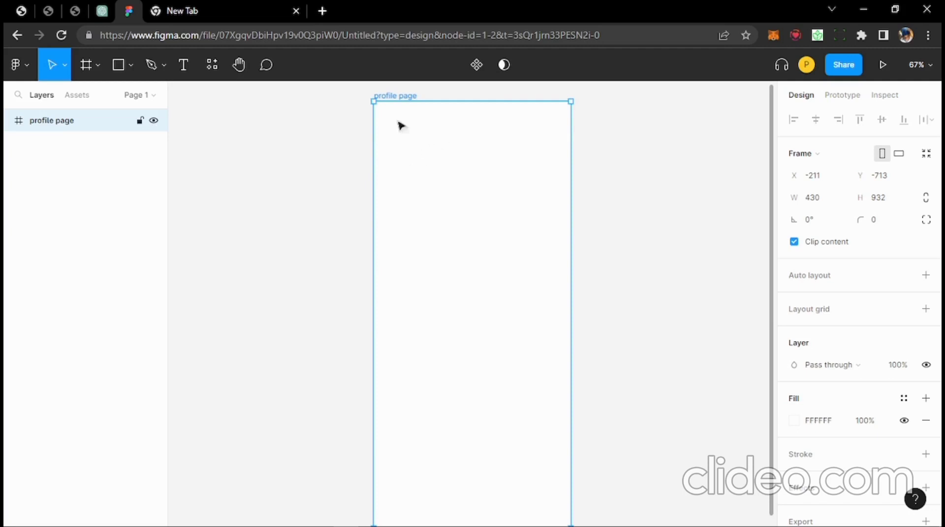
- Add a second 393×852 iPhone 14 Pro frame beside profile page, with its top edge level with profile page
{"action": "left_click", "coordinate": [87, 64]}
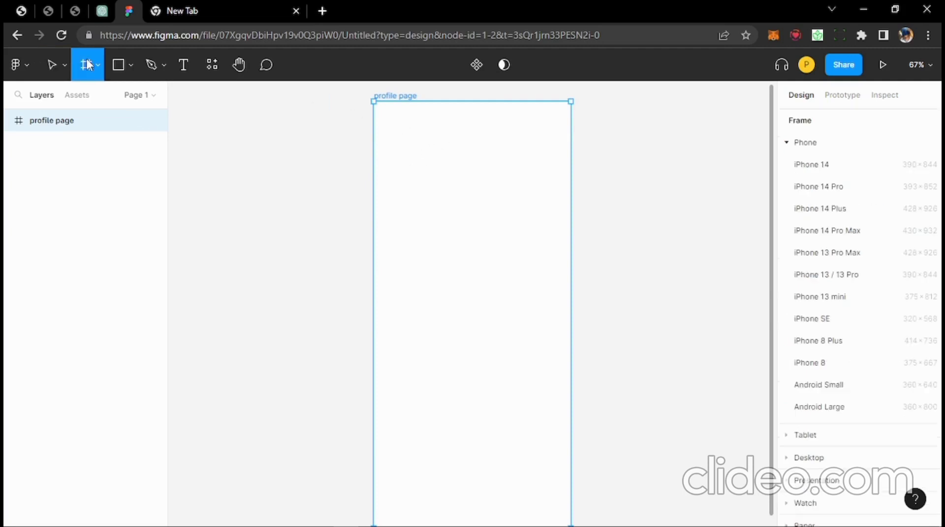
{"action": "left_click", "coordinate": [828, 190]}
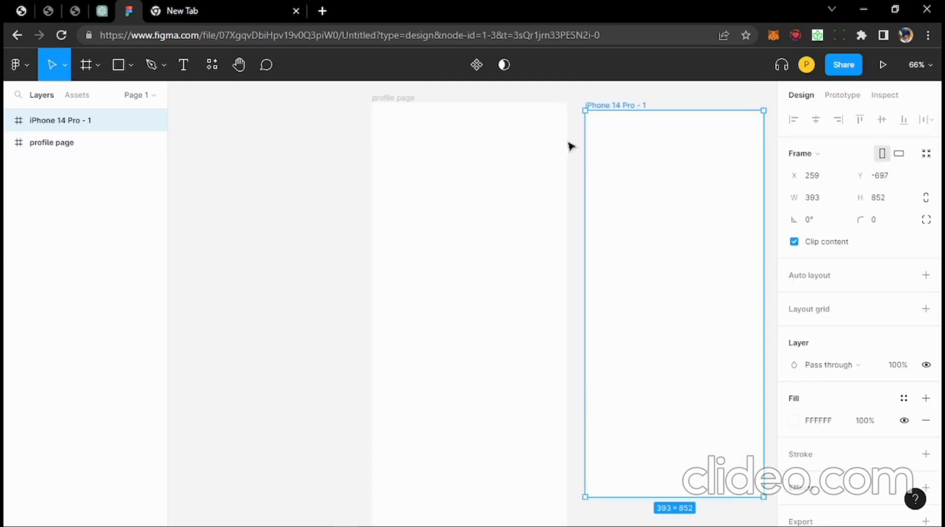
{"action": "left_click_drag", "start_coordinate": [616, 141], "coordinate": [614, 133]}
{"action": "double_click", "coordinate": [638, 97]}
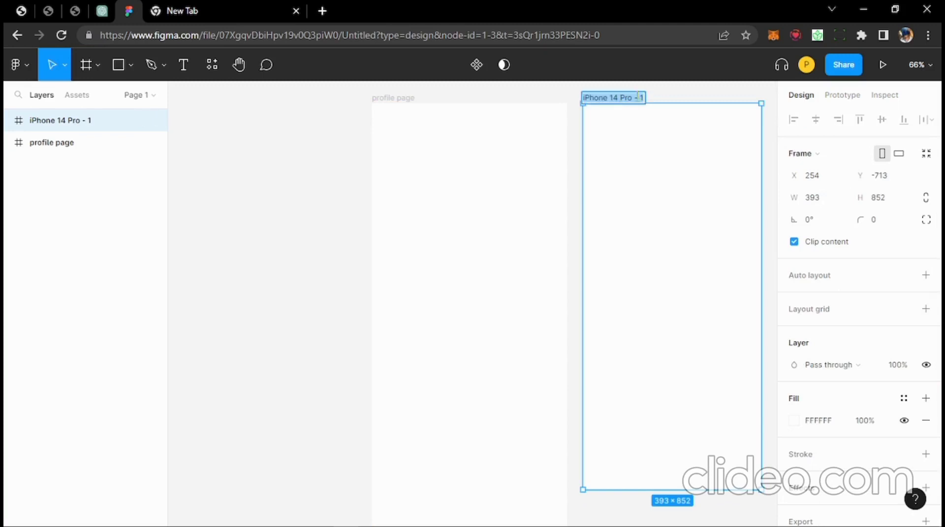
- Name the second phone frame 'login page'
{"action": "type", "text": "pro"}
{"action": "key", "text": "BackSpace"}
{"action": "key", "text": "BackSpace"}
{"action": "key", "text": "BackSpace"}
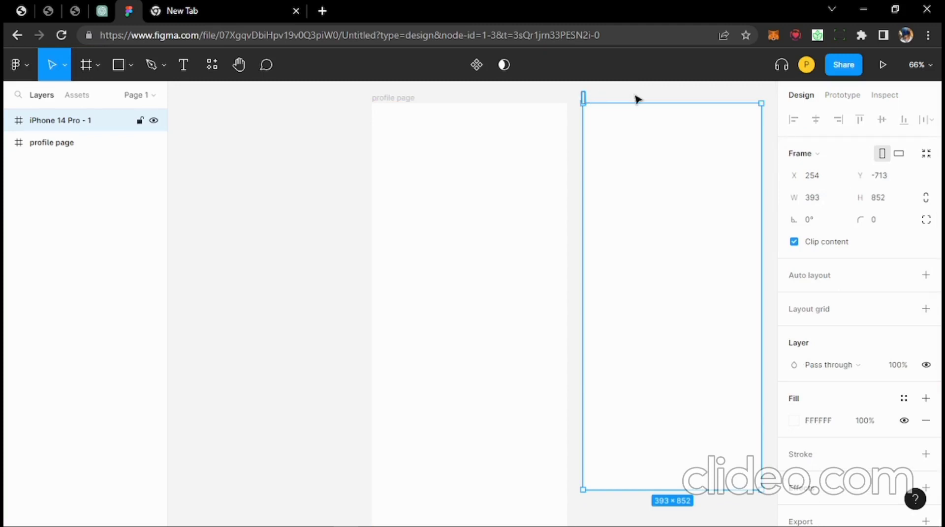
{"action": "type", "text": "login page"}
{"action": "key", "text": "Return"}
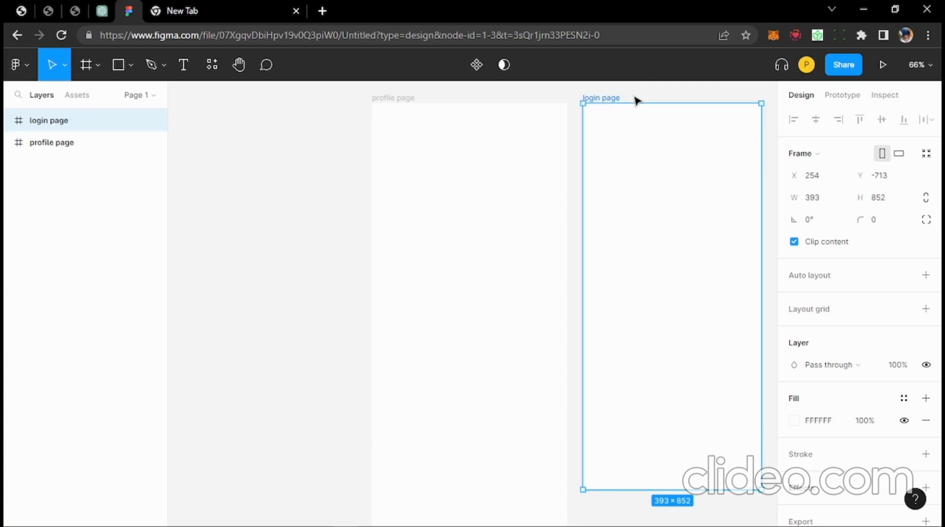
- Briefly bring up the OBS recording window from the taskbar, hide it, and return to the canvas
{"action": "mouse_move", "coordinate": [592, 500]}
{"action": "left_click", "coordinate": [549, 518]}
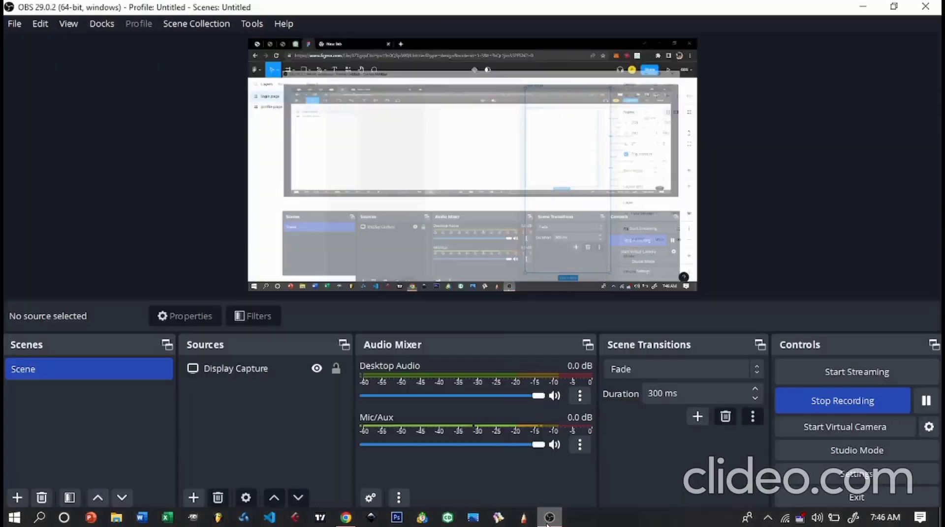
{"action": "left_click", "coordinate": [547, 519]}
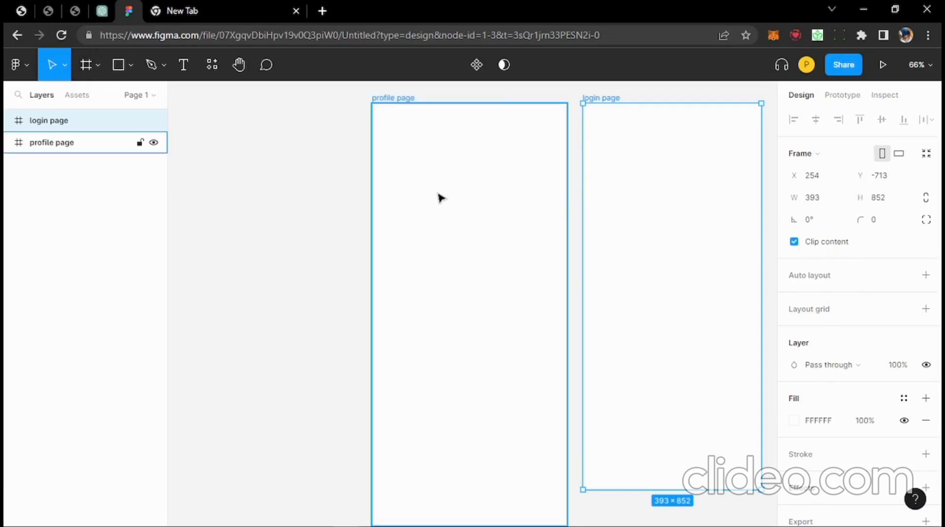
{"action": "scroll", "coordinate": [444, 204], "scroll_direction": "down", "scroll_amount": 1}
{"action": "scroll", "coordinate": [622, 352], "scroll_direction": "down", "scroll_amount": 3}
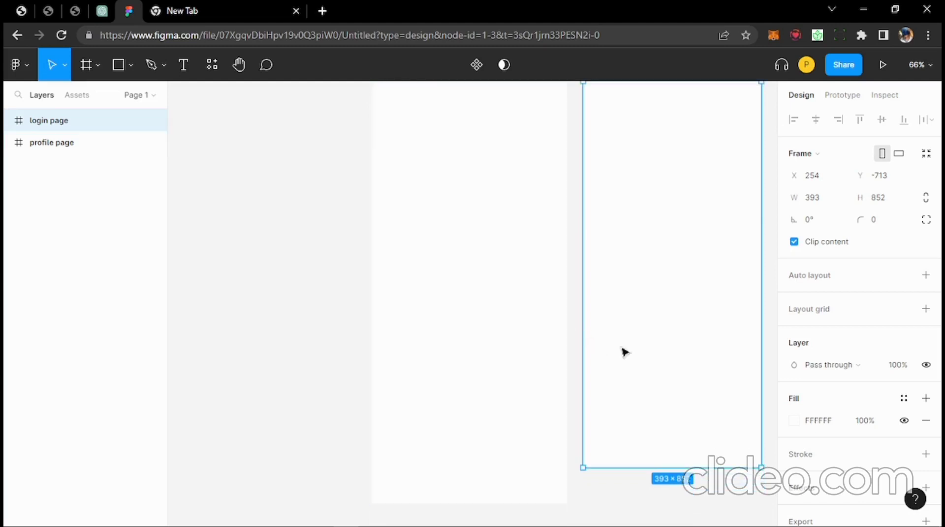
{"action": "scroll", "coordinate": [547, 322], "scroll_direction": "up", "scroll_amount": 3}
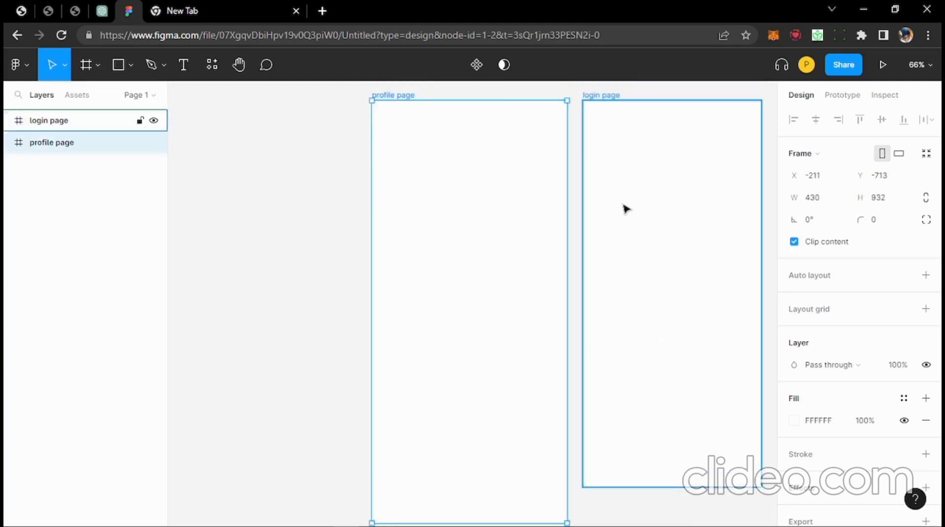
{"action": "scroll", "coordinate": [485, 277], "scroll_direction": "up", "scroll_amount": 2}
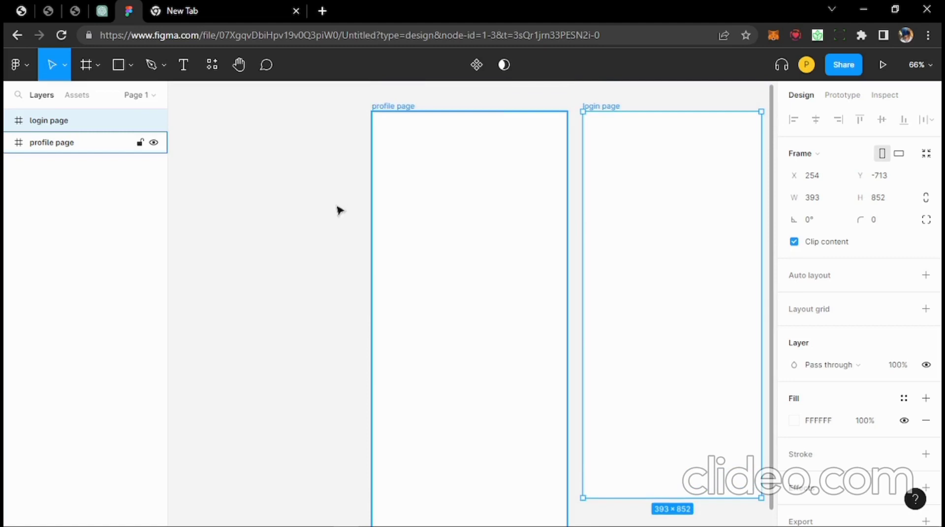
{"action": "left_click", "coordinate": [98, 65]}
- Choose Rectangle from the shape tools dropdown
{"action": "left_click", "coordinate": [130, 65]}
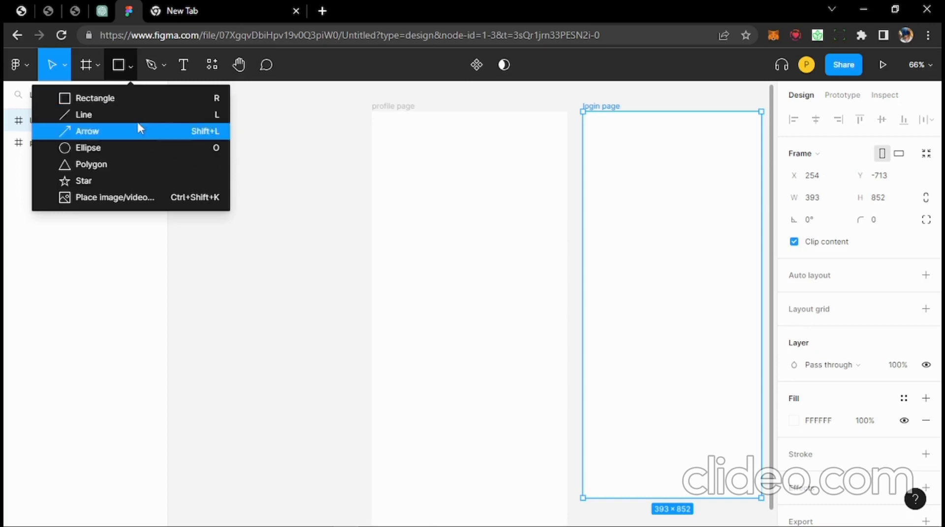
{"action": "left_click", "coordinate": [115, 98]}
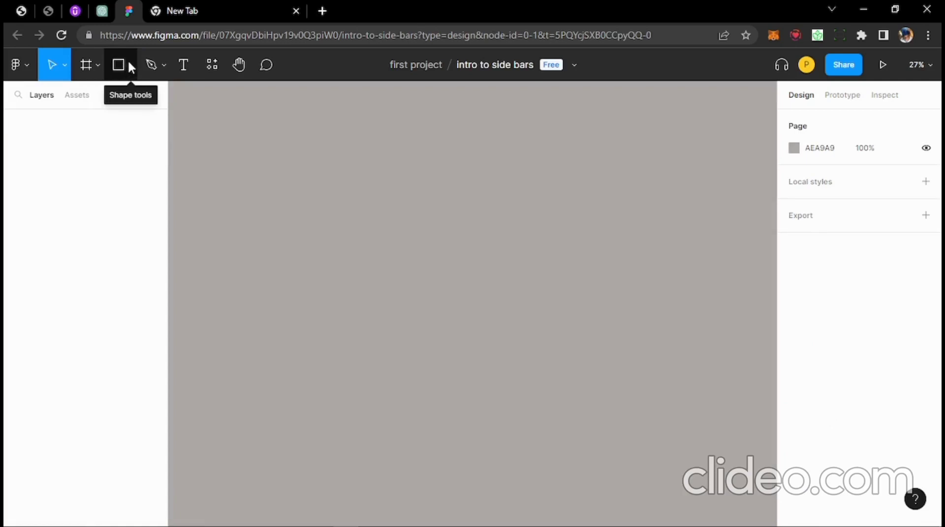
- Darken the intro to side bars page background from AEA9A9 to gray 878787
{"action": "left_click", "coordinate": [129, 63]}
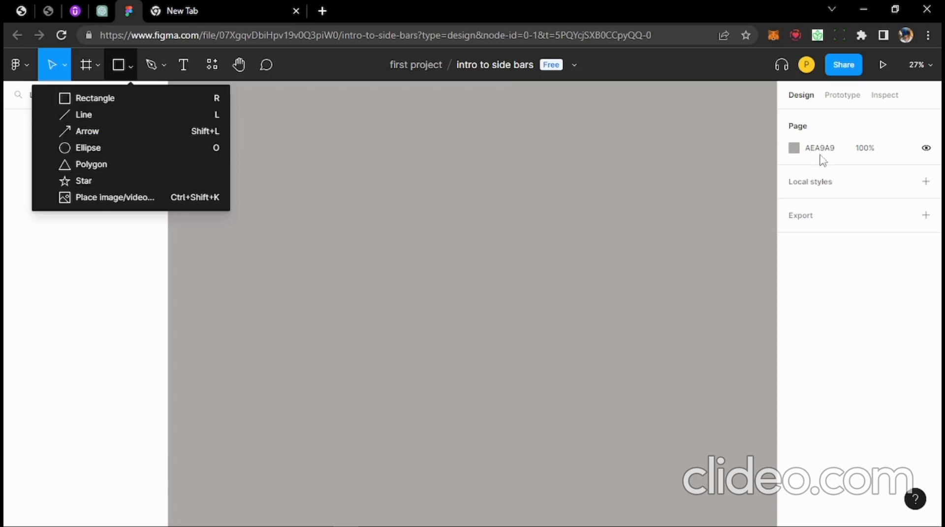
{"action": "left_click", "coordinate": [698, 187]}
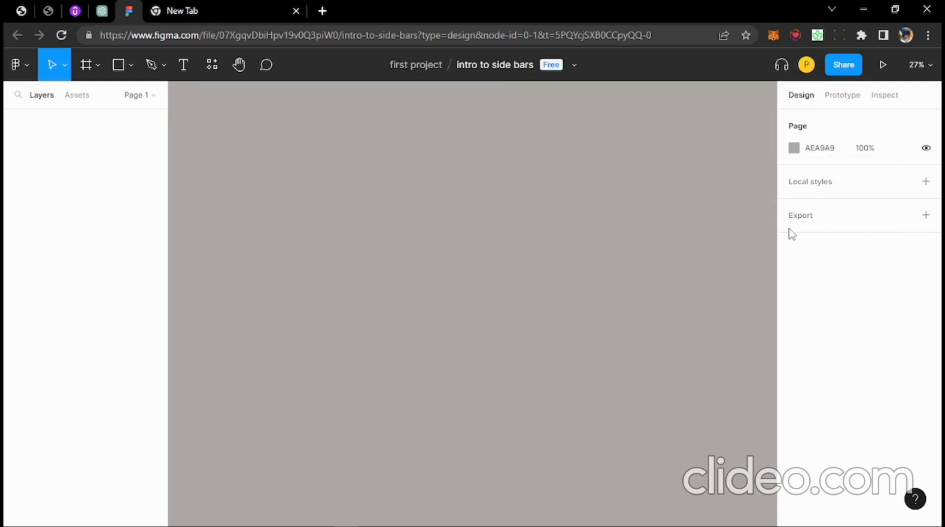
{"action": "left_click", "coordinate": [794, 148]}
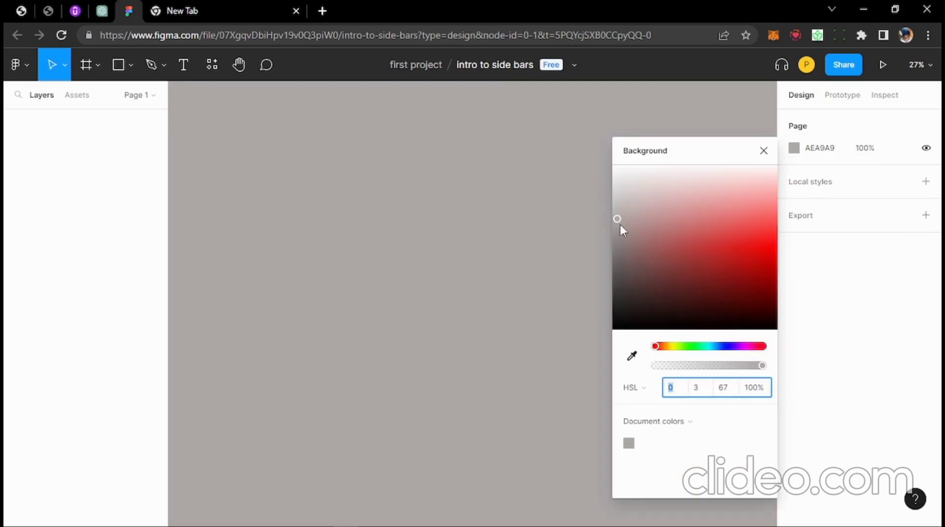
{"action": "mouse_move", "coordinate": [620, 226]}
{"action": "left_mouse_down"}
{"action": "mouse_move", "coordinate": [636, 234]}
{"action": "mouse_move", "coordinate": [604, 258]}
{"action": "mouse_move", "coordinate": [612, 243]}
{"action": "left_mouse_up"}
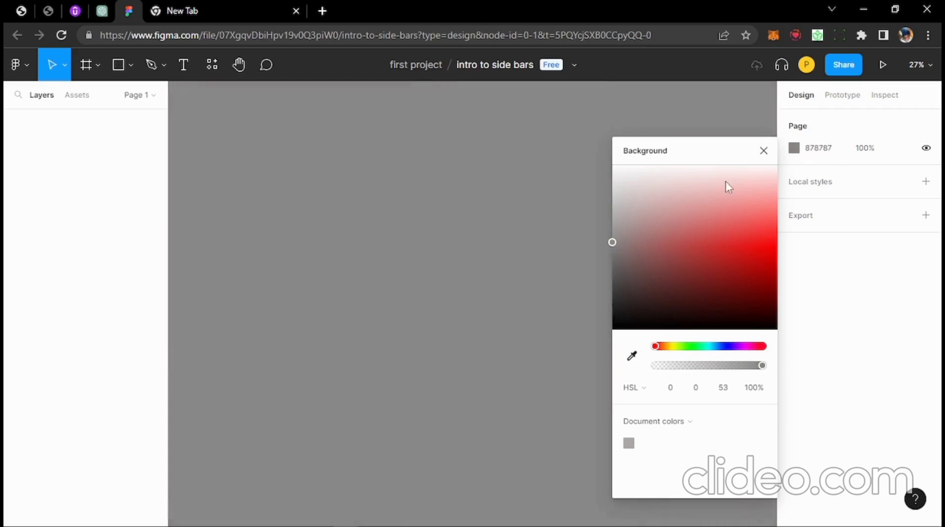
{"action": "left_click", "coordinate": [764, 151]}
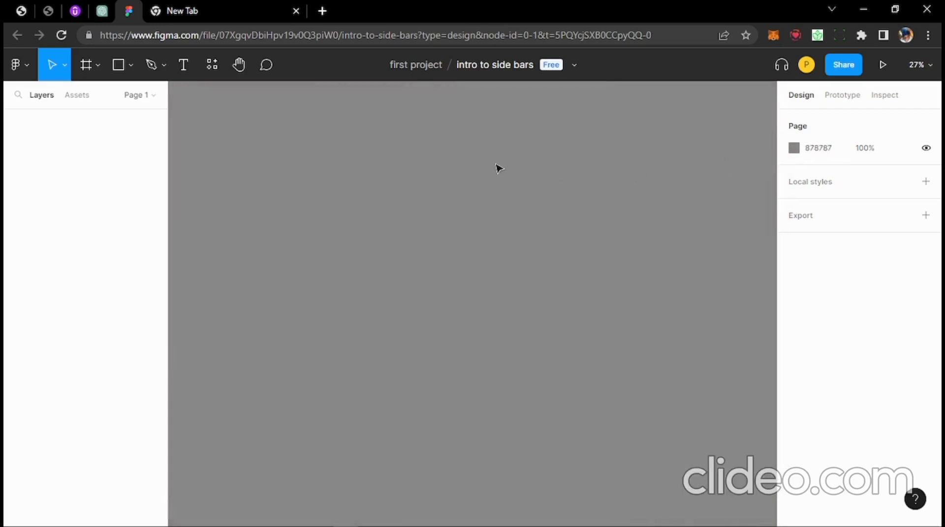
{"action": "left_click", "coordinate": [91, 67]}
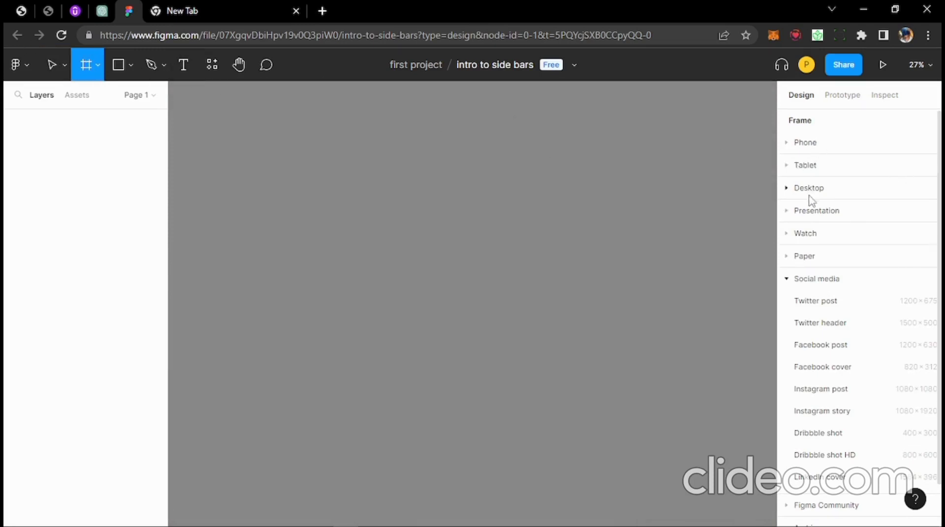
- Add a white 430×932 iPhone 14 Pro Max frame and zoom in on it
{"action": "left_click", "coordinate": [808, 145]}
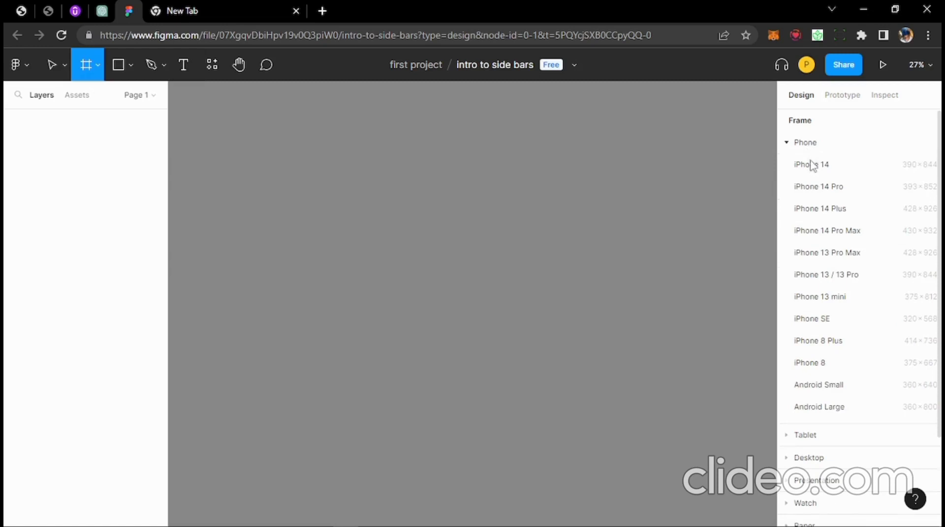
{"action": "left_click", "coordinate": [825, 241]}
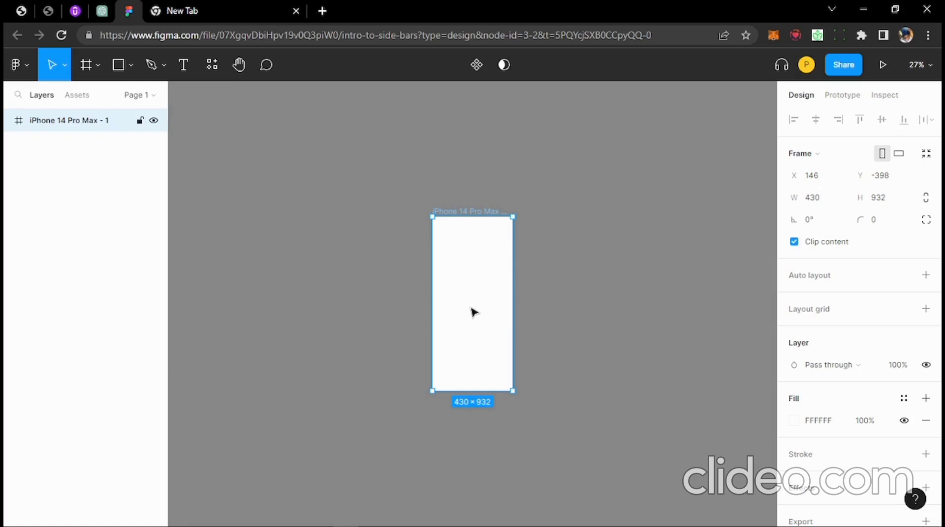
{"action": "scroll", "coordinate": [467, 321], "scroll_direction": "up", "scroll_amount": 5}
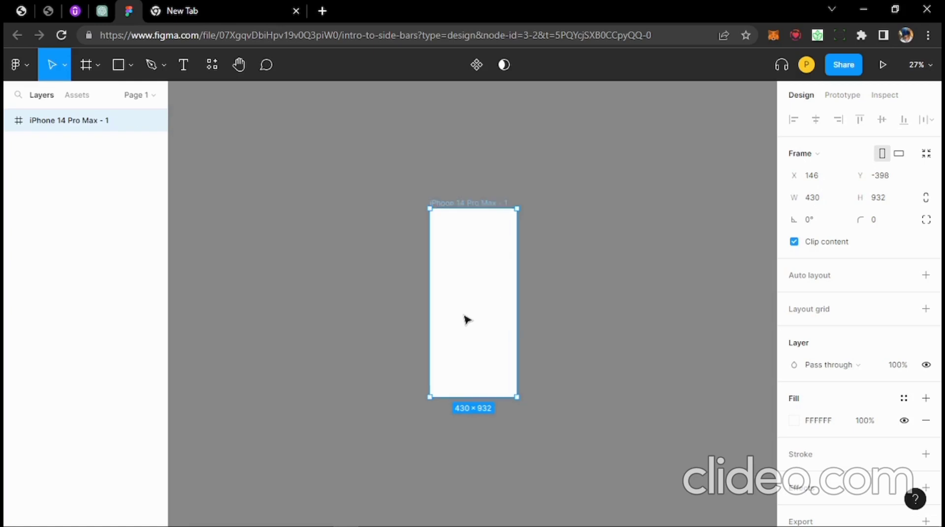
{"action": "scroll", "coordinate": [467, 320], "scroll_direction": "up", "scroll_amount": 3}
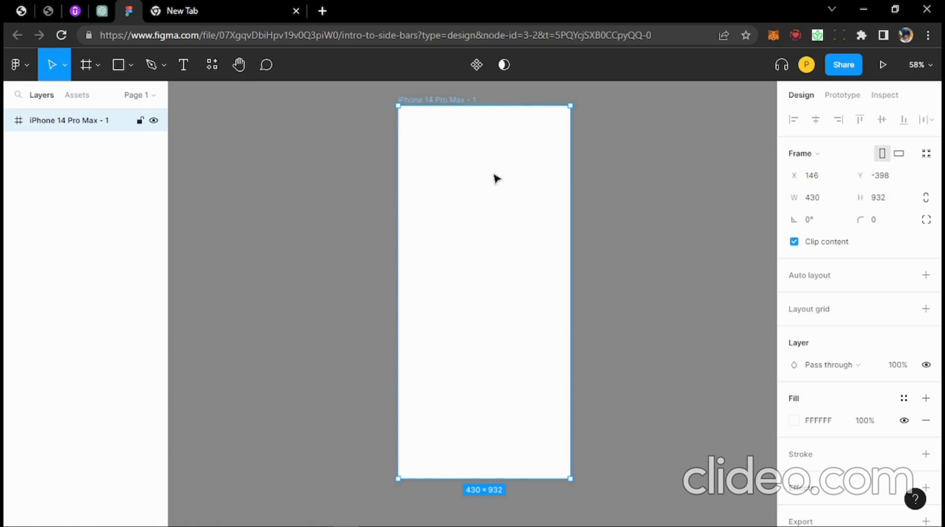
- Rename the new iPhone 14 Pro Max frame to 'profile page'
{"action": "double_click", "coordinate": [448, 101]}
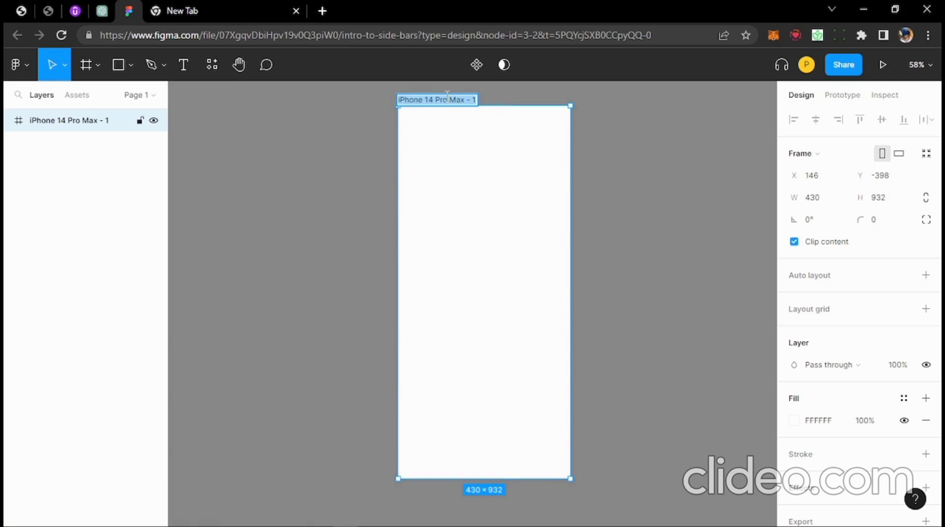
{"action": "type", "text": "profile page"}
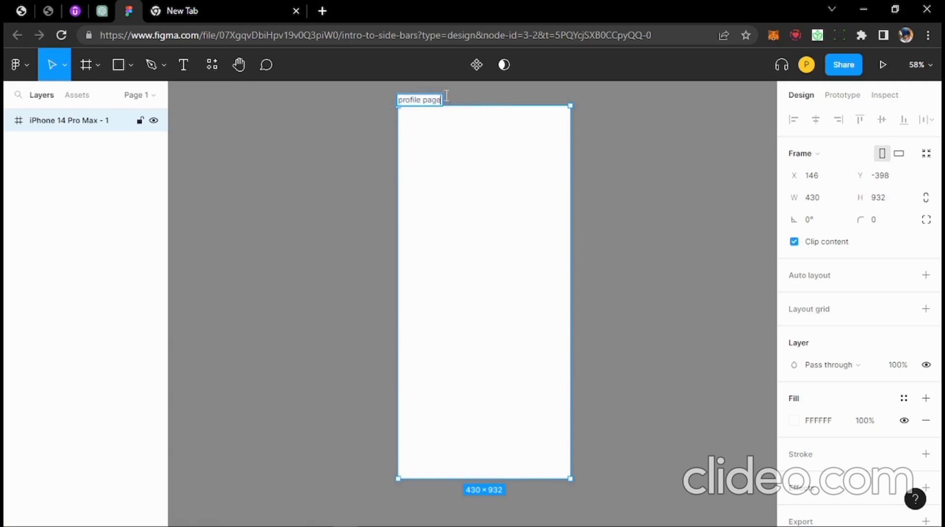
{"action": "key", "text": "Return"}
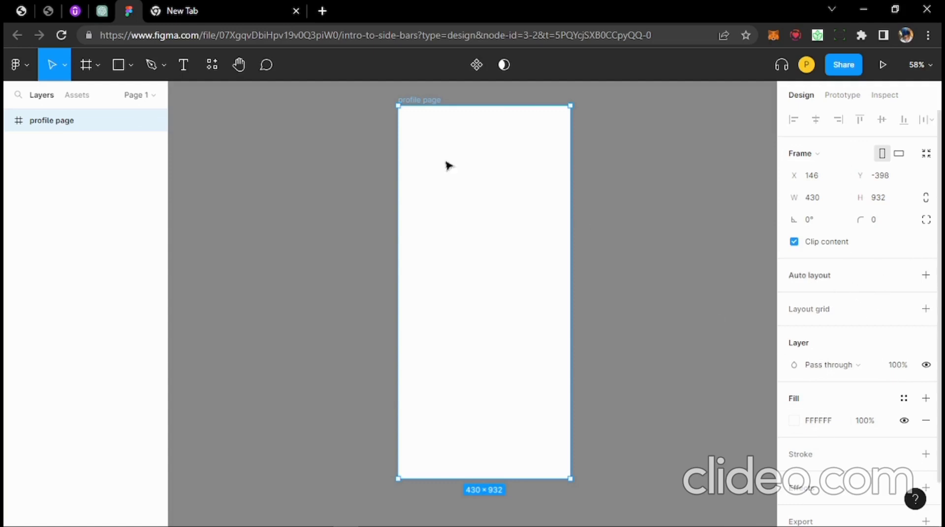
- Draw a gray D9D9D9 365×321 rectangle on the frame and move it off to the left
{"action": "left_click", "coordinate": [118, 65]}
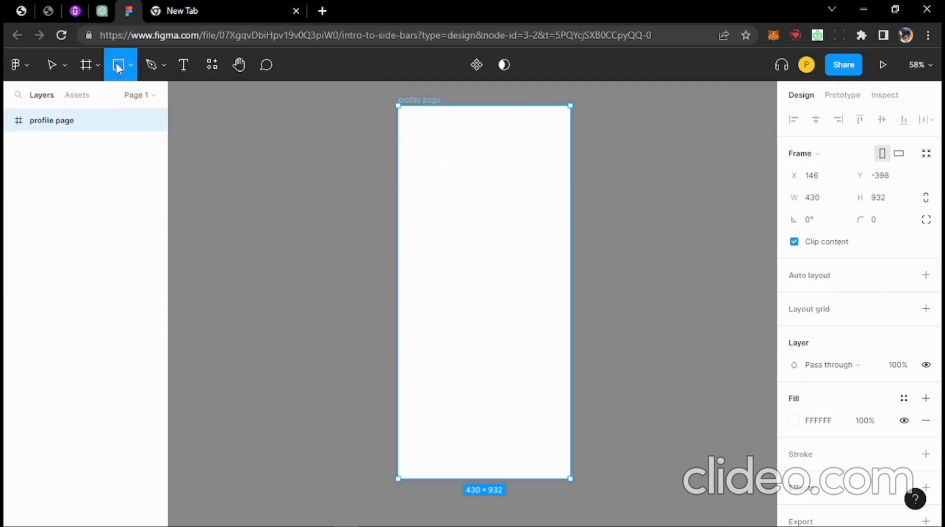
{"action": "left_click", "coordinate": [128, 62]}
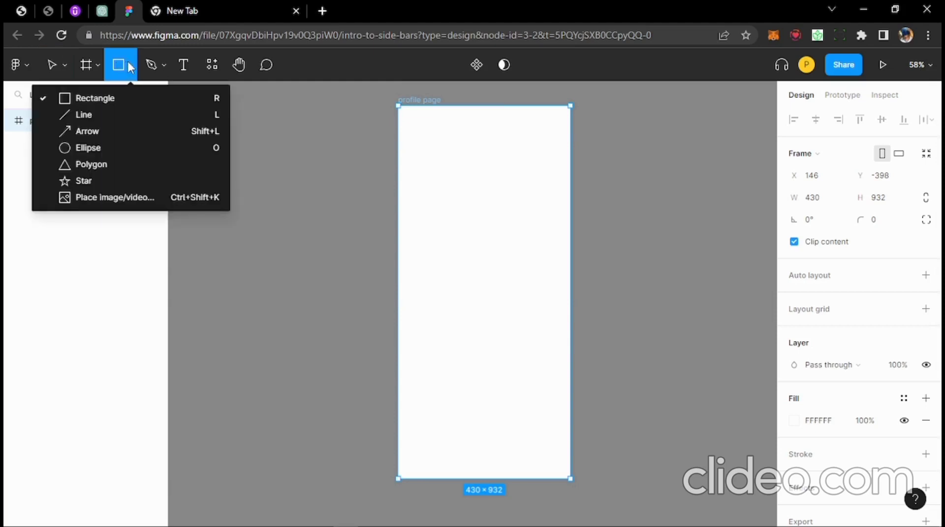
{"action": "left_click", "coordinate": [90, 99]}
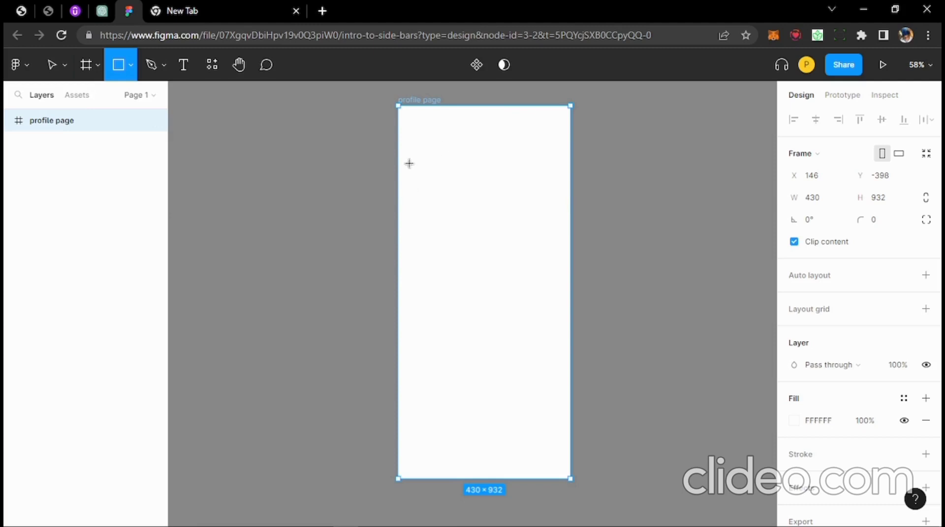
{"action": "left_click_drag", "start_coordinate": [409, 164], "coordinate": [556, 293]}
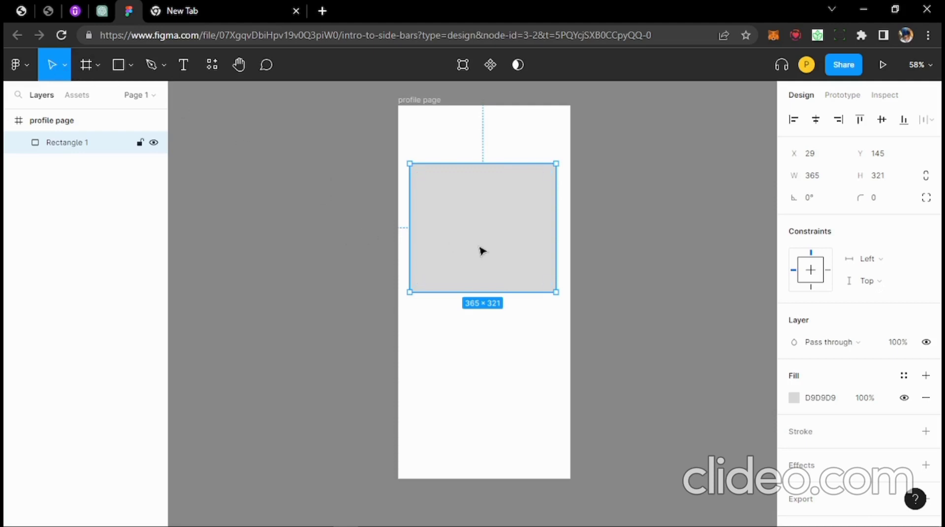
{"action": "left_click_drag", "start_coordinate": [480, 231], "coordinate": [340, 263]}
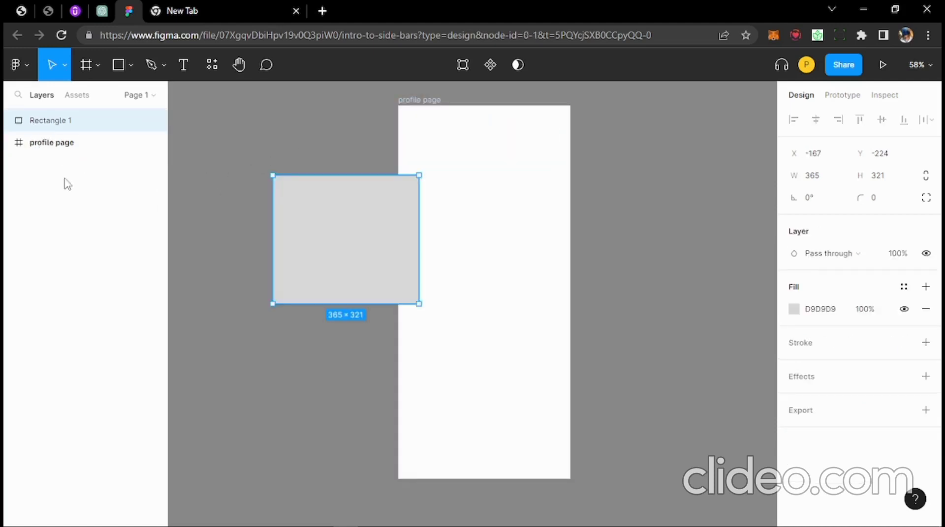
- Nest Rectangle 1 under profile page and place it in the frame at X 32, Y 106
{"action": "left_click", "coordinate": [53, 147]}
{"action": "left_click_drag", "start_coordinate": [44, 124], "coordinate": [49, 152]}
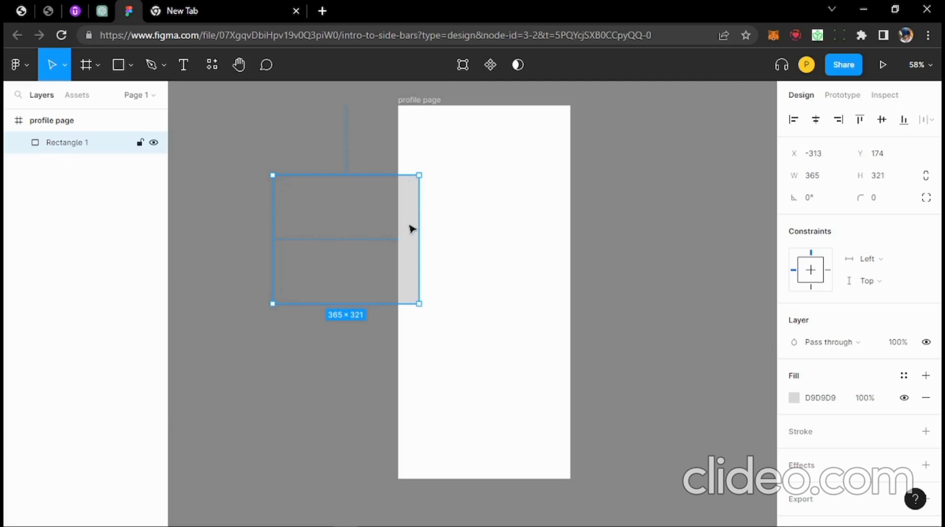
{"action": "left_click_drag", "start_coordinate": [410, 230], "coordinate": [477, 213]}
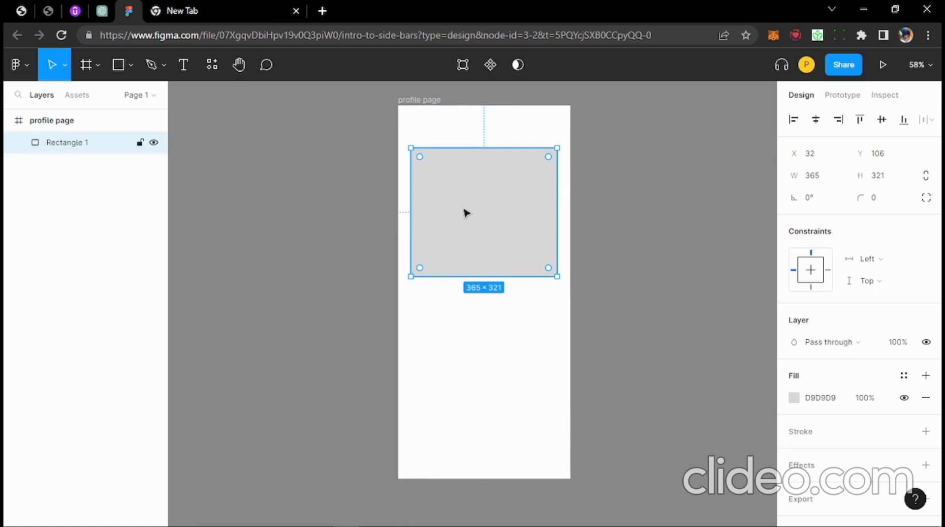
{"action": "left_click", "coordinate": [441, 139]}
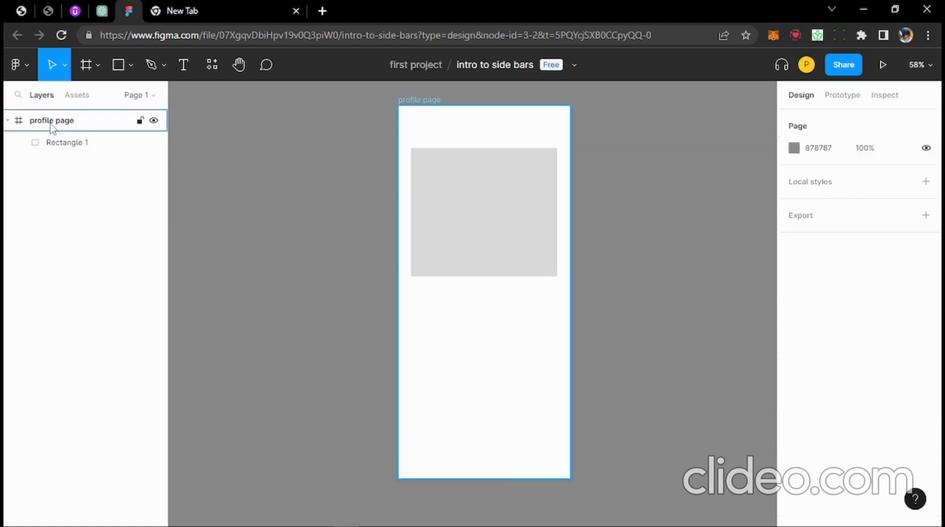
{"action": "left_click", "coordinate": [52, 127]}
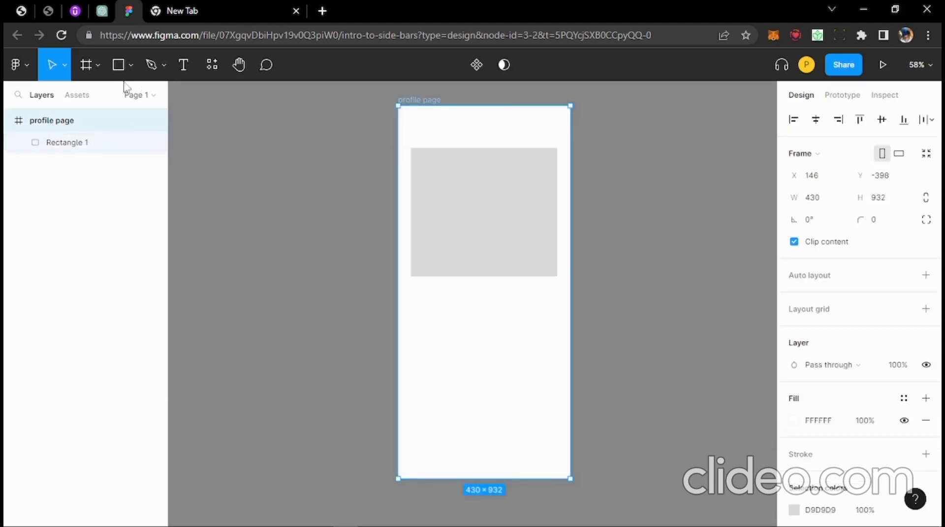
{"action": "left_click", "coordinate": [132, 64]}
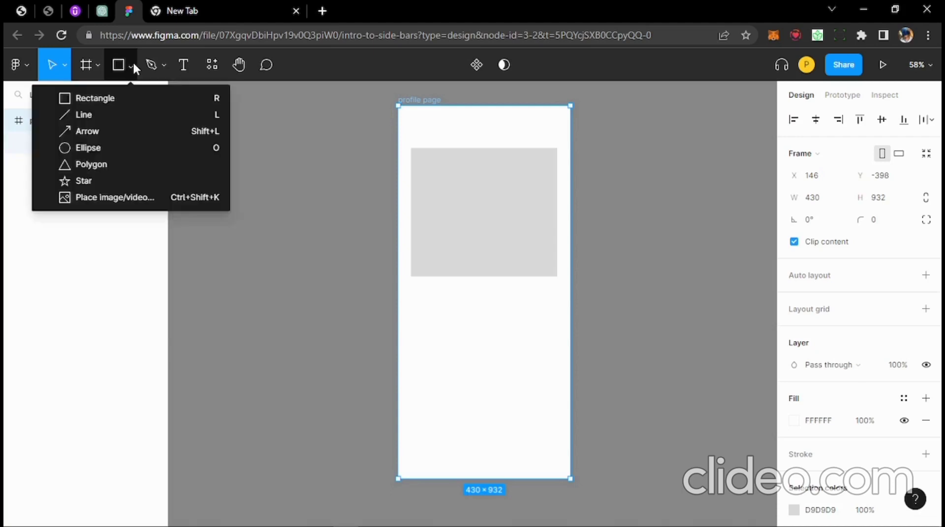
{"action": "left_click", "coordinate": [86, 149]}
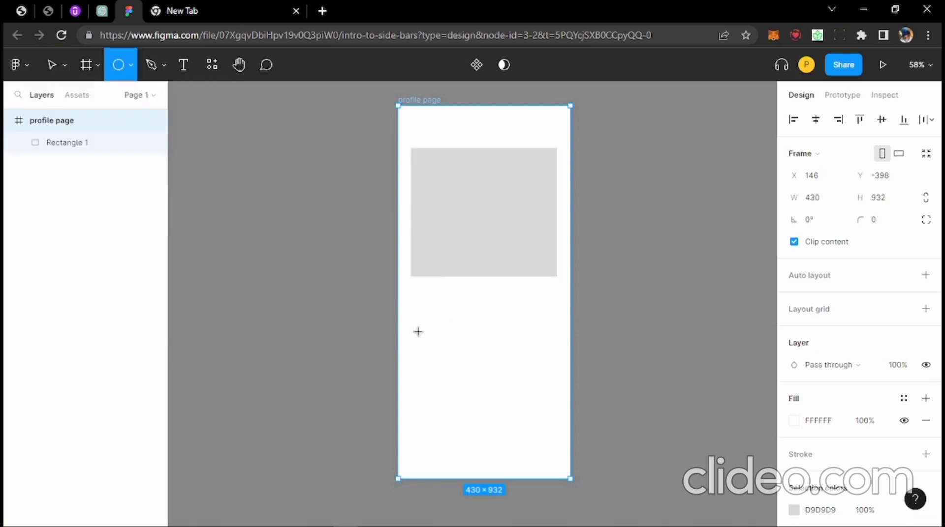
{"action": "left_click_drag", "start_coordinate": [418, 331], "coordinate": [520, 411]}
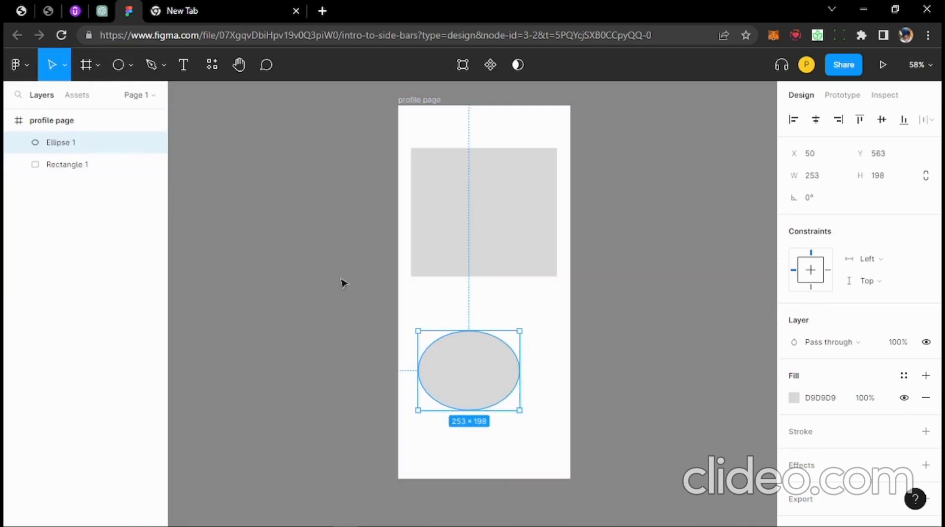
{"action": "left_click_drag", "start_coordinate": [468, 359], "coordinate": [495, 376]}
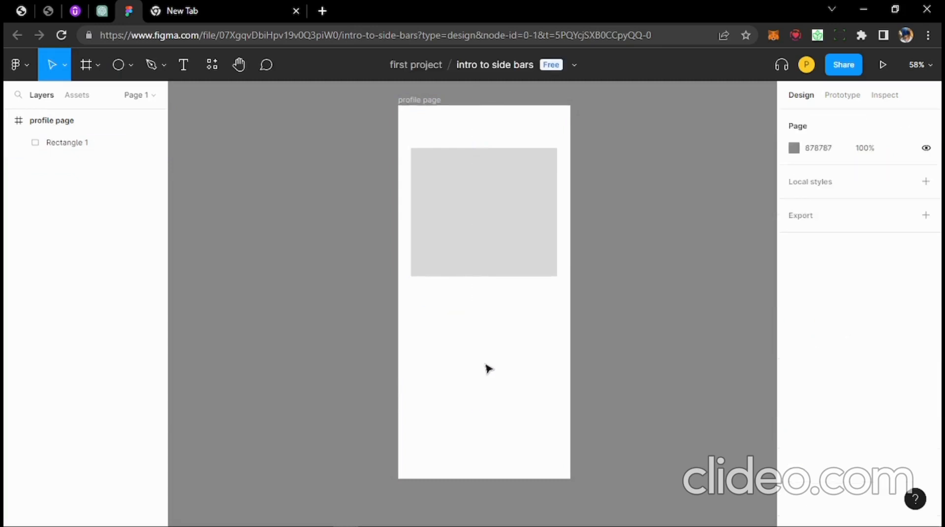
{"action": "left_click", "coordinate": [494, 227]}
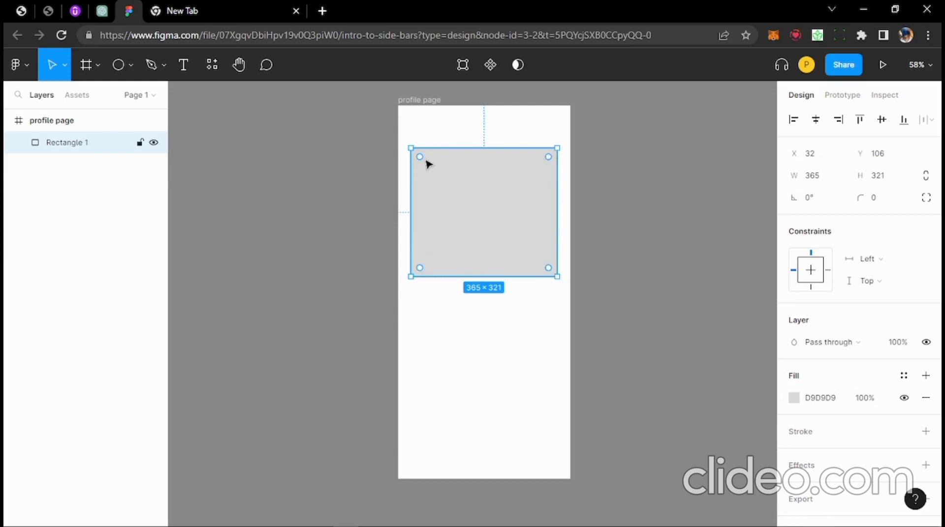
- Round Rectangle 1's corners, trying larger radii and settling on a radius of 9
{"action": "left_click_drag", "start_coordinate": [419, 158], "coordinate": [468, 170]}
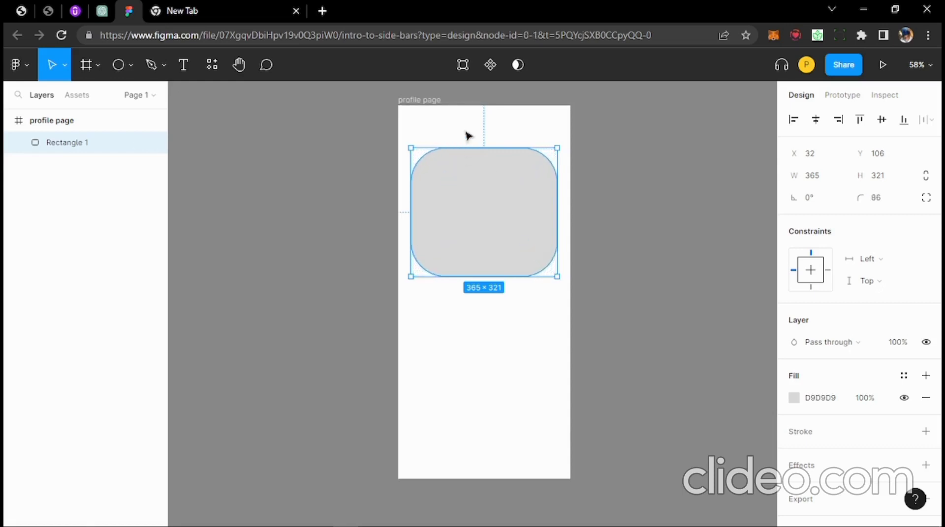
{"action": "left_click", "coordinate": [467, 136]}
{"action": "left_click", "coordinate": [462, 204]}
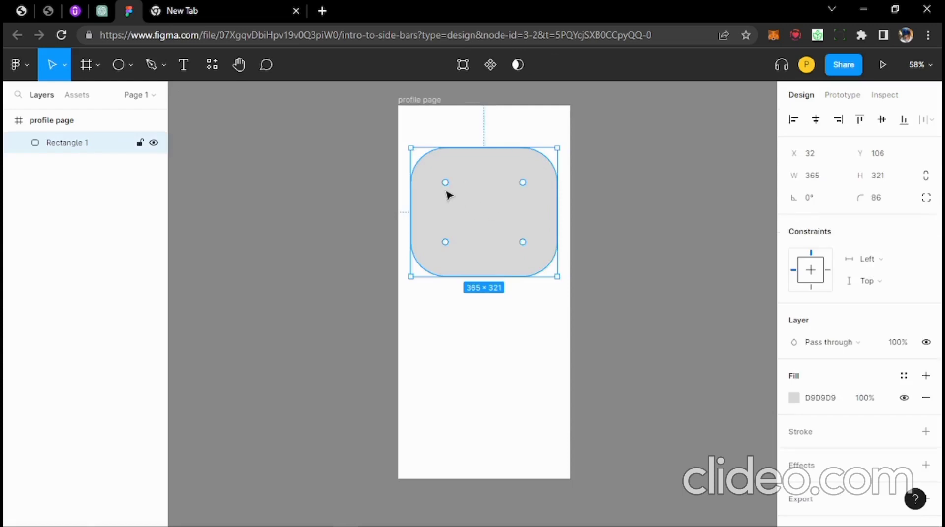
{"action": "left_click_drag", "start_coordinate": [446, 183], "coordinate": [522, 201]}
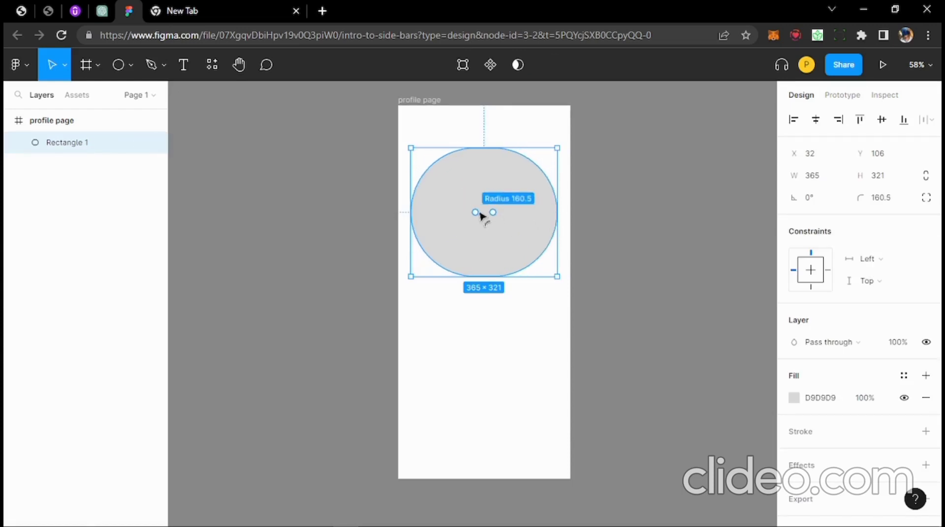
{"action": "left_click_drag", "start_coordinate": [468, 217], "coordinate": [320, 281]}
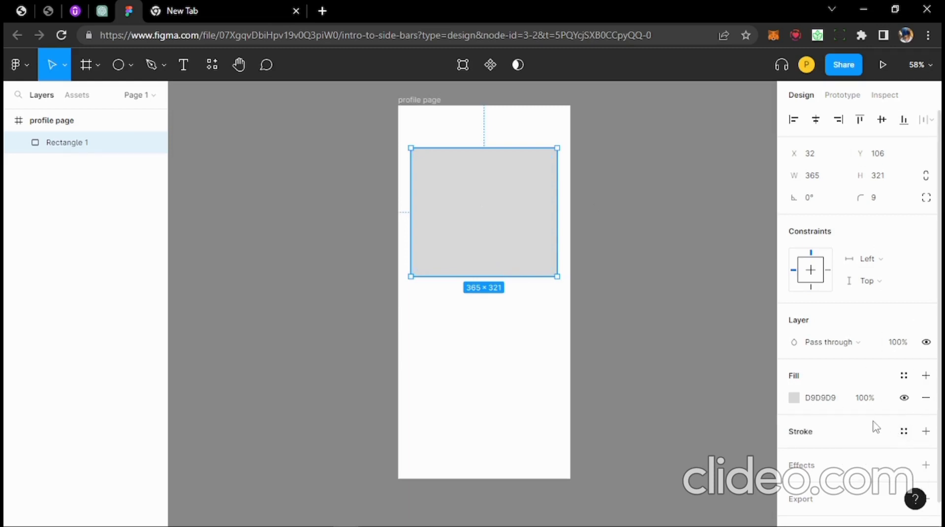
{"action": "scroll", "coordinate": [861, 421], "scroll_direction": "down", "scroll_amount": 1}
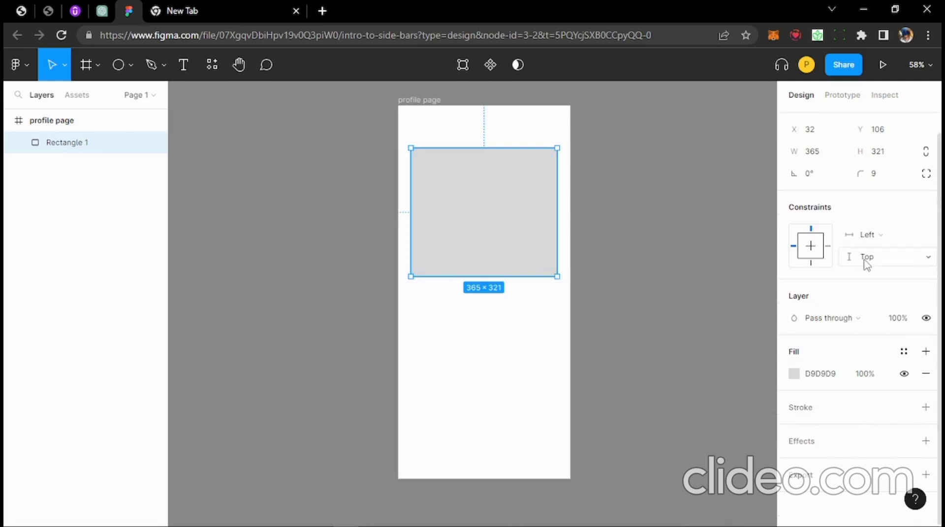
{"action": "scroll", "coordinate": [867, 267], "scroll_direction": "up", "scroll_amount": 1}
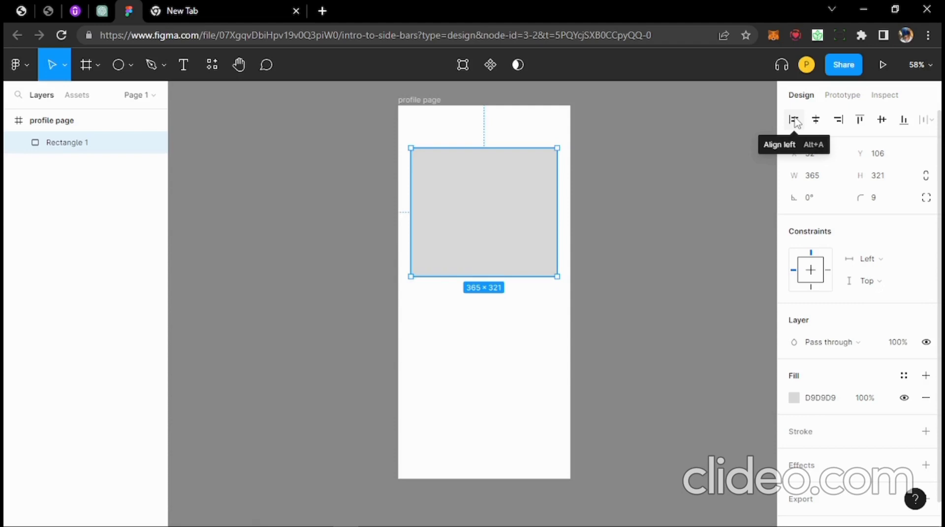
{"action": "mouse_move", "coordinate": [471, 521]}
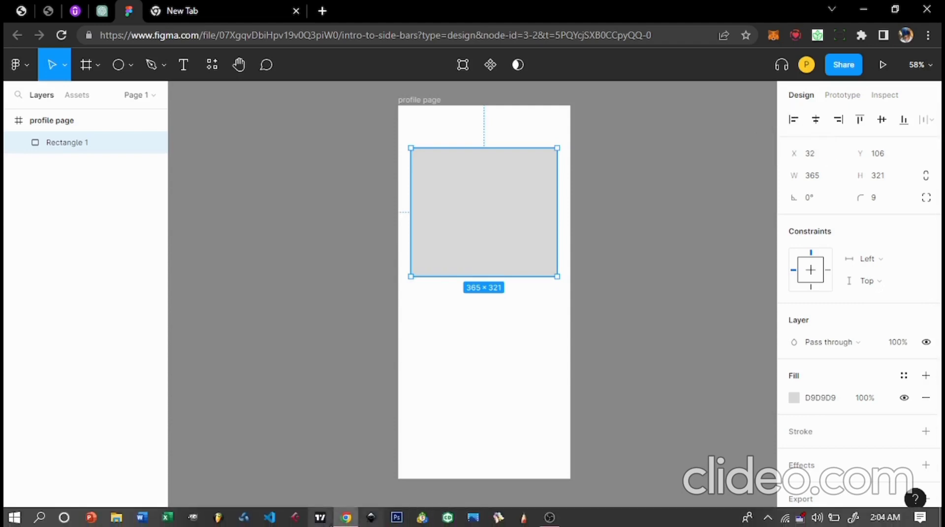
{"action": "left_click", "coordinate": [546, 518]}
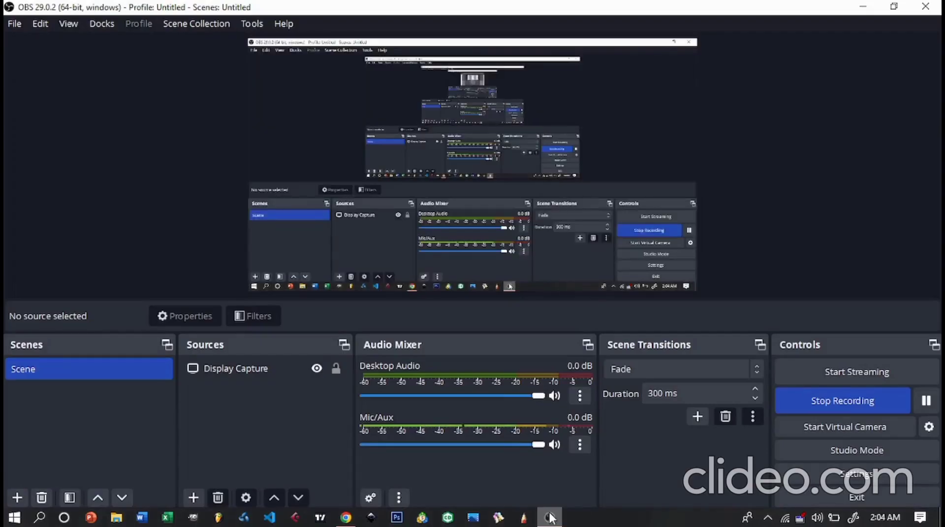
{"action": "left_click", "coordinate": [546, 517]}
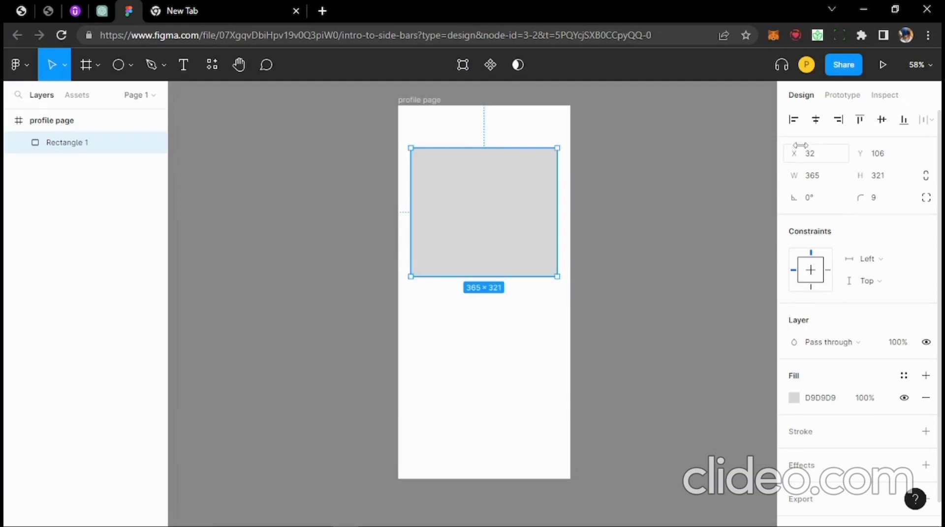
- Centre Rectangle 1 horizontally and vertically in profile page, ending at X 33, Y 305
{"action": "left_click", "coordinate": [794, 119]}
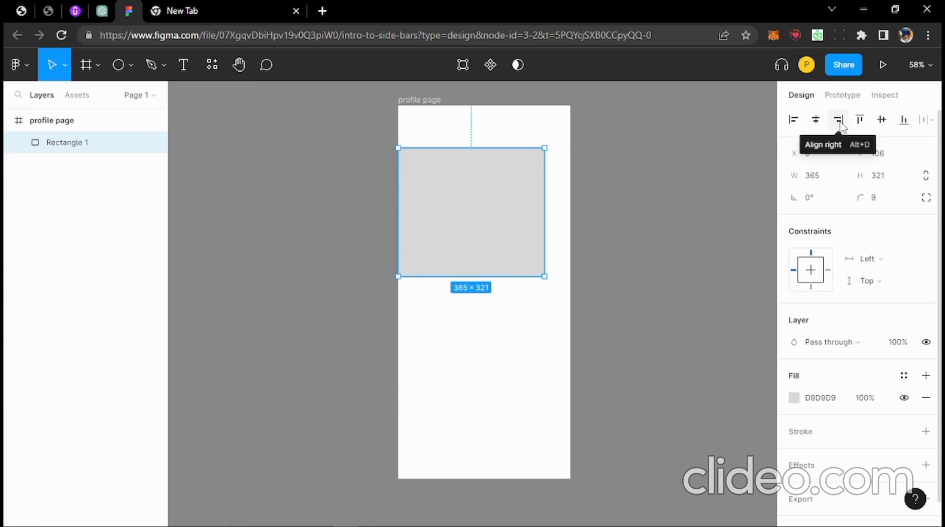
{"action": "left_click", "coordinate": [839, 123]}
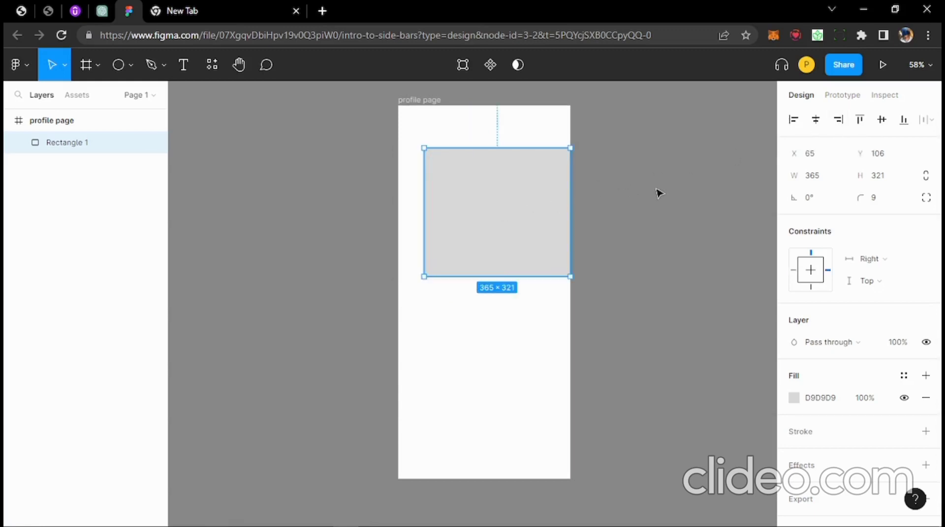
{"action": "left_click", "coordinate": [816, 120]}
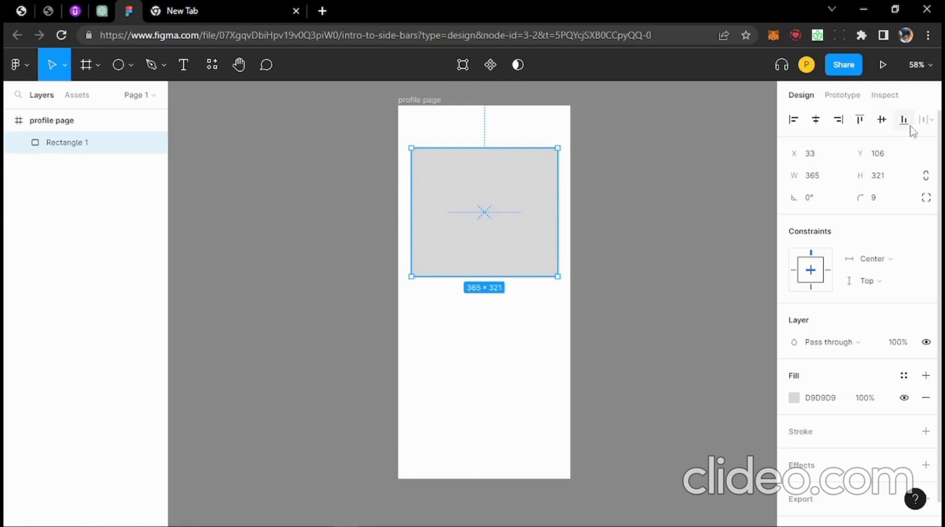
{"action": "left_click", "coordinate": [882, 122]}
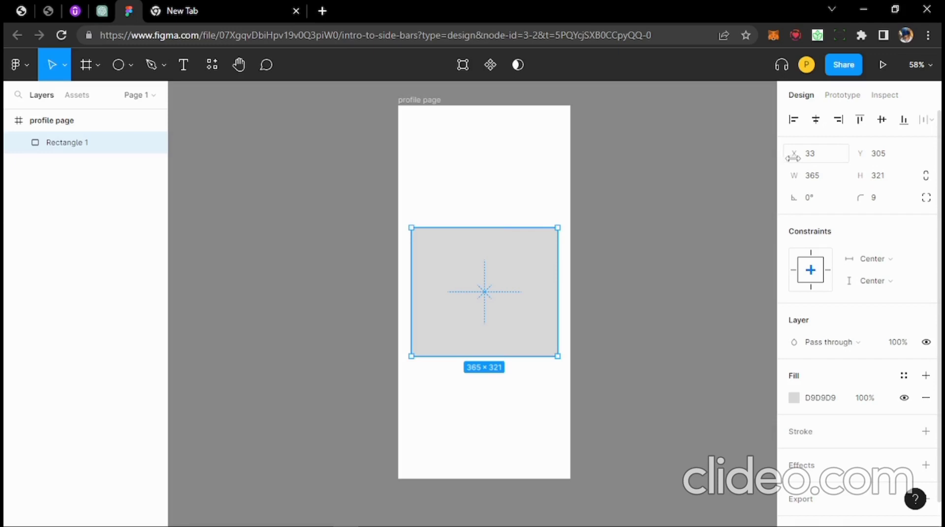
- Reposition the gray rectangle to X 32, Y 252 in the frame and shrink it to 277×244
{"action": "left_click_drag", "start_coordinate": [483, 276], "coordinate": [477, 186]}
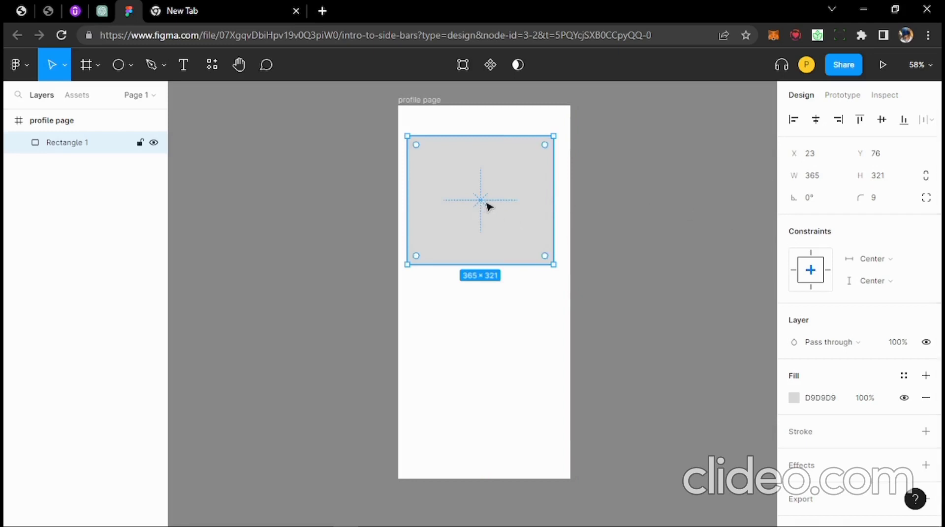
{"action": "left_click_drag", "start_coordinate": [470, 190], "coordinate": [497, 194]}
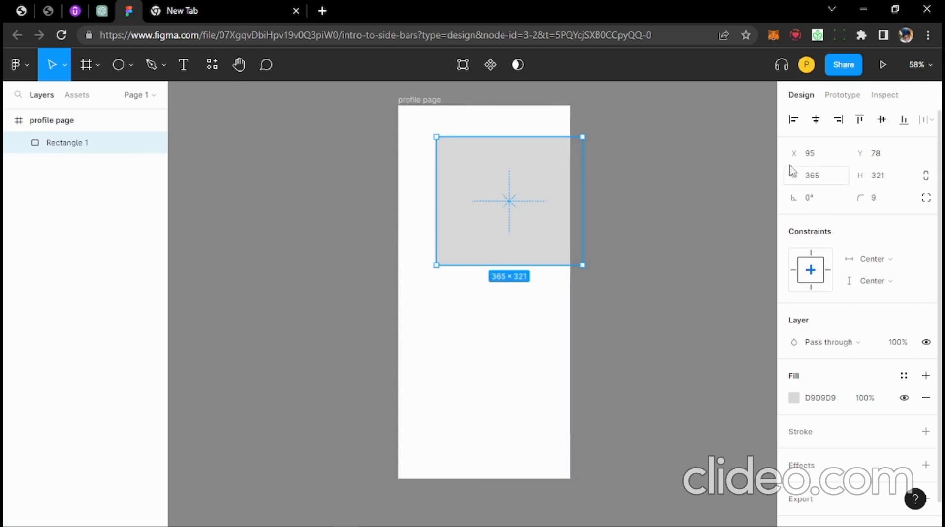
{"action": "left_click_drag", "start_coordinate": [793, 153], "coordinate": [645, 144]}
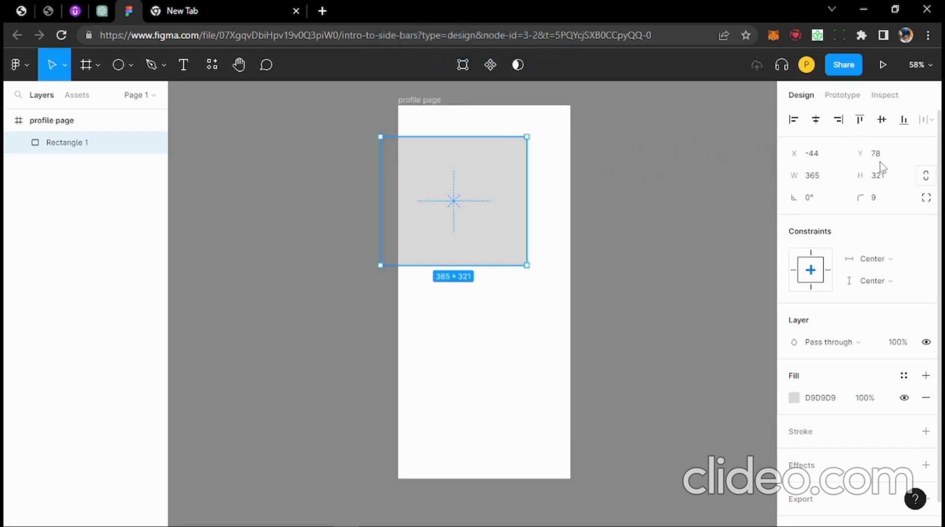
{"action": "left_click_drag", "start_coordinate": [857, 157], "coordinate": [785, 183]}
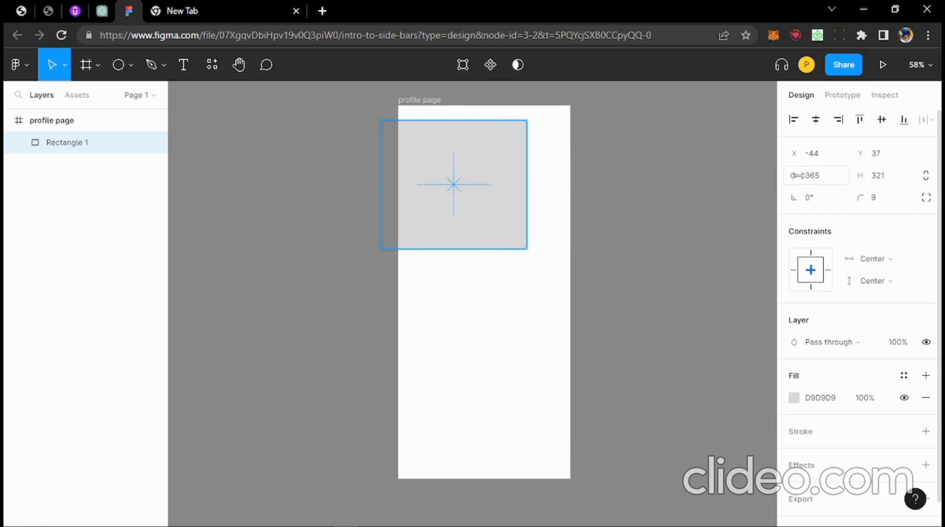
{"action": "left_click_drag", "start_coordinate": [466, 211], "coordinate": [509, 252]}
{"action": "left_click_drag", "start_coordinate": [530, 204], "coordinate": [522, 207]}
- Resize Rectangle 1 to a 300 × 50 bar and move it up near the frame's top
{"action": "left_click", "coordinate": [828, 177]}
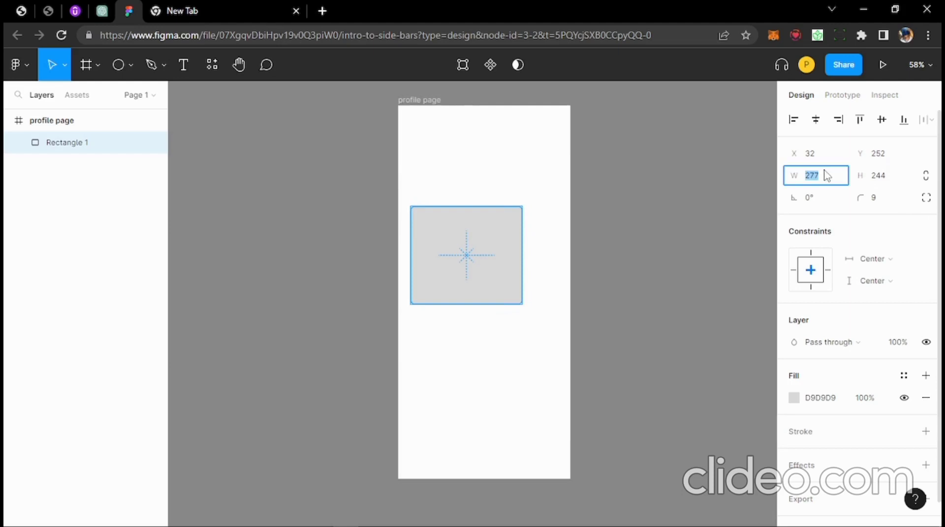
{"action": "type", "text": "300"}
{"action": "key", "text": "Return"}
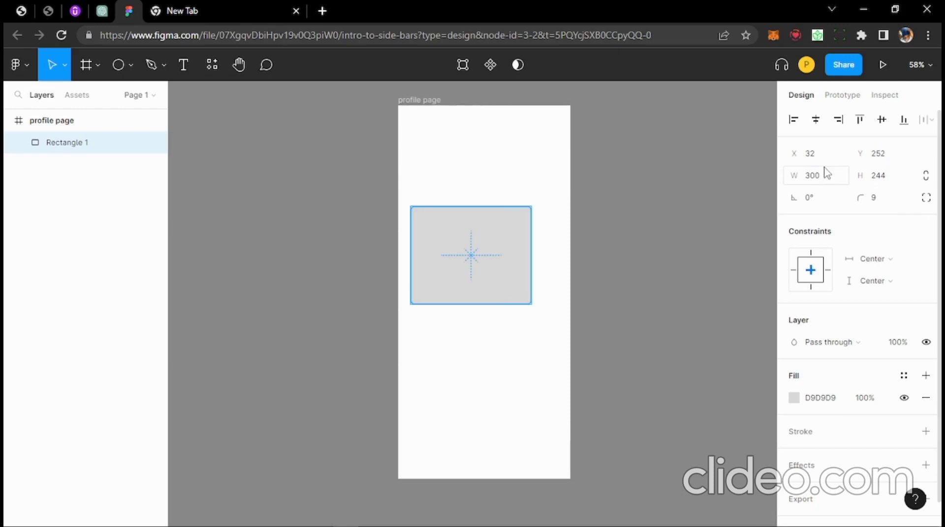
{"action": "left_click", "coordinate": [887, 187]}
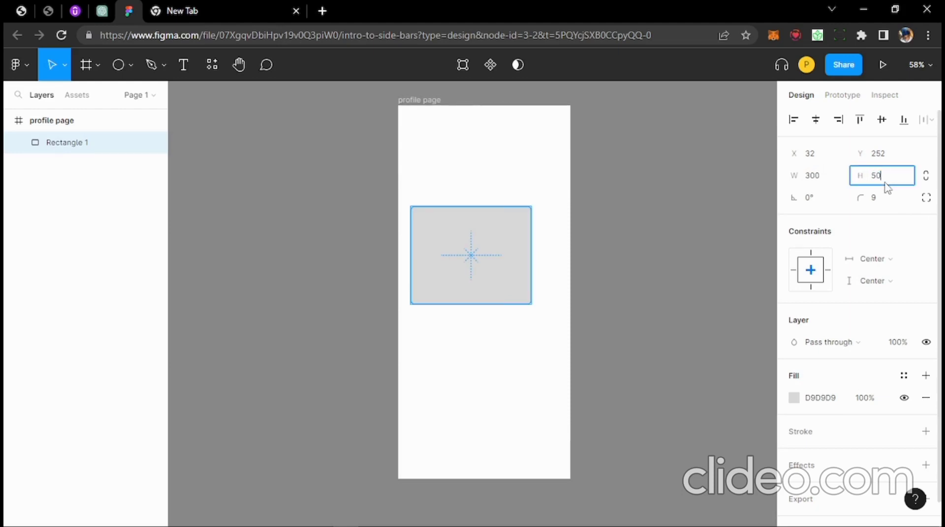
{"action": "key", "text": "Return"}
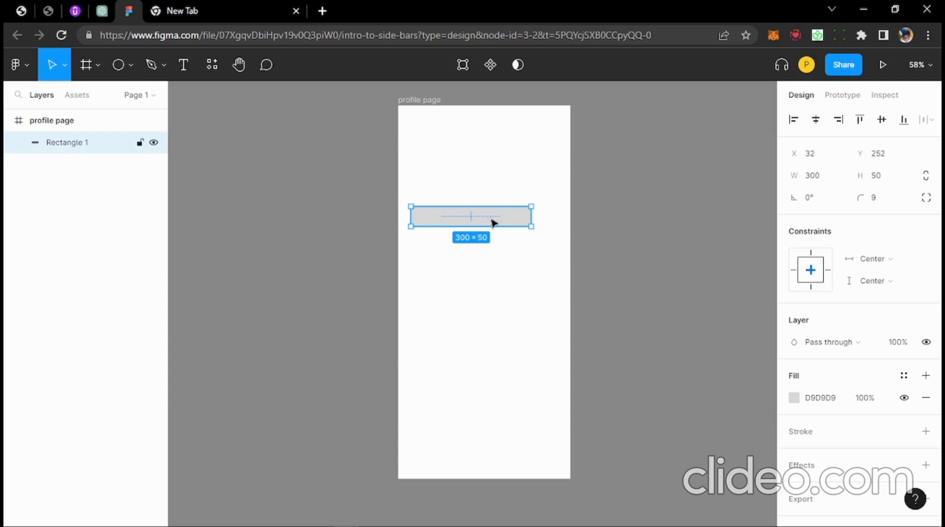
{"action": "left_click_drag", "start_coordinate": [491, 221], "coordinate": [500, 145]}
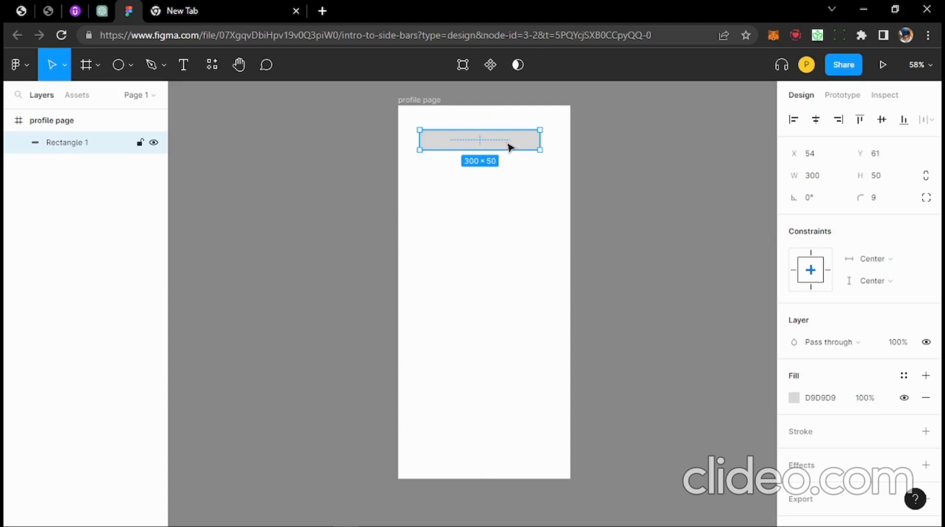
- Duplicate the bar as Rectangle 2 just below the original, then reselect the top bar
{"action": "left_click_drag", "start_coordinate": [509, 147], "coordinate": [511, 175]}
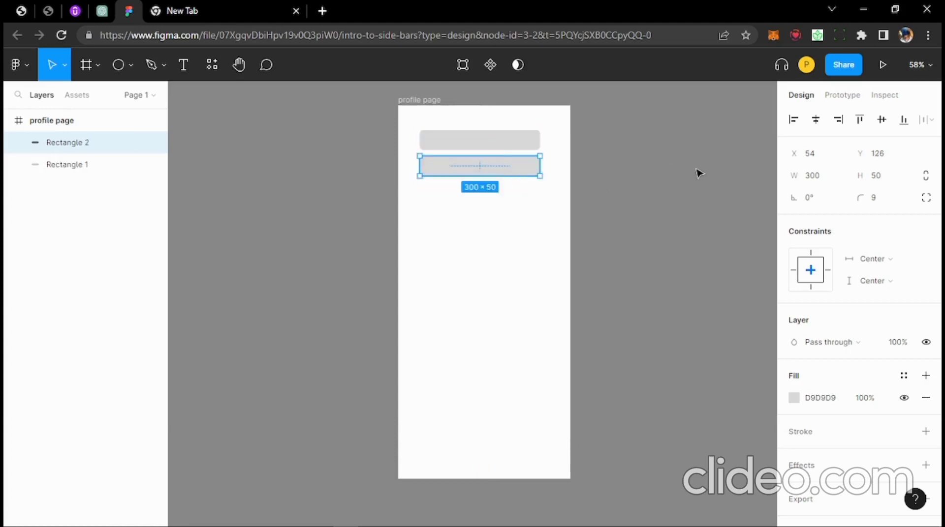
{"action": "left_click", "coordinate": [515, 221]}
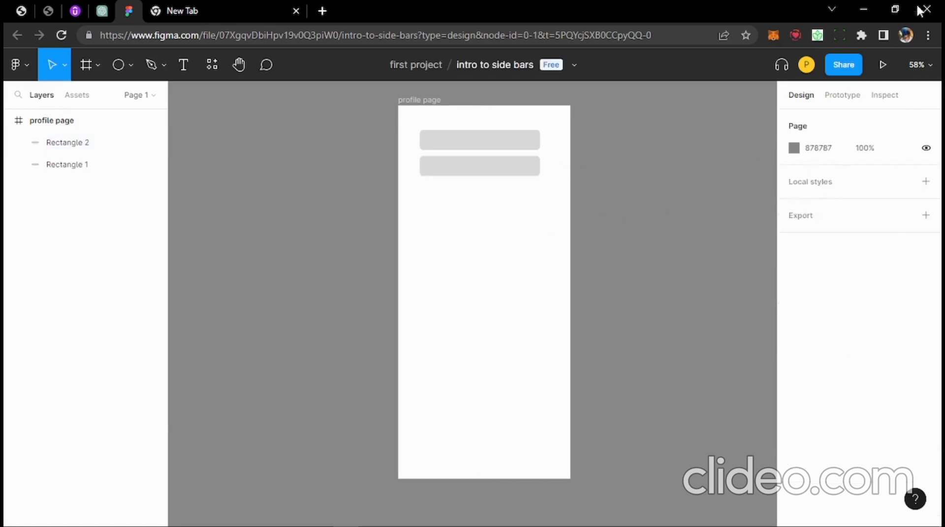
{"action": "left_click", "coordinate": [487, 147]}
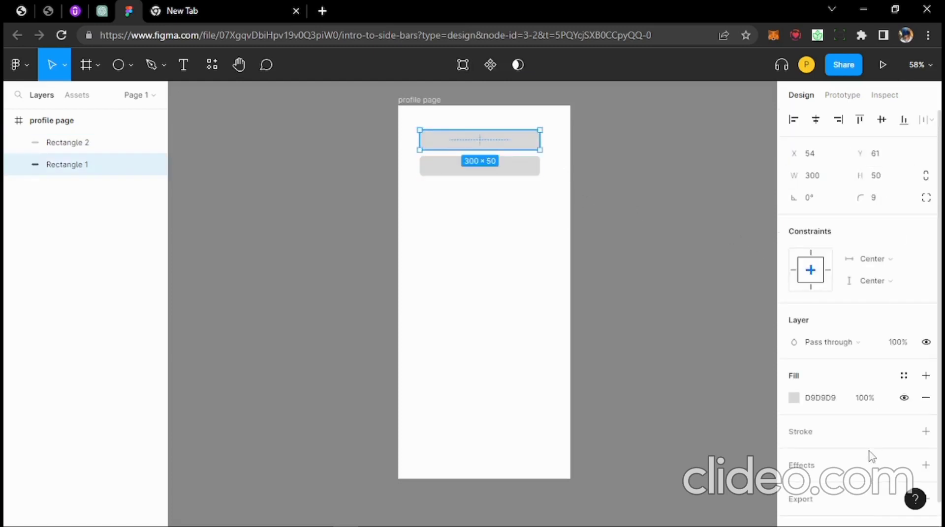
{"action": "scroll", "coordinate": [866, 377], "scroll_direction": "down", "scroll_amount": 1}
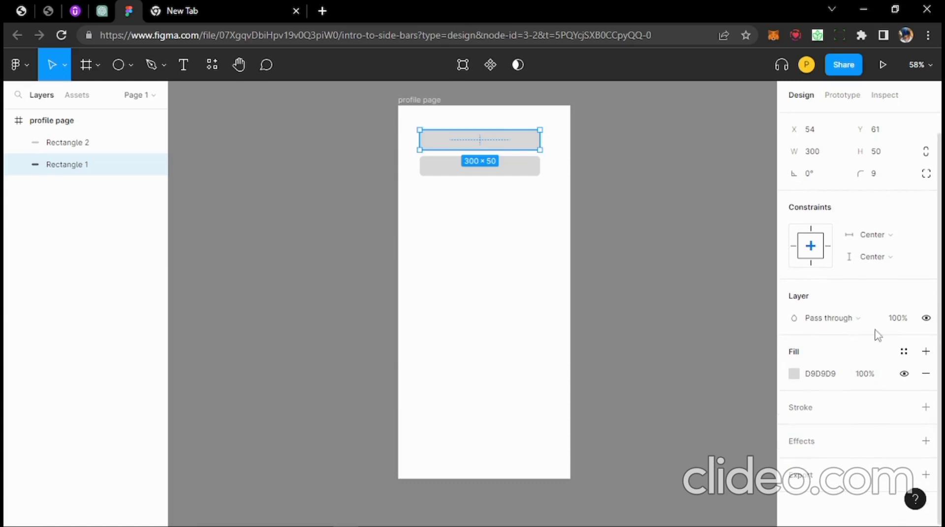
{"action": "left_click", "coordinate": [896, 319]}
{"action": "left_click", "coordinate": [704, 321]}
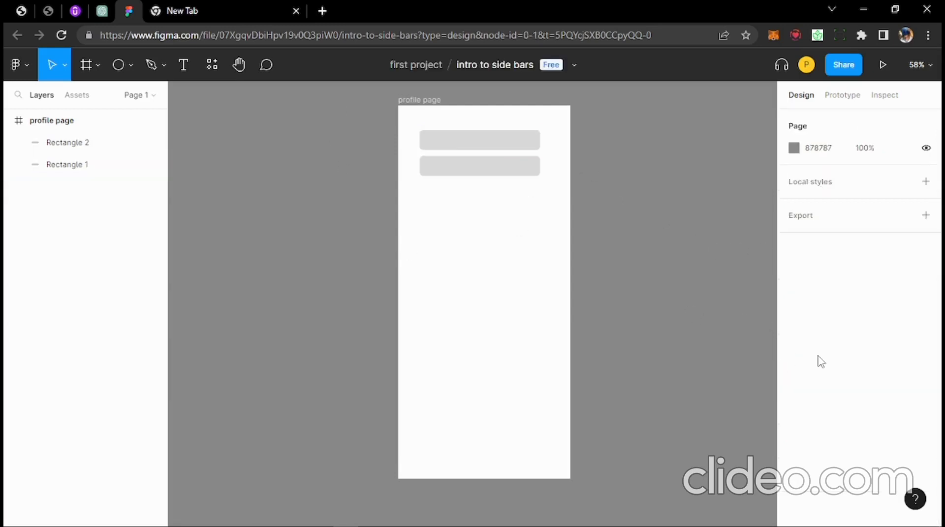
{"action": "left_click", "coordinate": [535, 146]}
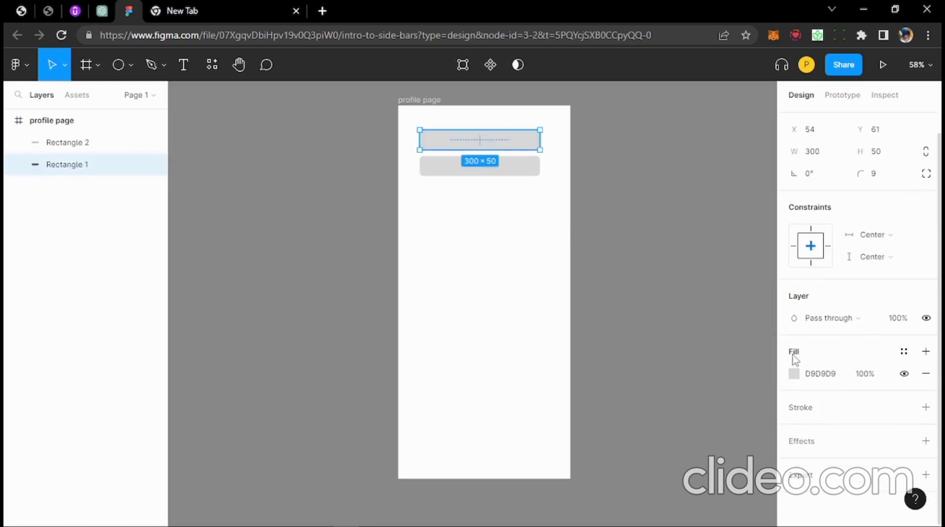
- Fill Rectangle 1 with teal 20E6B6 at 30% fill opacity, then reselect it
{"action": "left_click", "coordinate": [793, 374]}
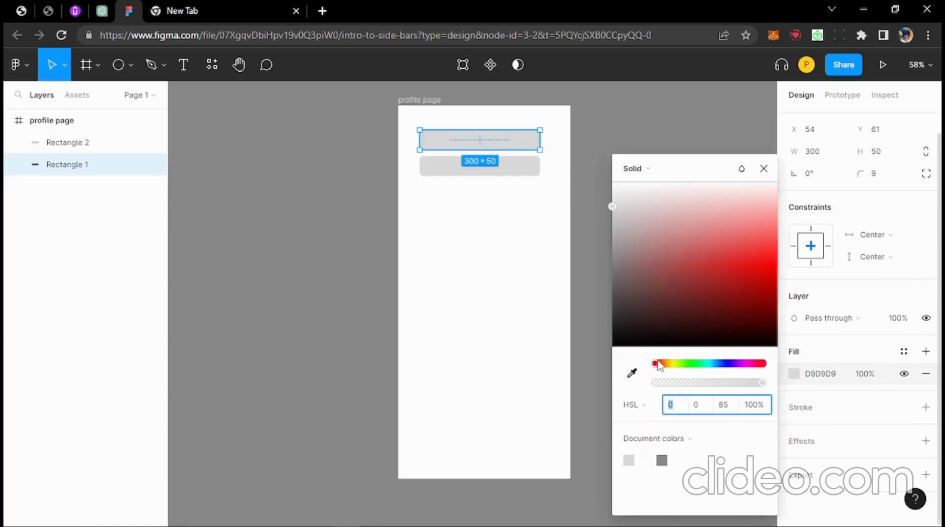
{"action": "left_click_drag", "start_coordinate": [657, 365], "coordinate": [706, 375]}
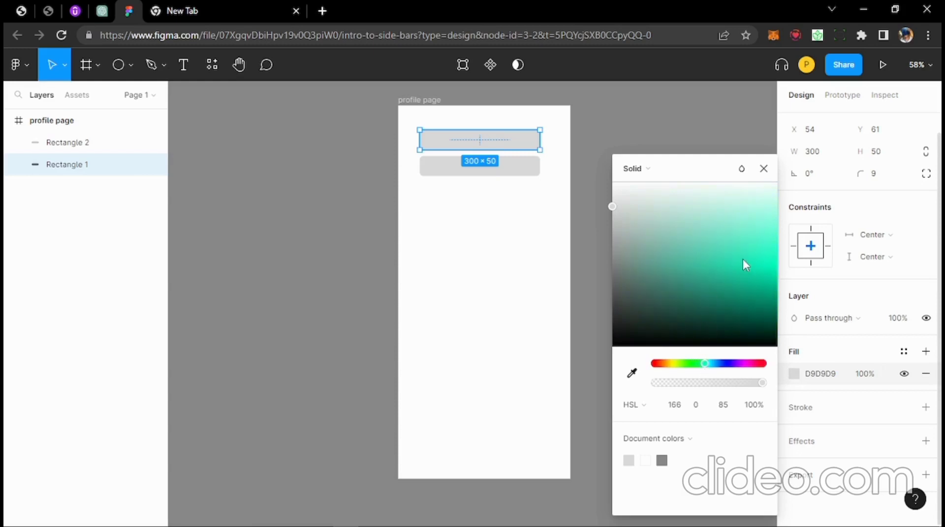
{"action": "left_click_drag", "start_coordinate": [743, 258], "coordinate": [742, 266]}
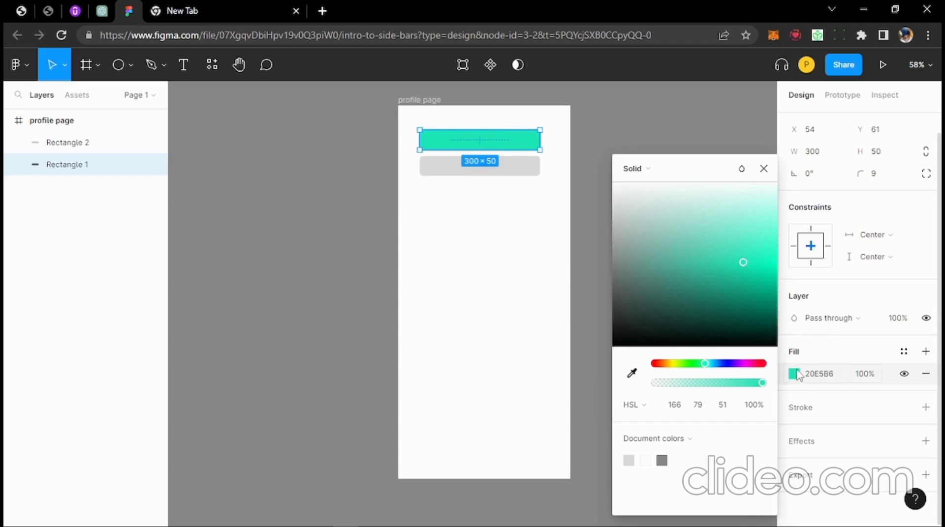
{"action": "left_click", "coordinate": [872, 380]}
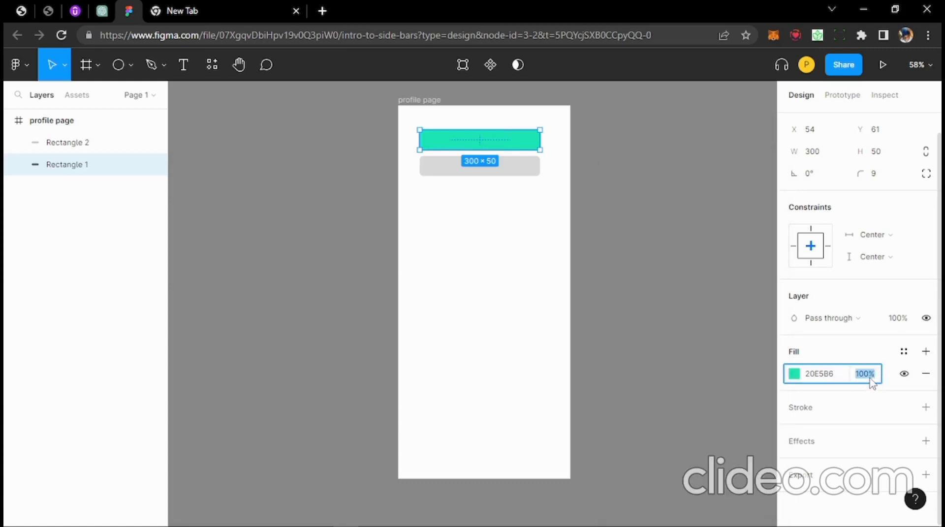
{"action": "type", "text": "30"}
{"action": "key", "text": "Return"}
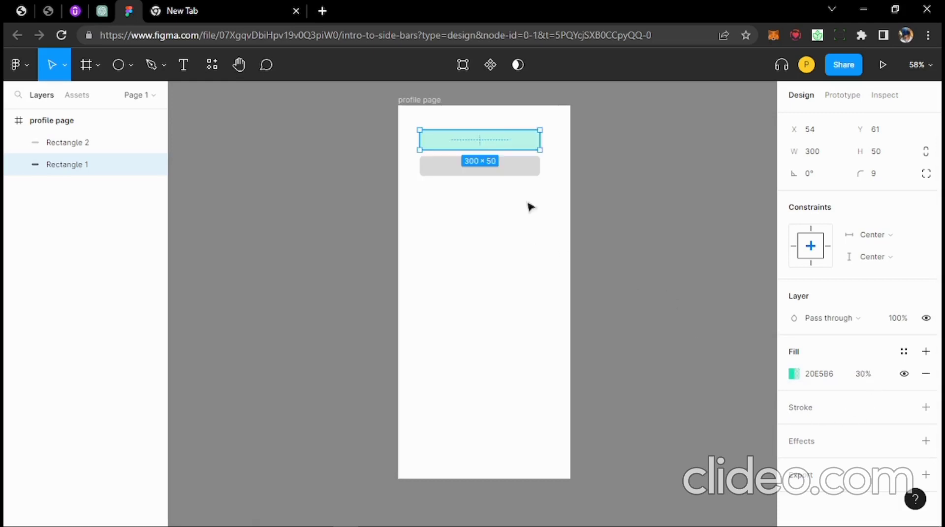
{"action": "left_click", "coordinate": [530, 207]}
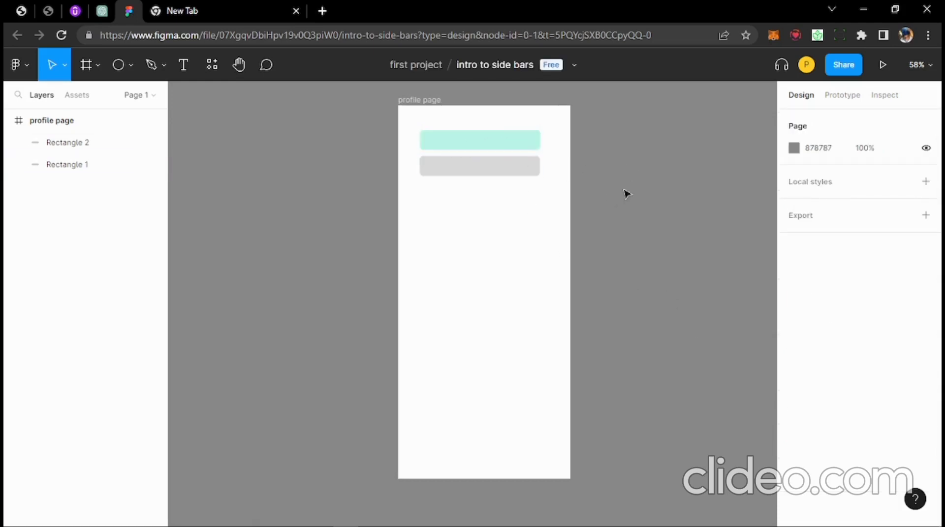
{"action": "left_click", "coordinate": [516, 144]}
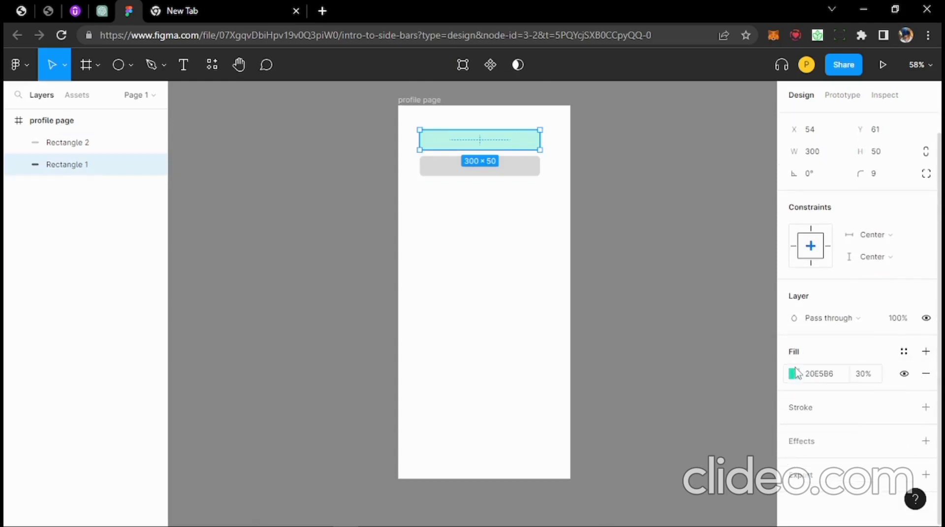
- Turn Rectangle 1's fill into a linear gradient from teal to a more opaque near-black end stop
{"action": "left_click", "coordinate": [795, 376]}
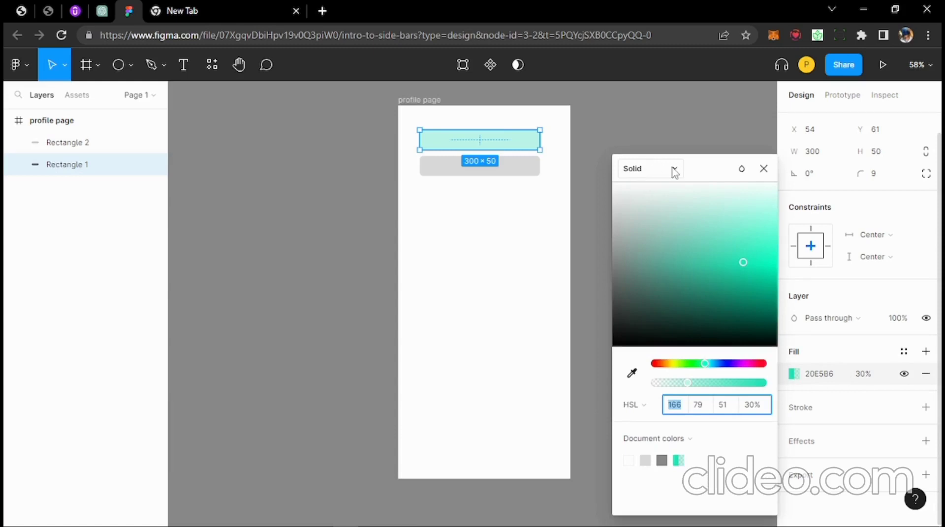
{"action": "left_click", "coordinate": [674, 170]}
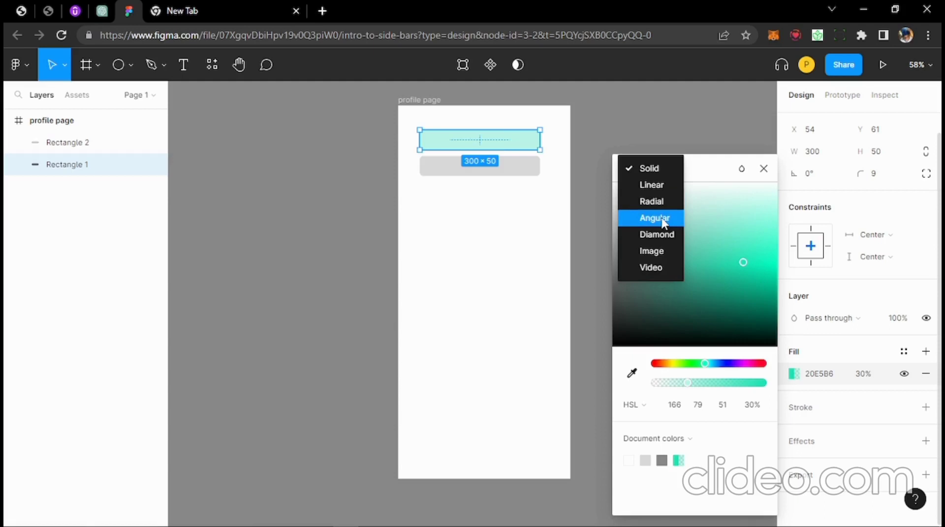
{"action": "left_click", "coordinate": [659, 186]}
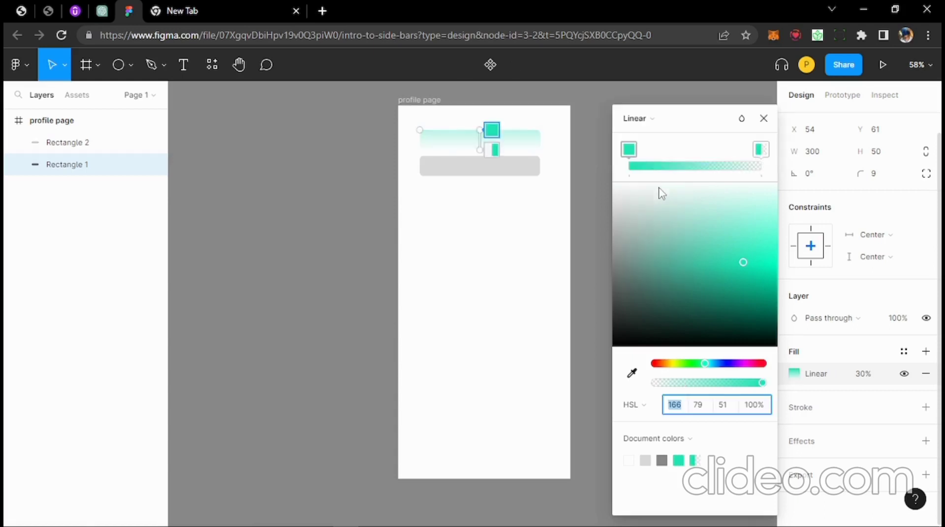
{"action": "left_click", "coordinate": [491, 149]}
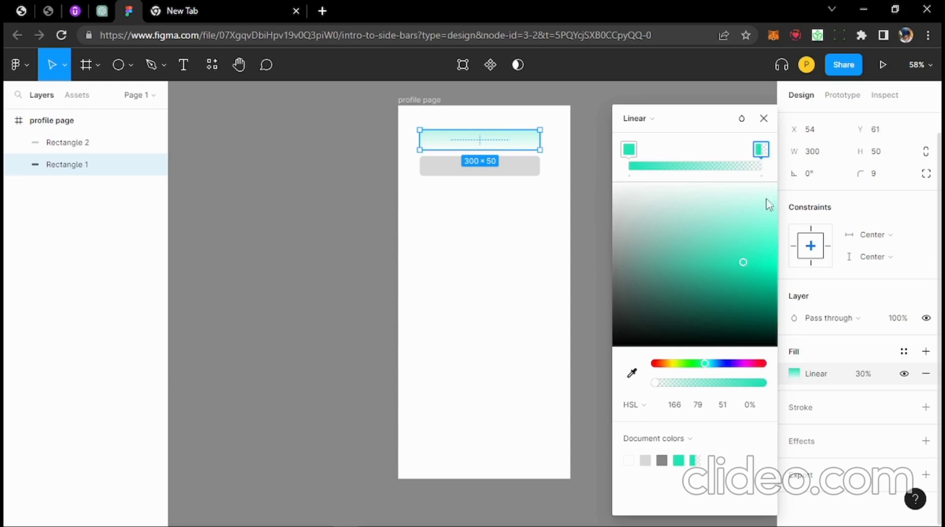
{"action": "left_click_drag", "start_coordinate": [655, 384], "coordinate": [726, 387]}
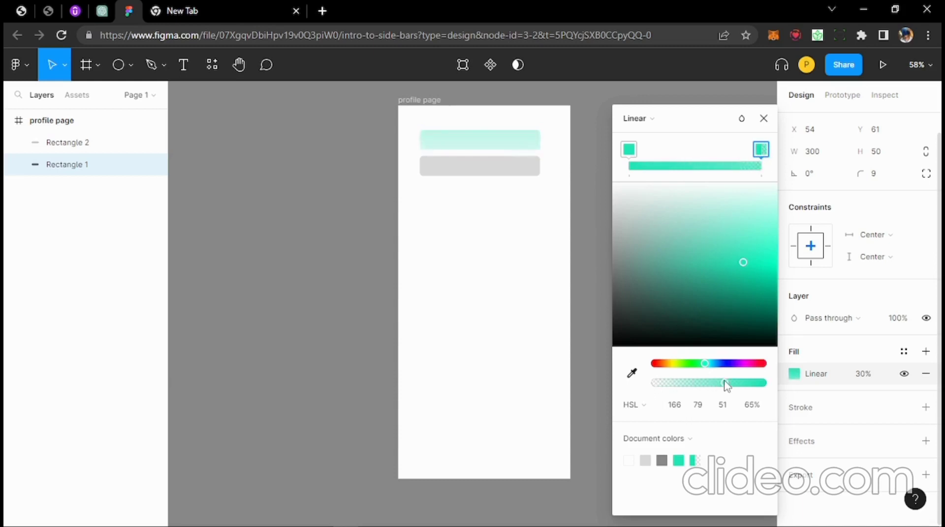
{"action": "left_click_drag", "start_coordinate": [687, 316], "coordinate": [642, 340]}
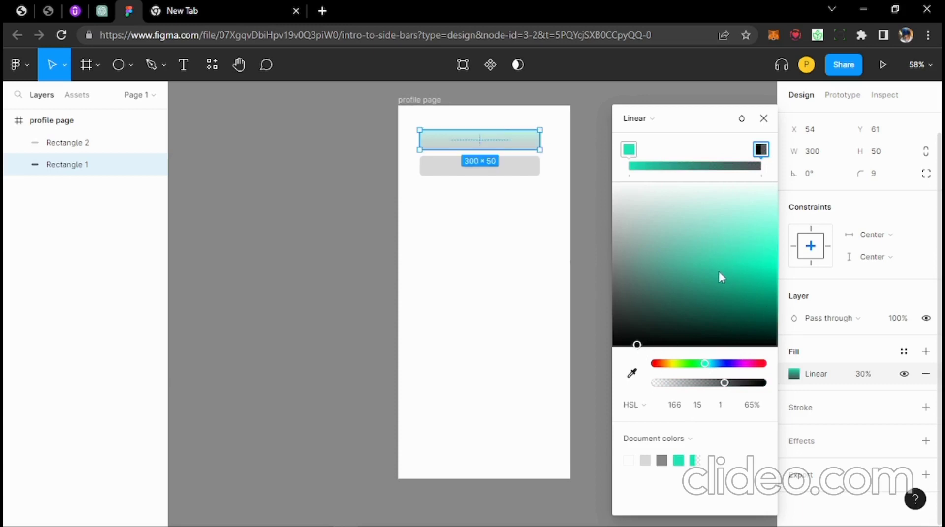
{"action": "left_click", "coordinate": [629, 150]}
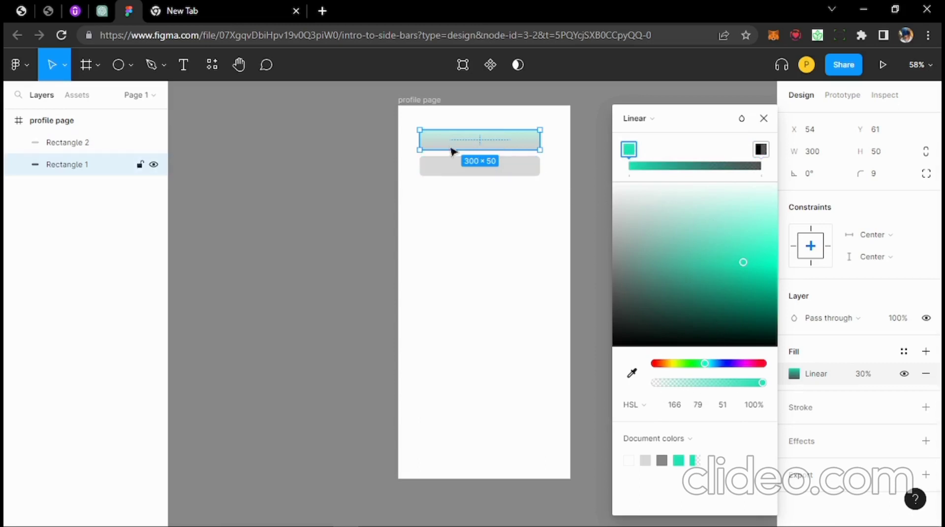
{"action": "left_click", "coordinate": [500, 190]}
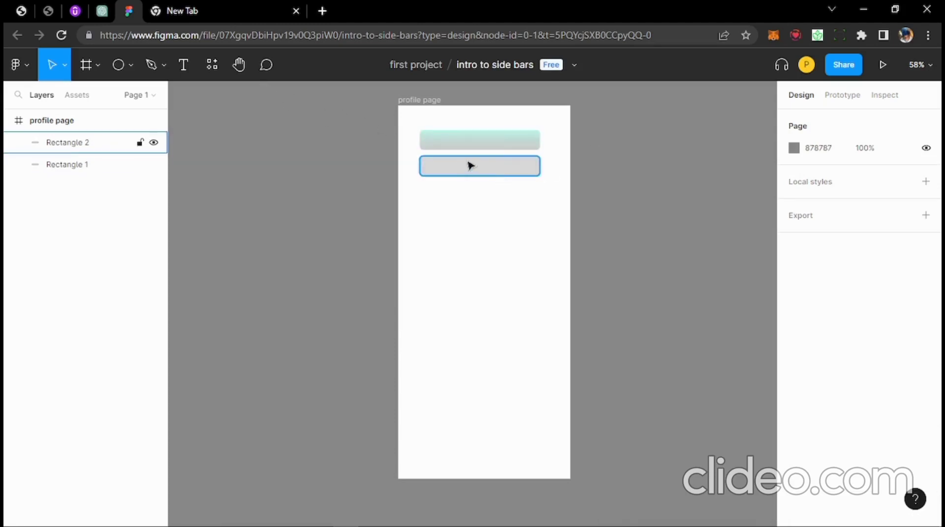
- Draw a 249 × 249 circle and centre it horizontally just under the two bars
{"action": "left_click", "coordinate": [128, 65]}
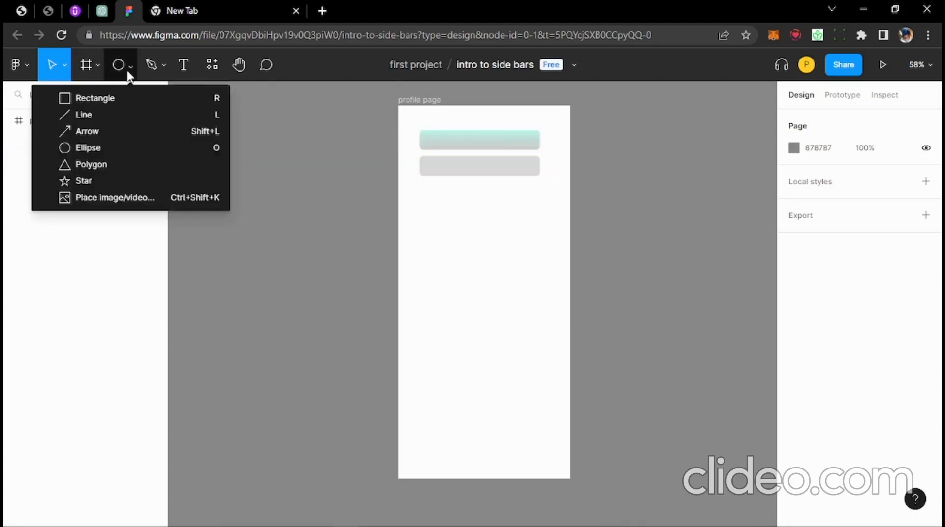
{"action": "left_click", "coordinate": [102, 147]}
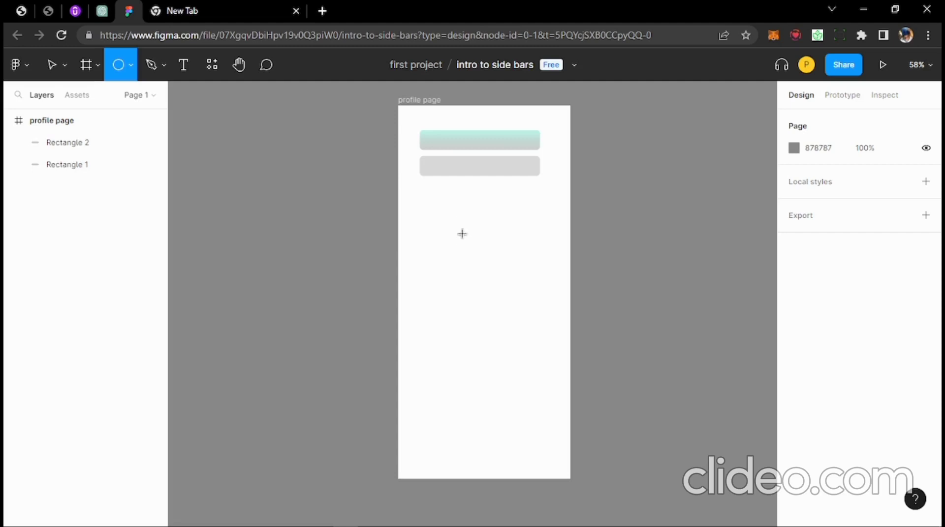
{"action": "left_click_drag", "start_coordinate": [461, 229], "coordinate": [512, 325]}
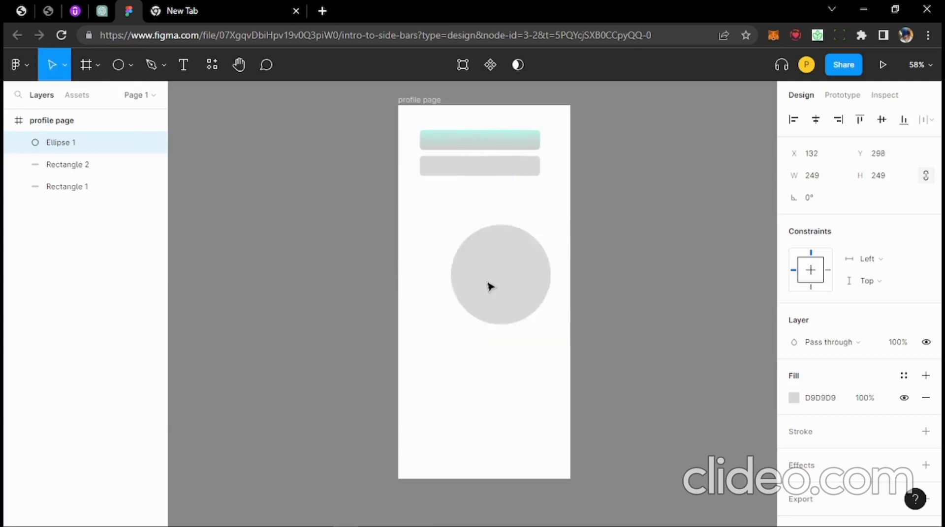
{"action": "left_click_drag", "start_coordinate": [490, 286], "coordinate": [486, 250]}
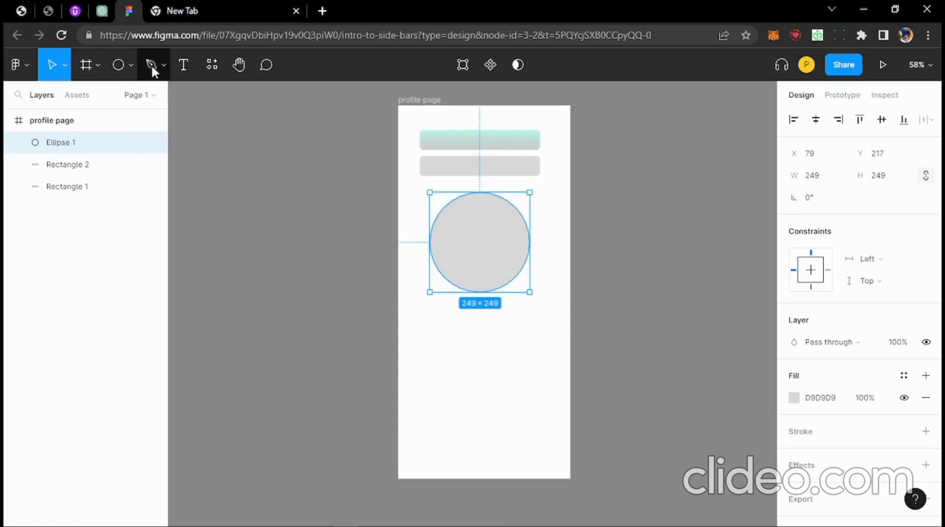
{"action": "left_click_drag", "start_coordinate": [459, 245], "coordinate": [460, 218]}
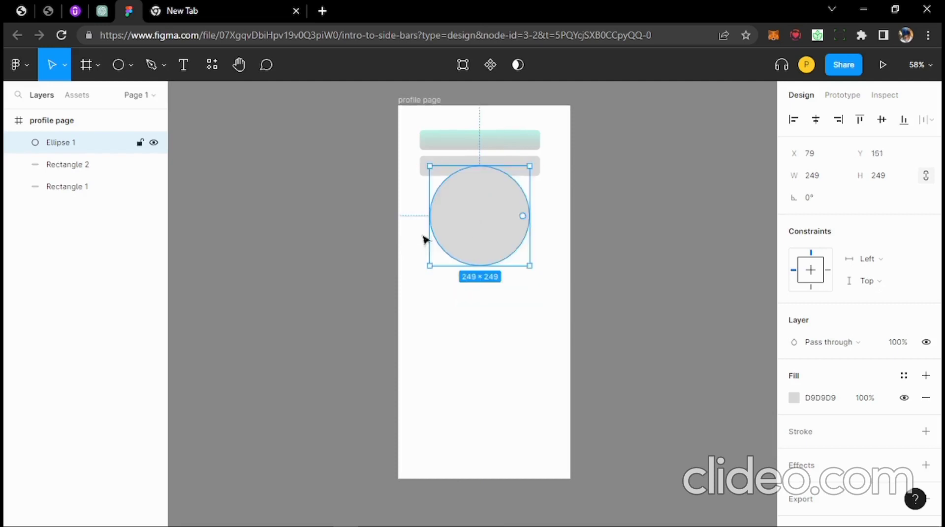
- Bring up the shape tools list to reach the Place image/video option
{"action": "left_click", "coordinate": [156, 67]}
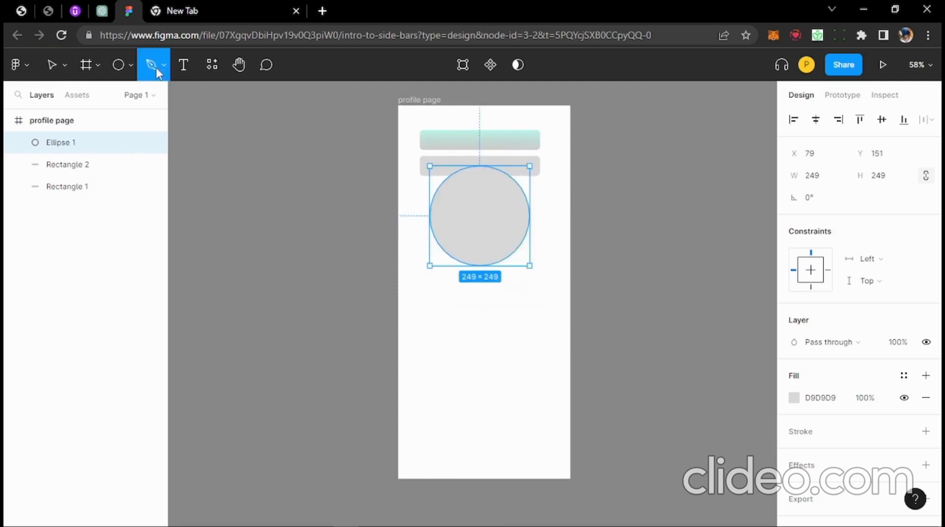
{"action": "left_click", "coordinate": [131, 64]}
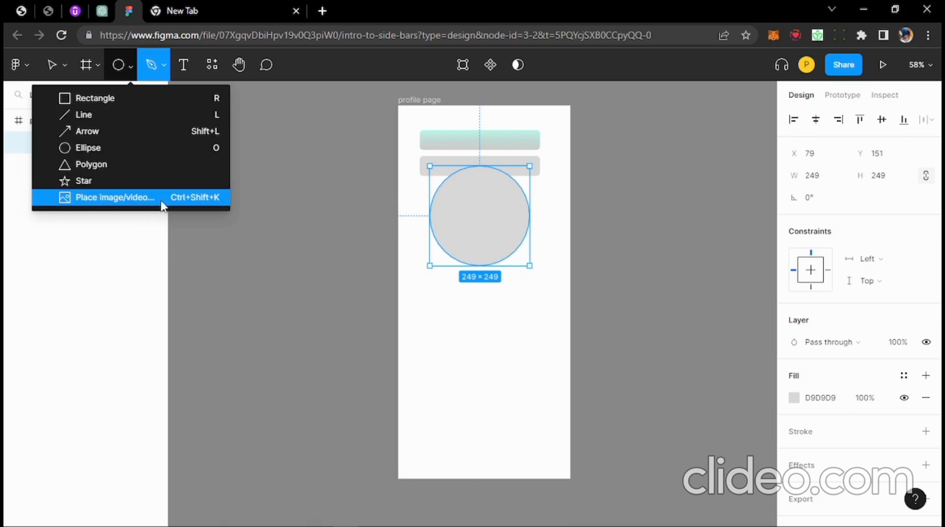
- Place the dark website mockup image from the Desktop onto the profile page
{"action": "left_click", "coordinate": [87, 201]}
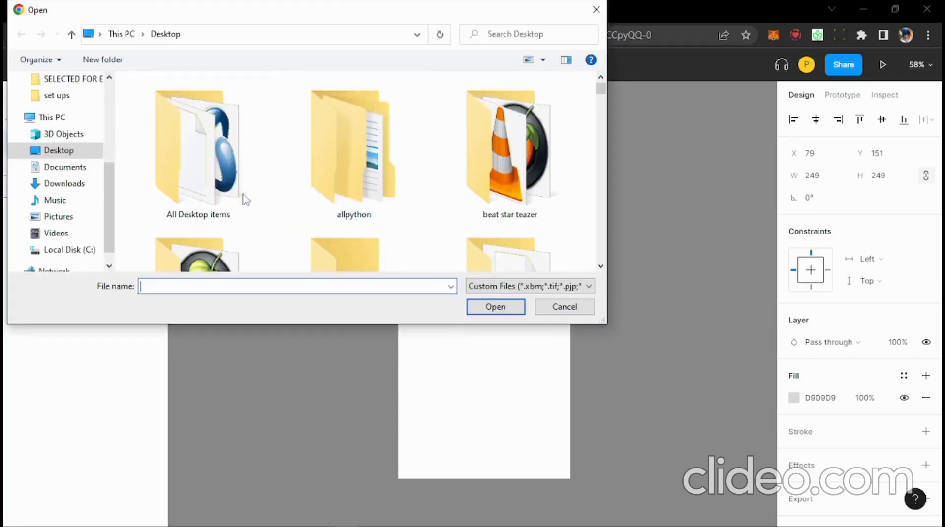
{"action": "scroll", "coordinate": [320, 197], "scroll_direction": "down", "scroll_amount": 10}
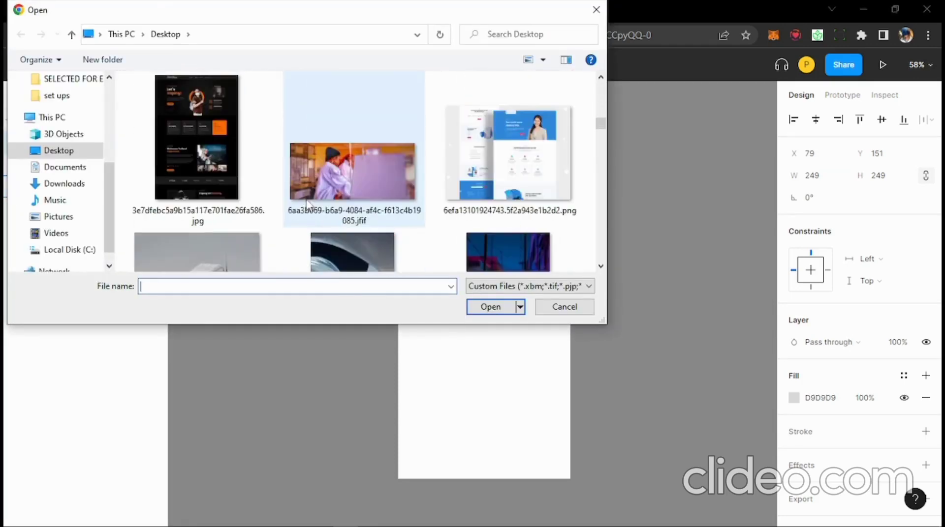
{"action": "double_click", "coordinate": [197, 137]}
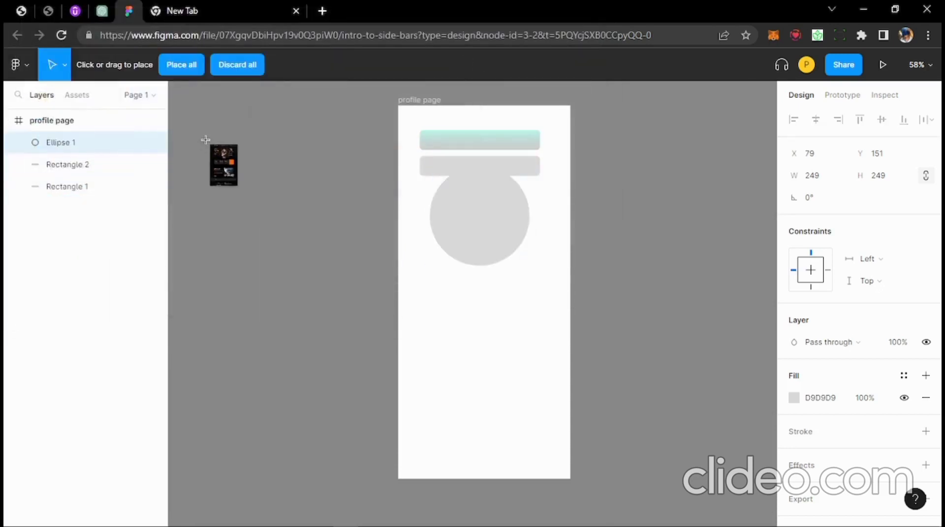
{"action": "left_click", "coordinate": [460, 320]}
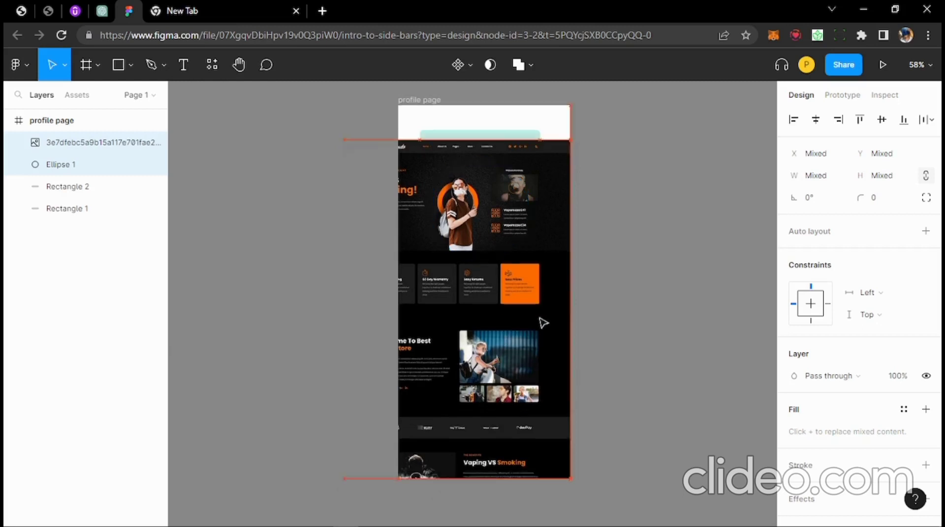
- Move the mockup around the frame, then delete it together with Ellipse 1
{"action": "left_click_drag", "start_coordinate": [540, 319], "coordinate": [457, 363]}
{"action": "left_click_drag", "start_coordinate": [467, 367], "coordinate": [486, 364]}
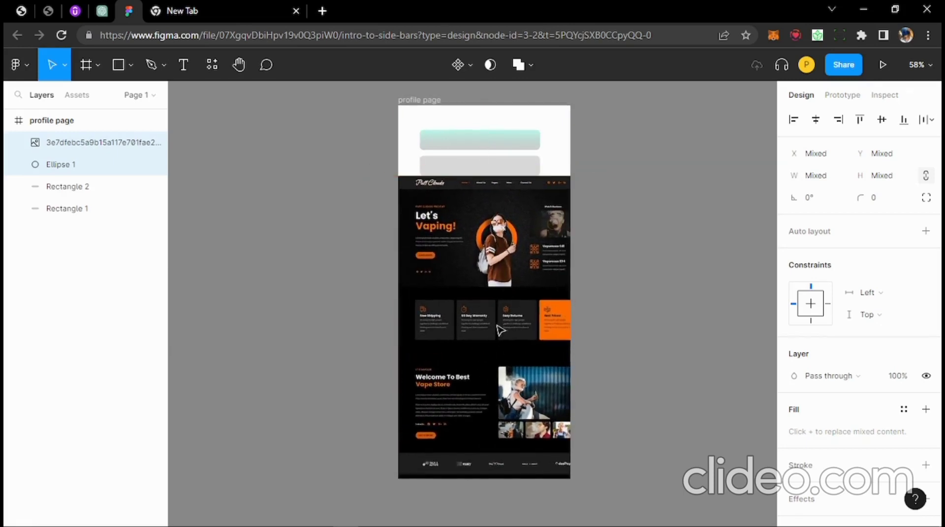
{"action": "scroll", "coordinate": [497, 324], "scroll_direction": "up", "scroll_amount": 1}
{"action": "left_click_drag", "start_coordinate": [497, 324], "coordinate": [483, 306]}
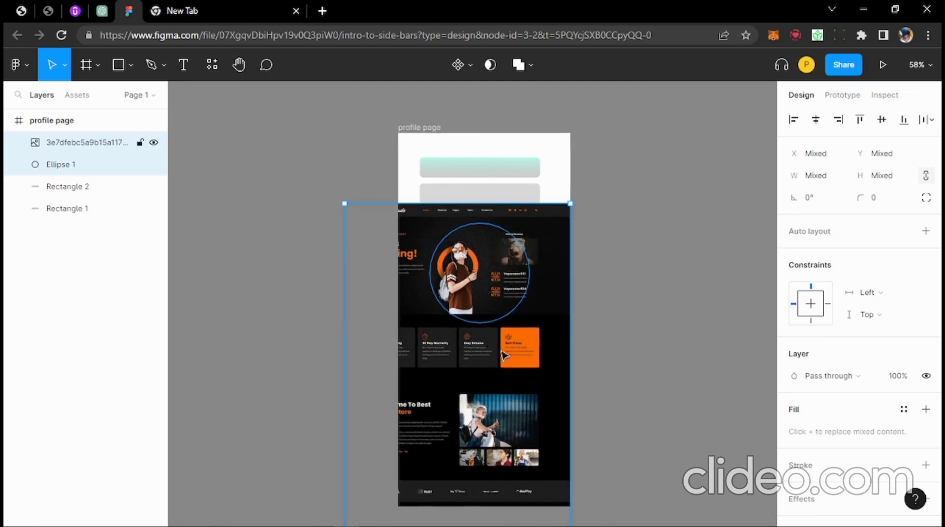
{"action": "left_click_drag", "start_coordinate": [515, 380], "coordinate": [516, 368]}
{"action": "key", "text": "Delete"}
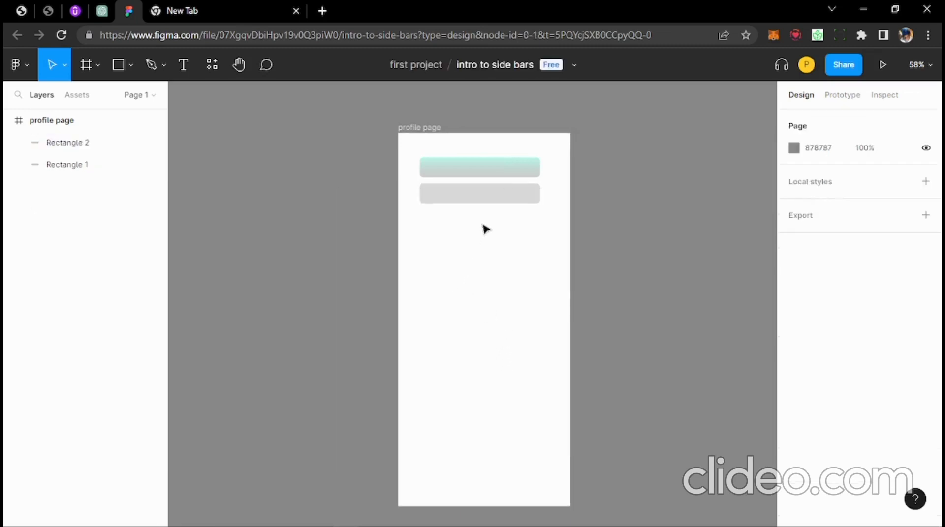
{"action": "left_click", "coordinate": [131, 66]}
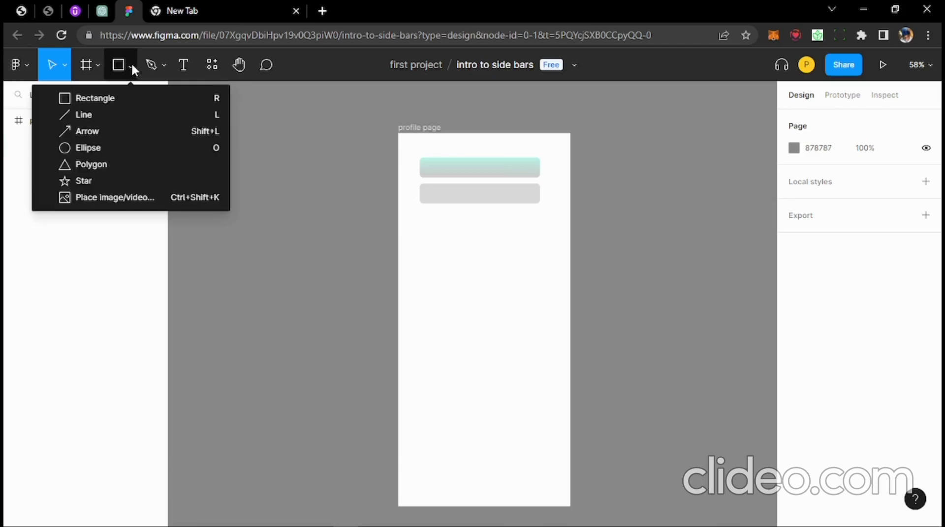
{"action": "left_click", "coordinate": [102, 183]}
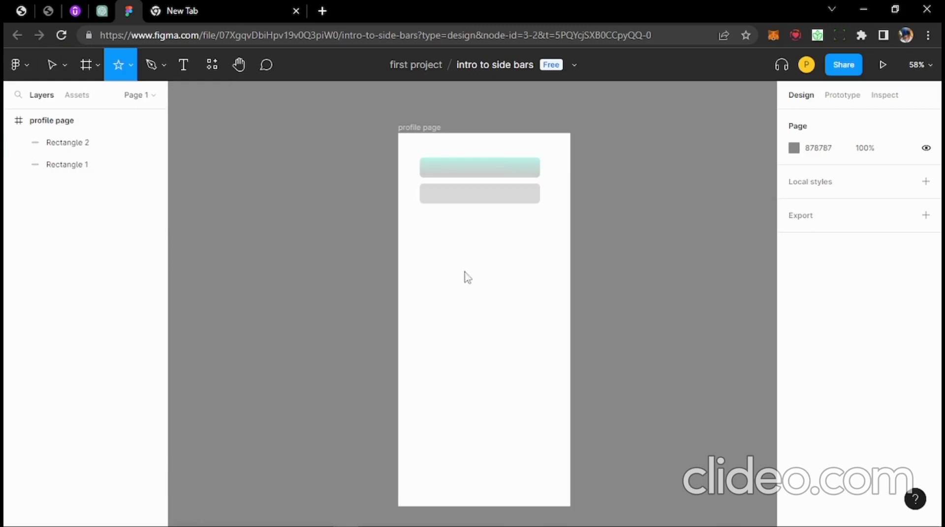
{"action": "left_click_drag", "start_coordinate": [451, 249], "coordinate": [531, 330]}
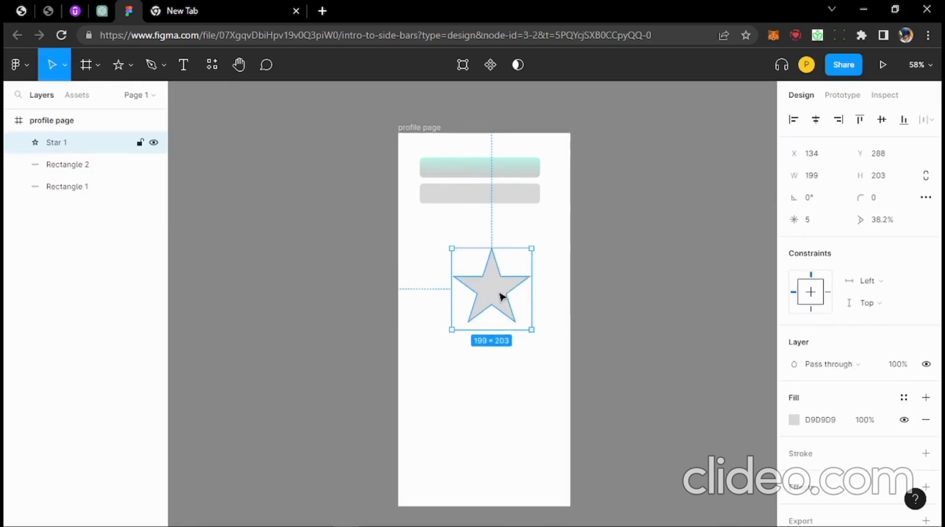
{"action": "mouse_move", "coordinate": [501, 278]}
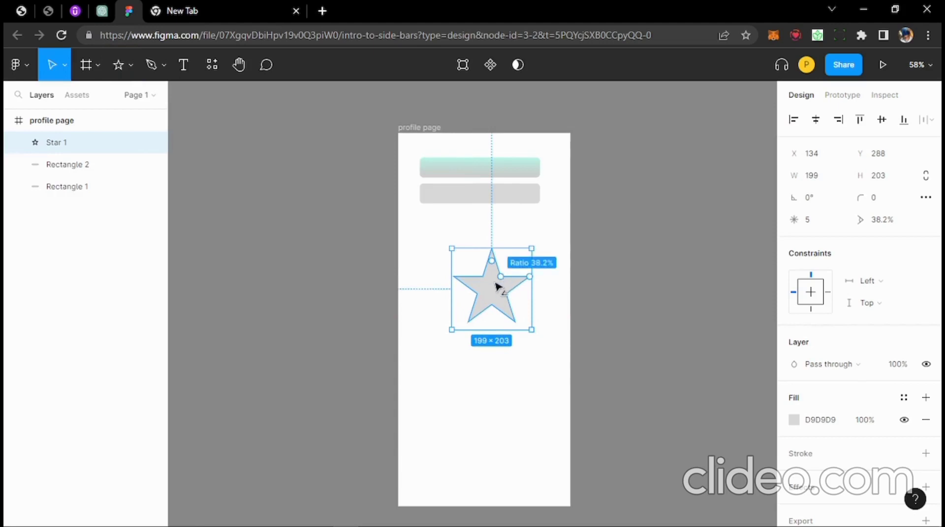
{"action": "left_click_drag", "start_coordinate": [496, 285], "coordinate": [490, 263]}
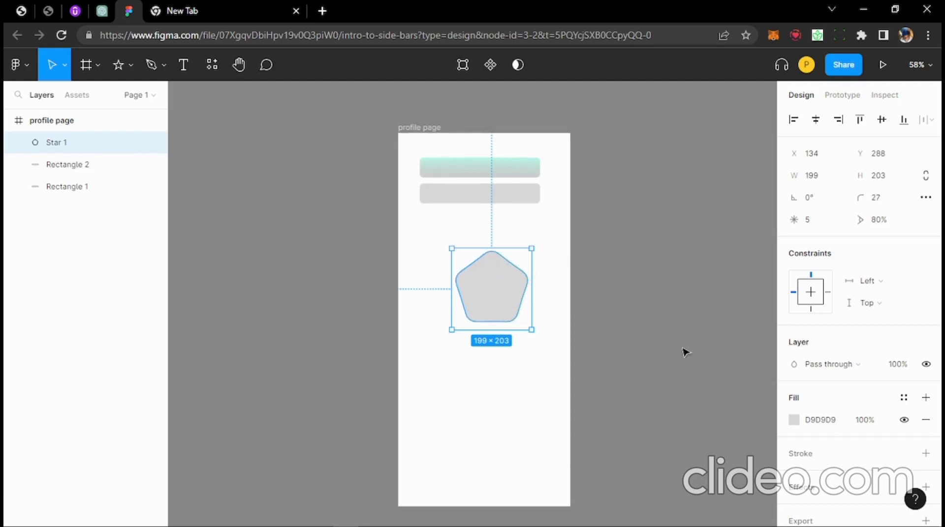
{"action": "scroll", "coordinate": [826, 329], "scroll_direction": "down", "scroll_amount": 1}
{"action": "scroll", "coordinate": [857, 418], "scroll_direction": "up", "scroll_amount": 1}
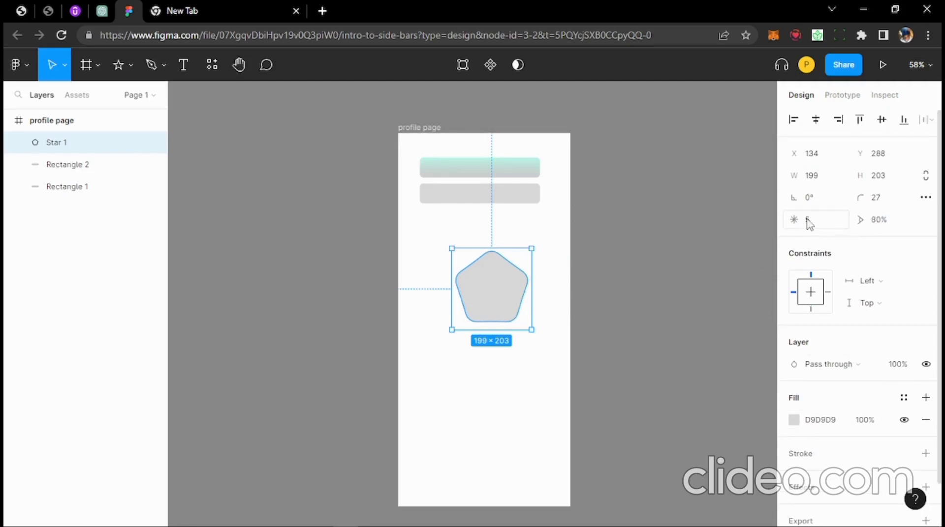
{"action": "left_click", "coordinate": [826, 221]}
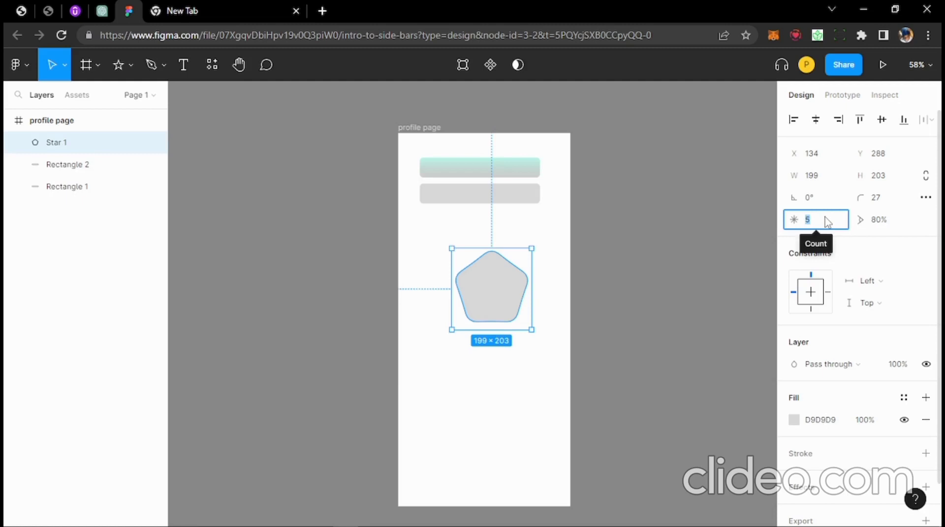
{"action": "type", "text": "10"}
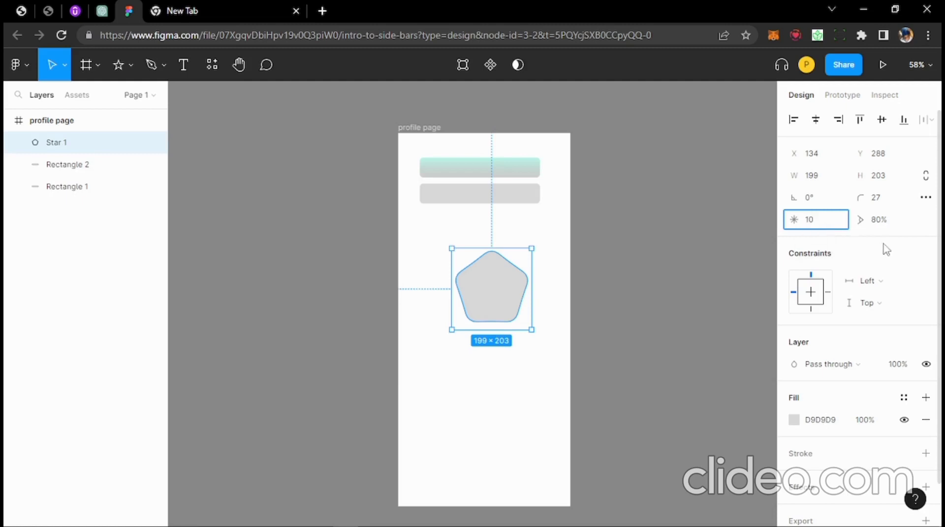
{"action": "key", "text": "Return"}
{"action": "left_click_drag", "start_coordinate": [501, 297], "coordinate": [472, 291]}
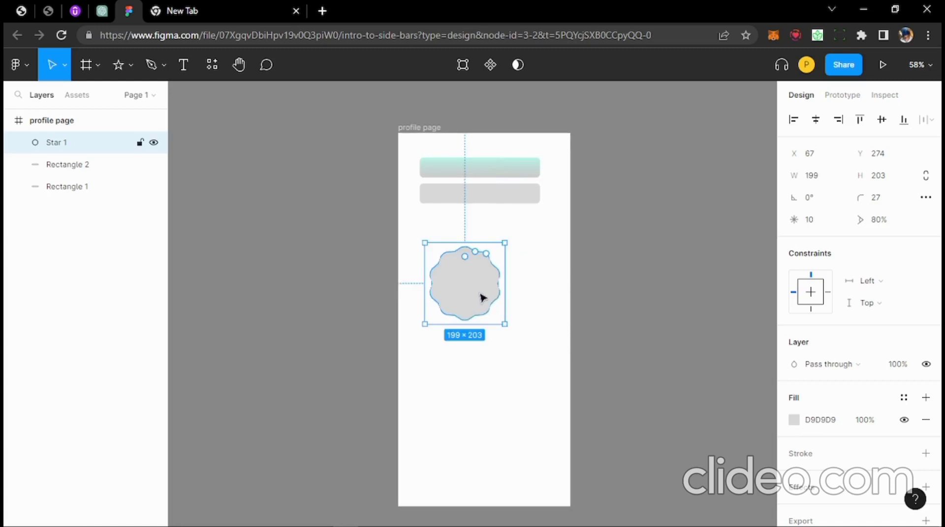
{"action": "key", "text": "Delete"}
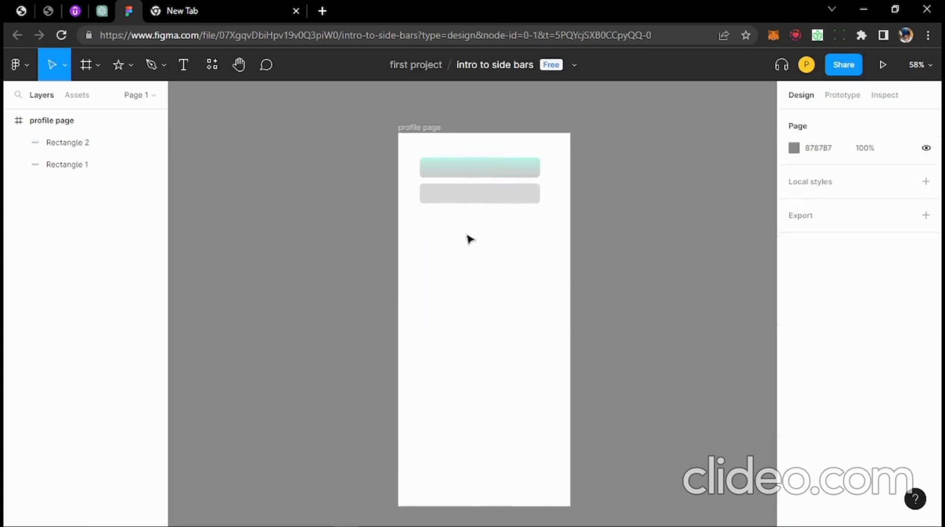
- Delete the gray bar and draw a 253×194 rectangle below the teal bar
{"action": "left_click", "coordinate": [526, 201]}
{"action": "key", "text": "Delete"}
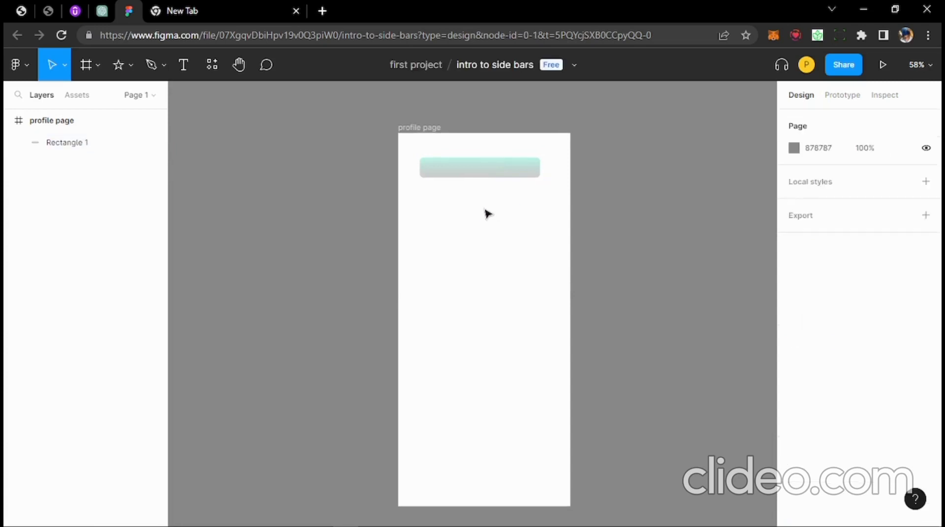
{"action": "left_click", "coordinate": [128, 66]}
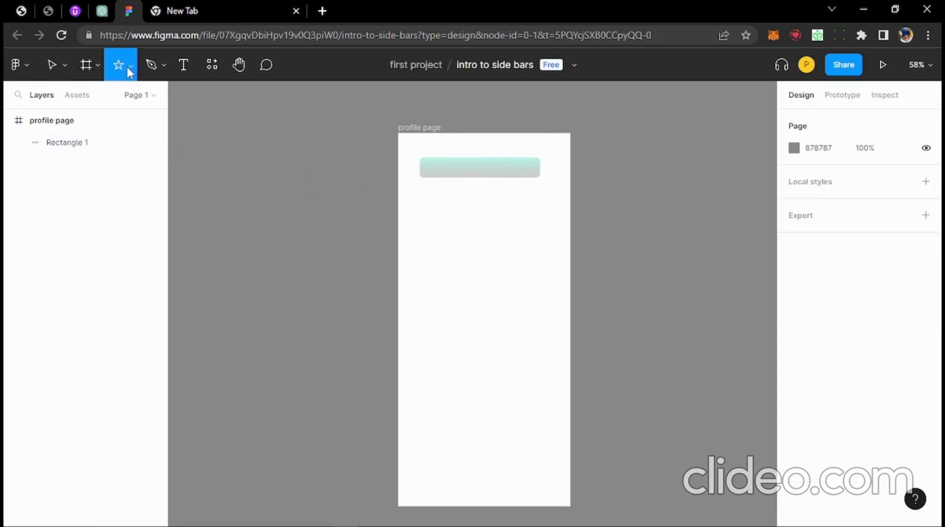
{"action": "left_click", "coordinate": [117, 99]}
{"action": "mouse_move", "coordinate": [438, 224]}
{"action": "left_mouse_down"}
{"action": "mouse_move", "coordinate": [510, 312]}
{"action": "mouse_move", "coordinate": [544, 310]}
{"action": "mouse_move", "coordinate": [540, 304]}
{"action": "left_mouse_up"}
- Draw an ellipse overlapping the rectangle's lower-left corner
{"action": "left_click", "coordinate": [130, 65]}
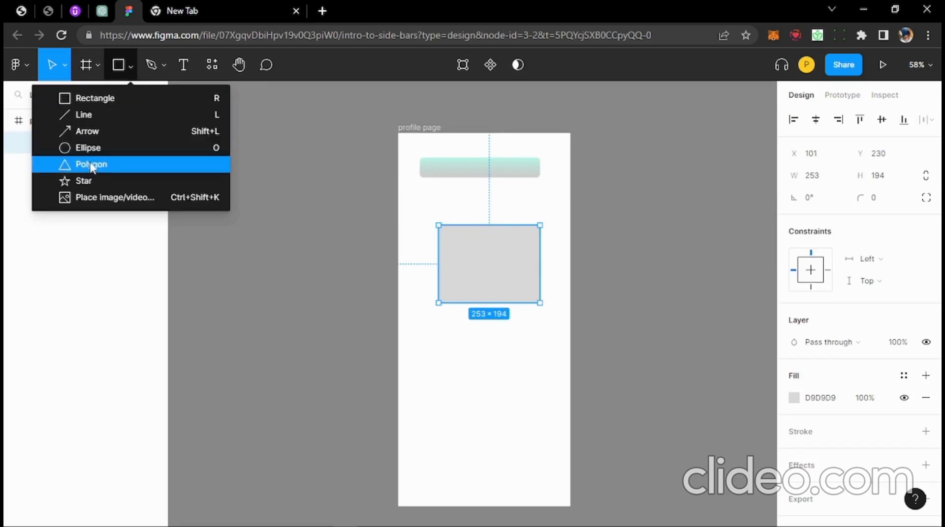
{"action": "left_click", "coordinate": [88, 147]}
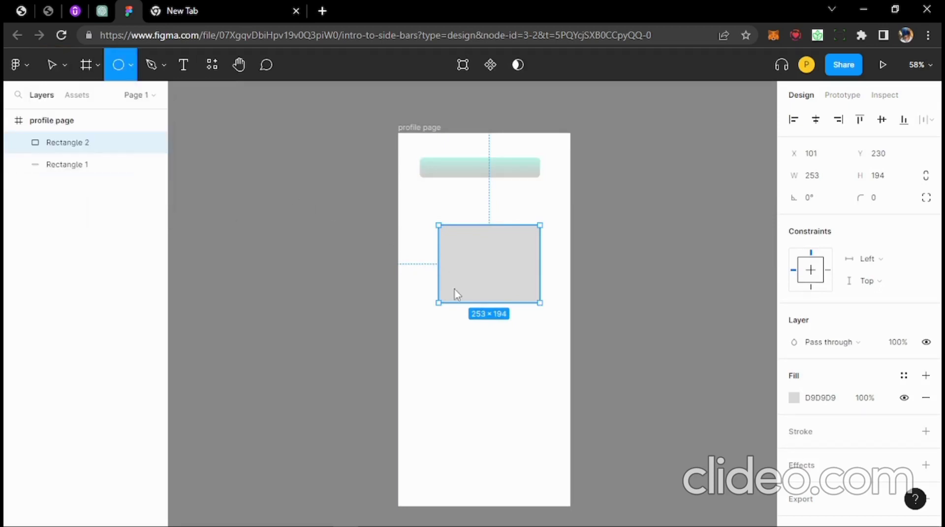
{"action": "mouse_move", "coordinate": [428, 263]}
{"action": "left_mouse_down"}
{"action": "mouse_move", "coordinate": [455, 287]}
{"action": "mouse_move", "coordinate": [488, 371]}
{"action": "mouse_move", "coordinate": [514, 366]}
{"action": "left_mouse_up"}
{"action": "left_click", "coordinate": [484, 248], "text": "shift"}
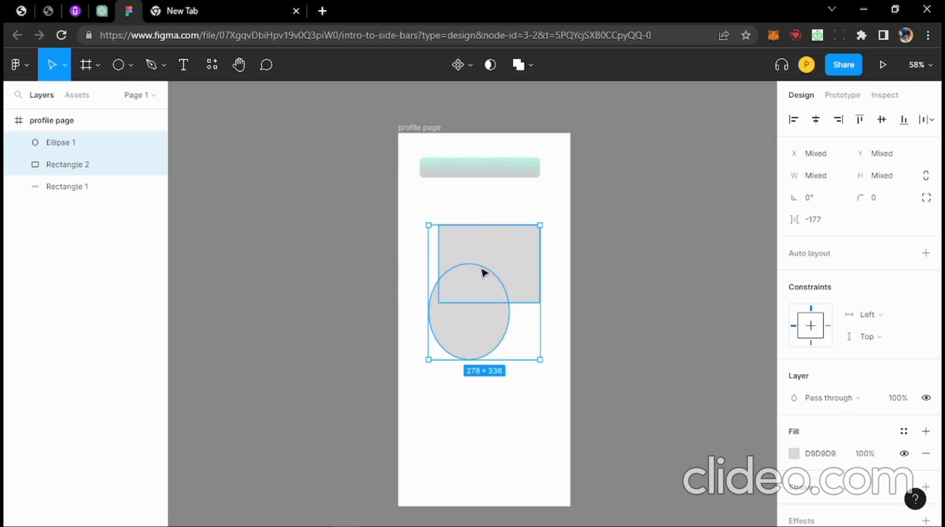
{"action": "left_click", "coordinate": [527, 204]}
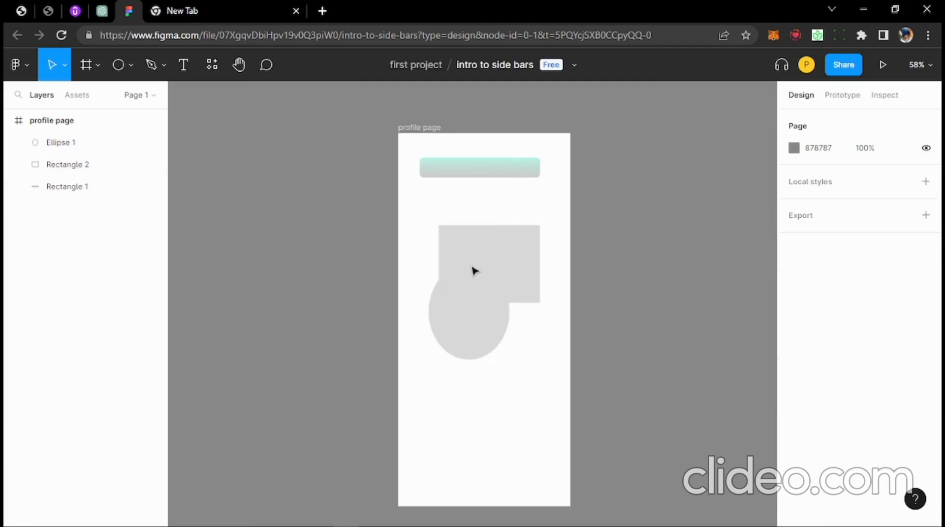
- Subtract Ellipse 1 from Rectangle 2 to cut a semicircular notch, then reselect the Subtract shape
{"action": "left_click", "coordinate": [472, 281]}
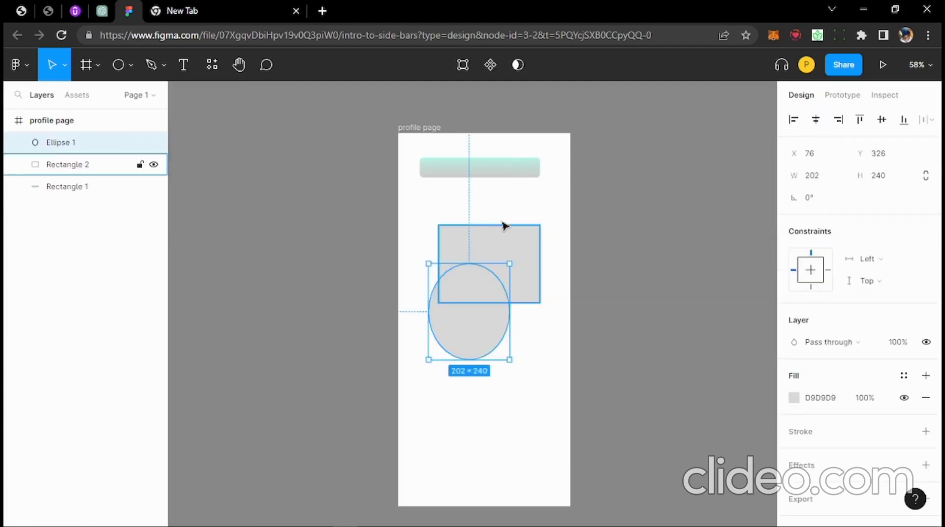
{"action": "left_click", "coordinate": [527, 244], "text": "shift"}
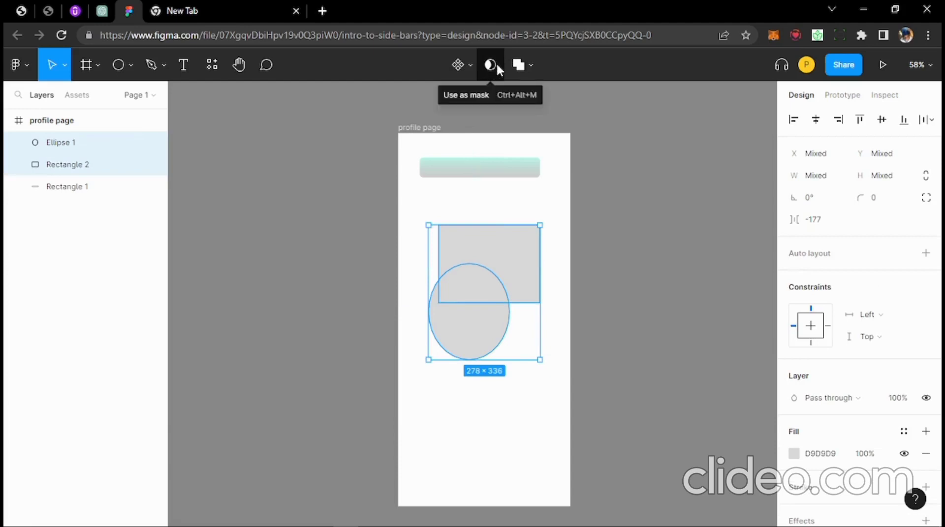
{"action": "left_click", "coordinate": [529, 62]}
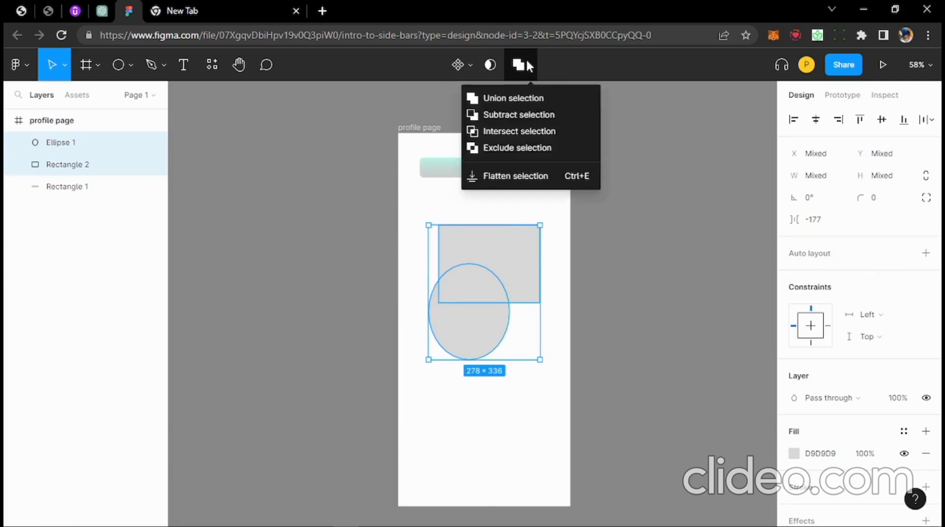
{"action": "left_click", "coordinate": [531, 120]}
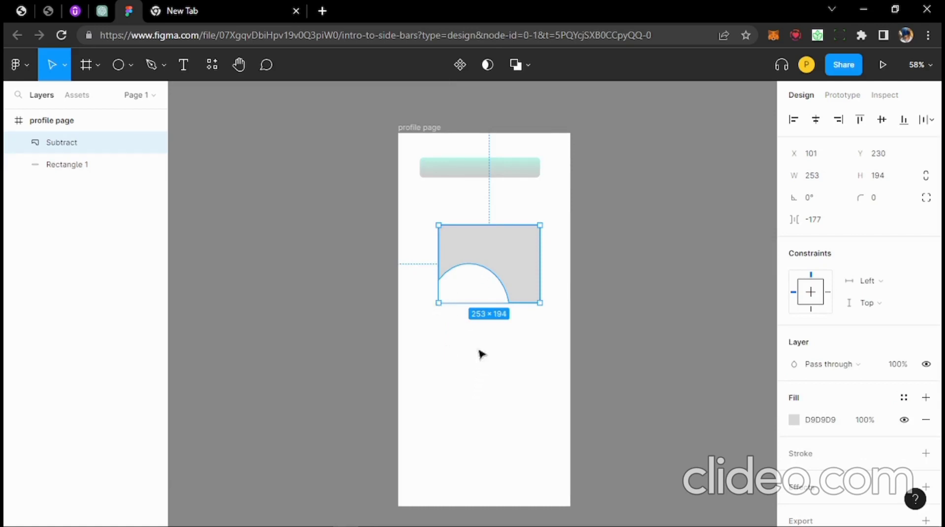
{"action": "left_click", "coordinate": [480, 353]}
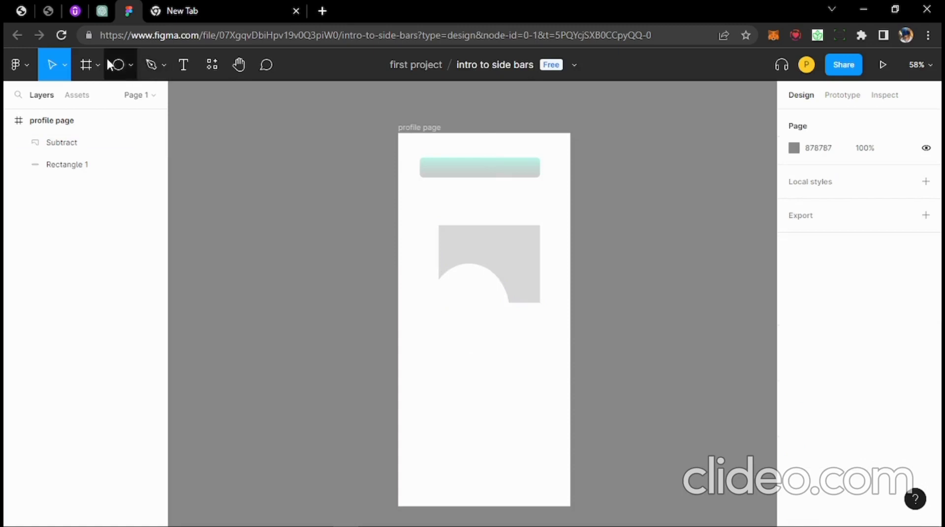
{"action": "left_click", "coordinate": [130, 65]}
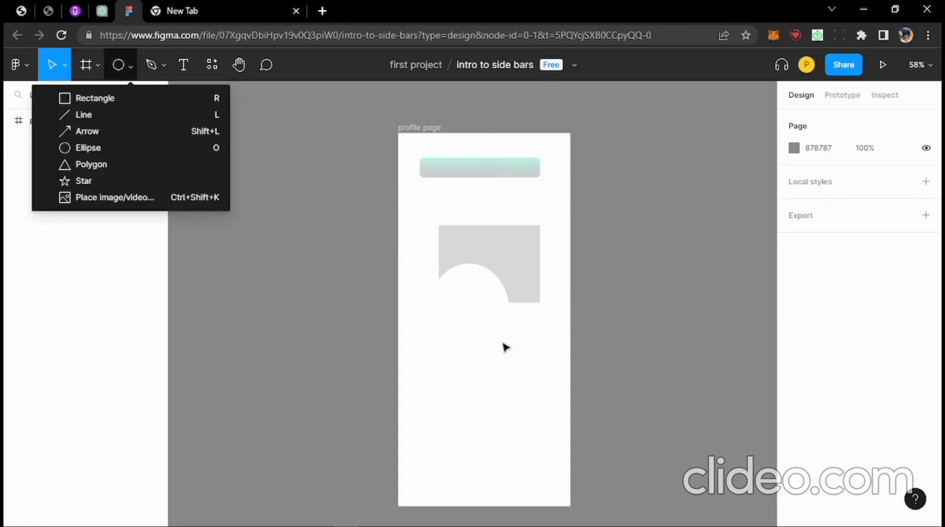
{"action": "left_click", "coordinate": [506, 297]}
{"action": "left_click", "coordinate": [521, 287]}
- Align the gray cut-out shape with the teal bar, resize it, rotate it about 171°, then pick the Pen tool
{"action": "left_click_drag", "start_coordinate": [521, 287], "coordinate": [502, 286]}
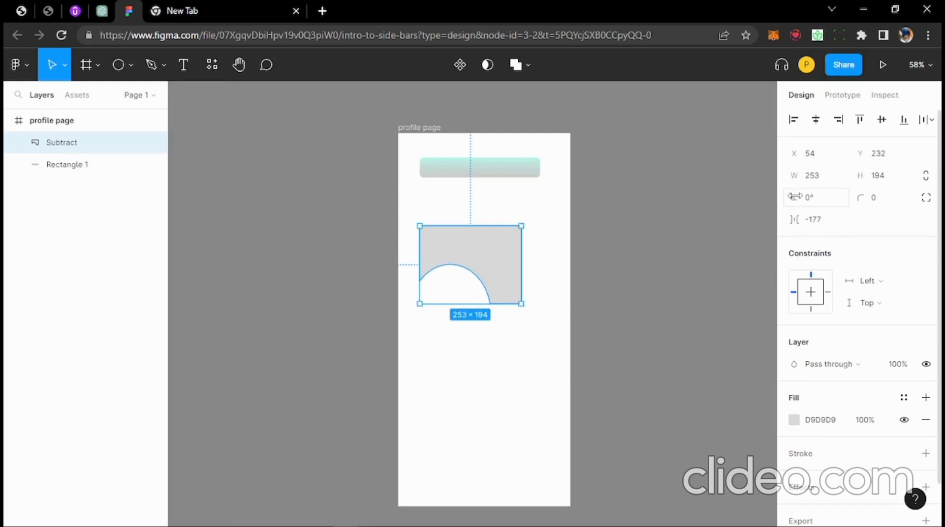
{"action": "left_click_drag", "start_coordinate": [799, 196], "coordinate": [312, 284]}
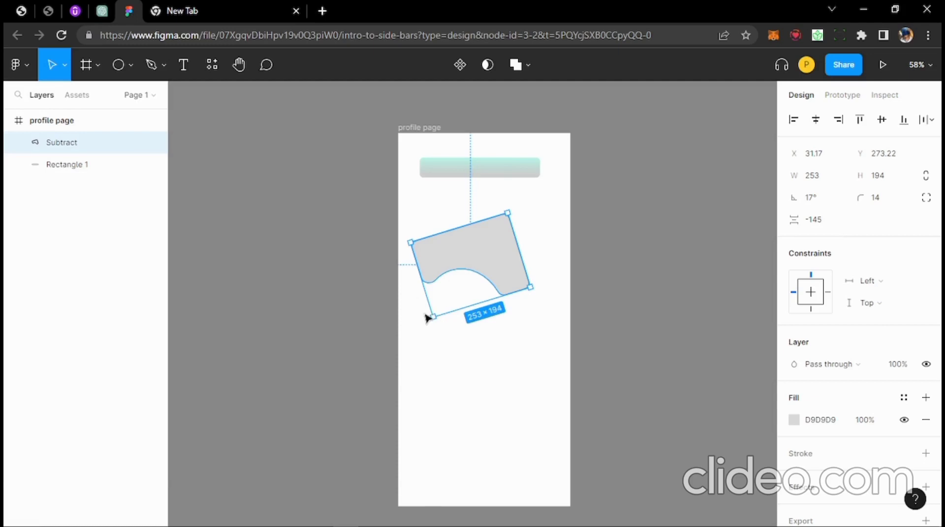
{"action": "left_click_drag", "start_coordinate": [431, 315], "coordinate": [485, 202]}
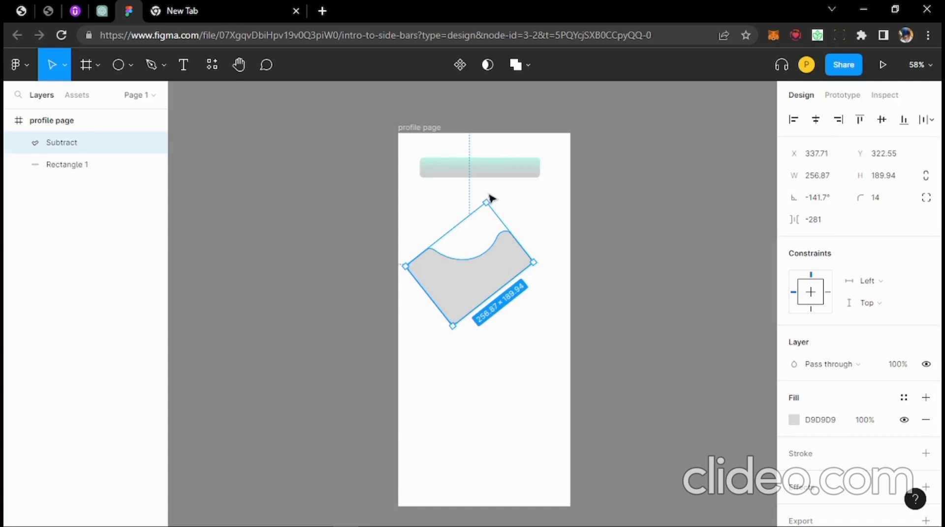
{"action": "left_click_drag", "start_coordinate": [489, 193], "coordinate": [549, 226]}
{"action": "left_click", "coordinate": [550, 227]}
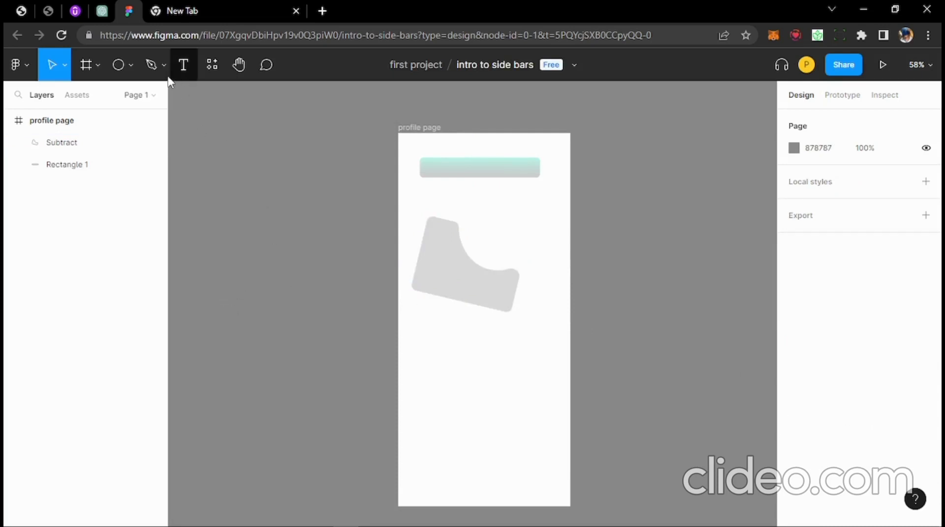
{"action": "left_click", "coordinate": [152, 74]}
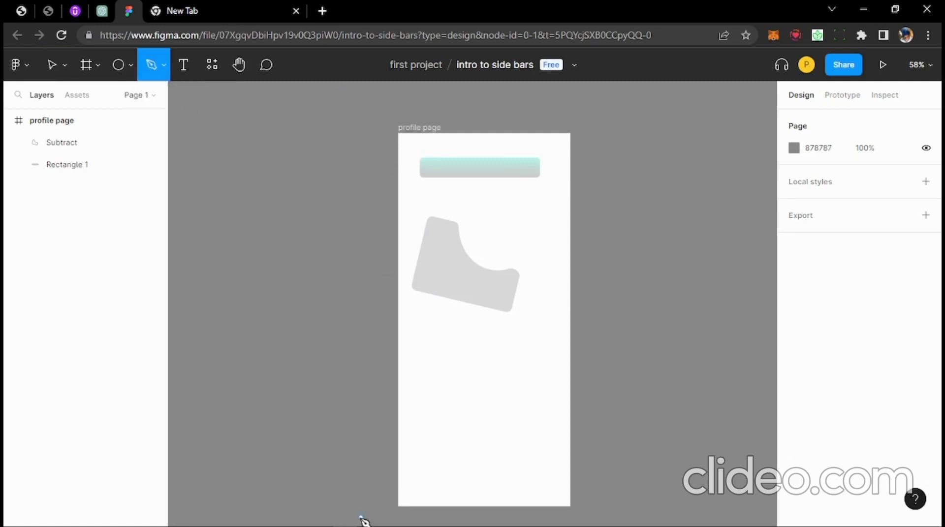
- Draw a closed curved pen path, about 290 × 305, below the gray shape and nudge it up
{"action": "mouse_move", "coordinate": [365, 525]}
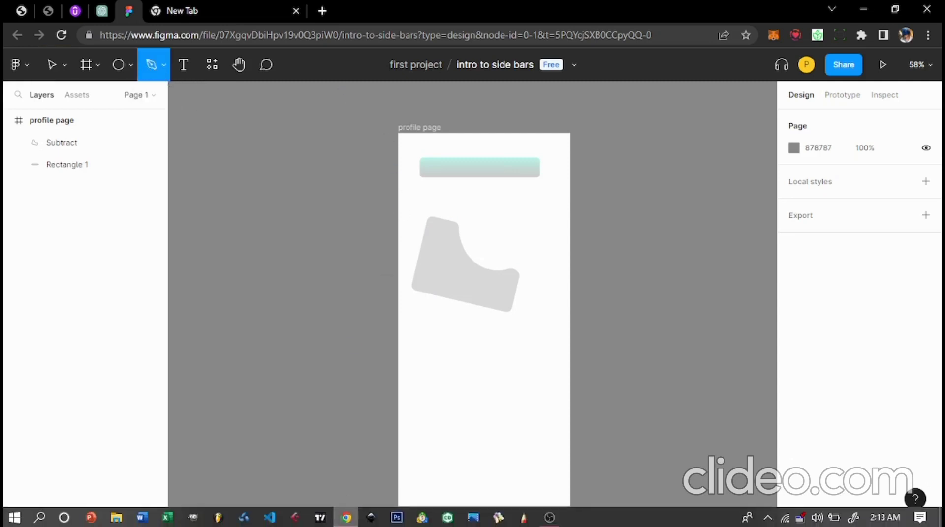
{"action": "left_click", "coordinate": [550, 517]}
{"action": "left_click", "coordinate": [549, 518]}
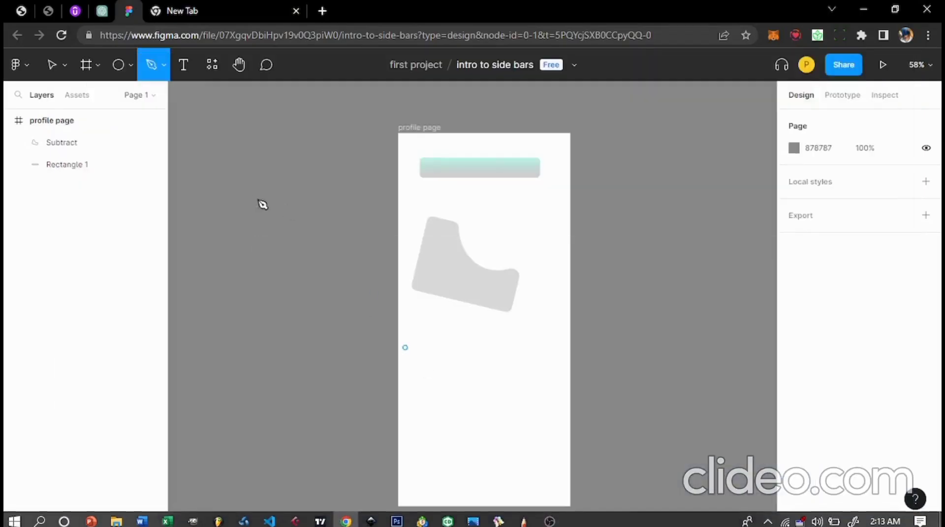
{"action": "left_click", "coordinate": [545, 343]}
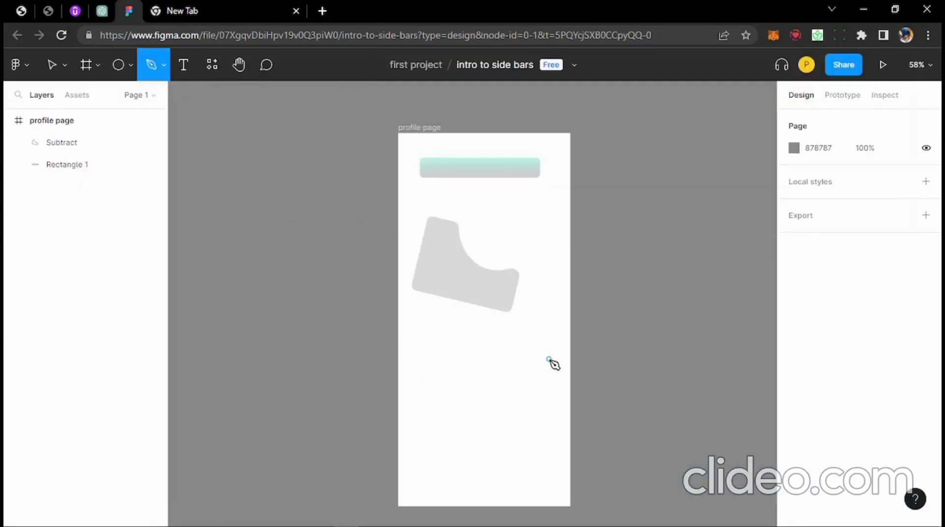
{"action": "left_click", "coordinate": [422, 361]}
{"action": "left_click_drag", "start_coordinate": [515, 326], "coordinate": [559, 366]}
{"action": "left_click_drag", "start_coordinate": [530, 404], "coordinate": [498, 445]}
{"action": "left_click", "coordinate": [493, 437]}
{"action": "left_click", "coordinate": [492, 373]}
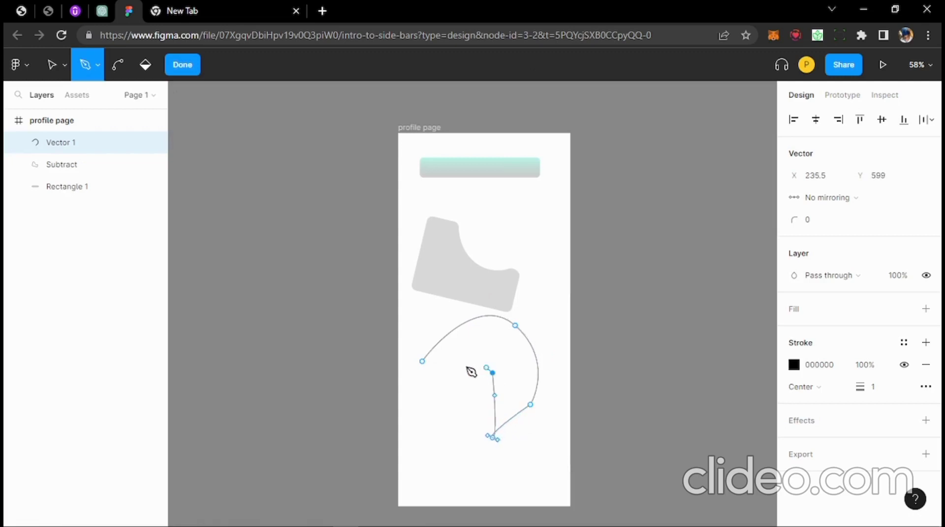
{"action": "left_click", "coordinate": [422, 377]}
{"action": "left_click", "coordinate": [422, 362]}
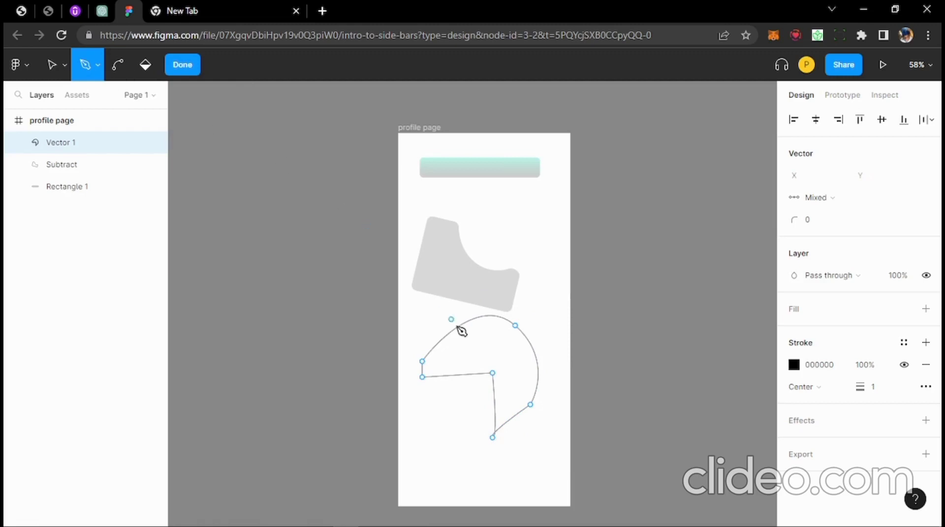
{"action": "key", "text": "Escape"}
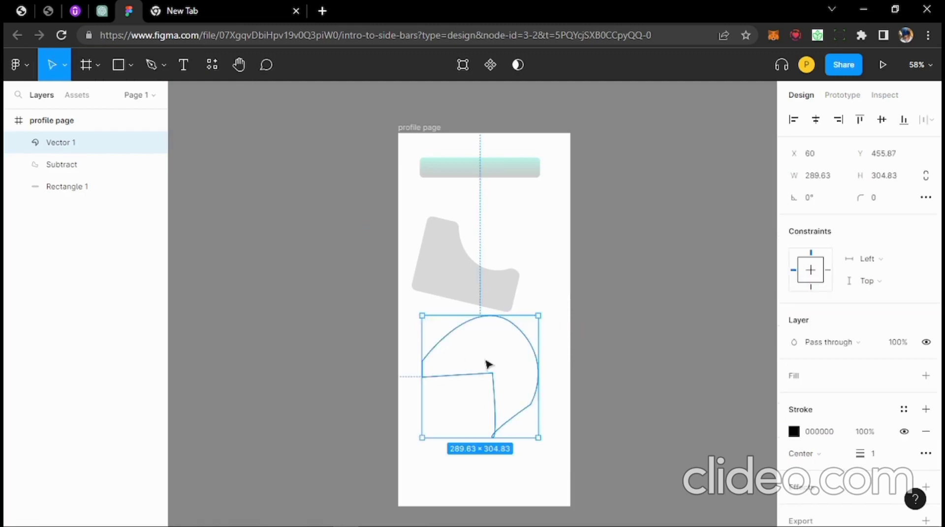
{"action": "left_click_drag", "start_coordinate": [489, 348], "coordinate": [487, 324]}
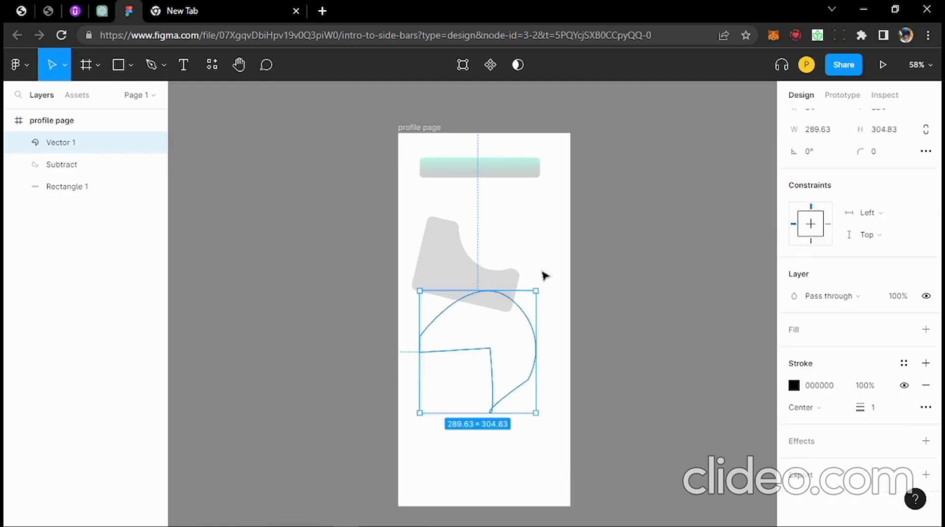
- Give the new vector shape a red E15959 fill
{"action": "left_click", "coordinate": [501, 171]}
{"action": "left_click", "coordinate": [514, 337]}
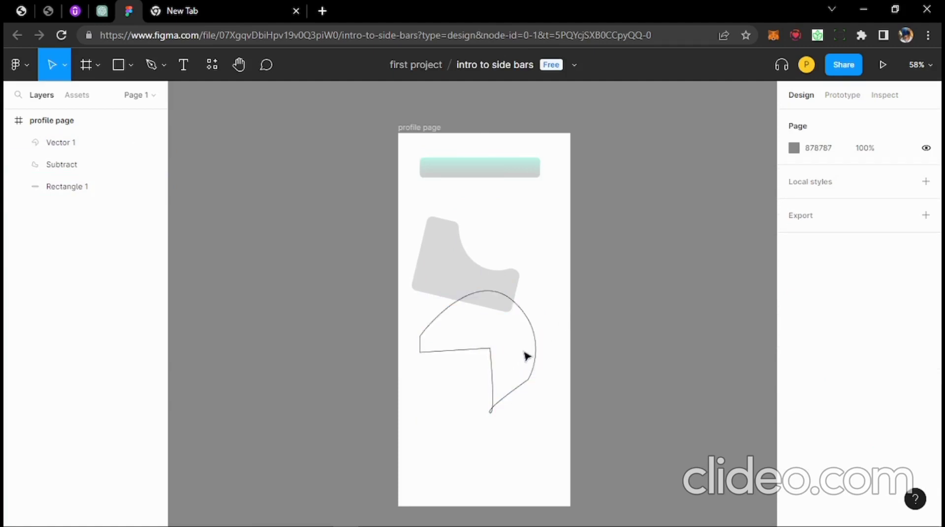
{"action": "left_click", "coordinate": [546, 333]}
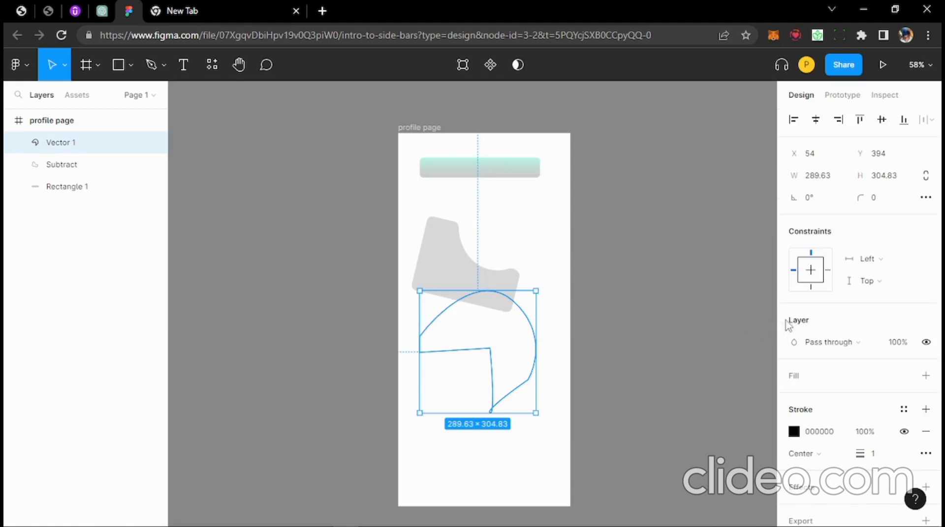
{"action": "left_click", "coordinate": [926, 376]}
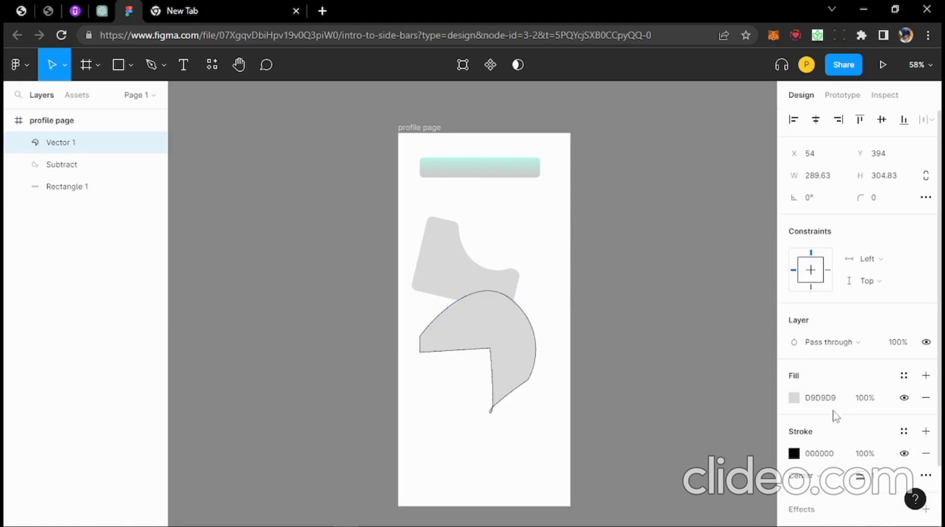
{"action": "left_click", "coordinate": [792, 399]}
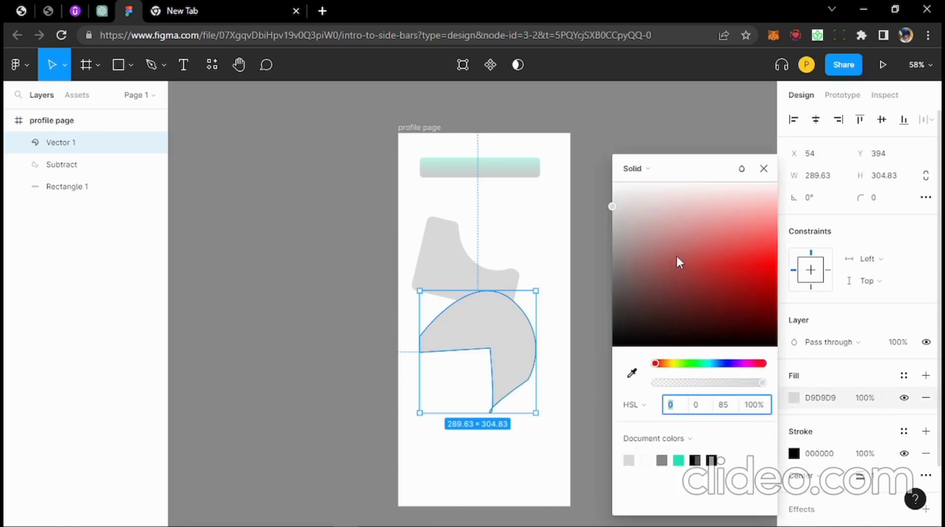
{"action": "left_click", "coordinate": [726, 246]}
{"action": "left_click", "coordinate": [571, 268]}
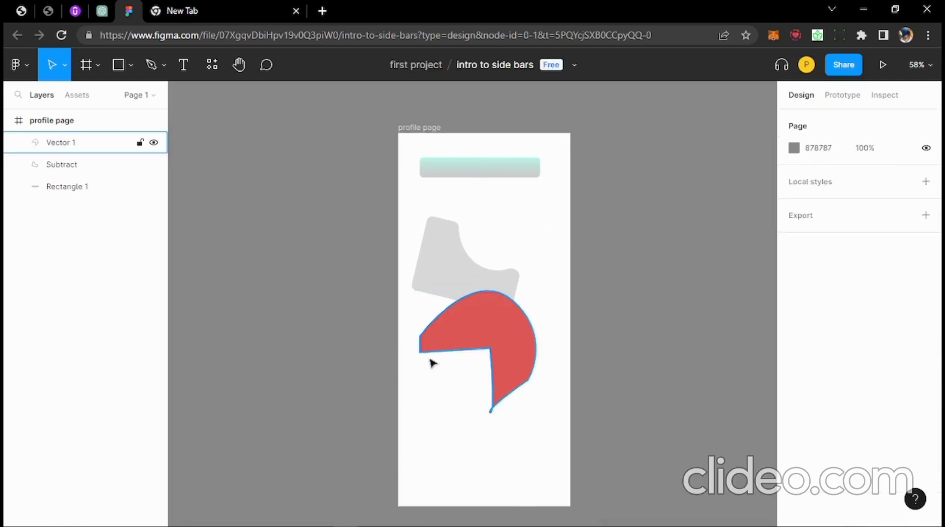
- Remove the black outline stroke from the red vector shape
{"action": "left_click", "coordinate": [515, 350]}
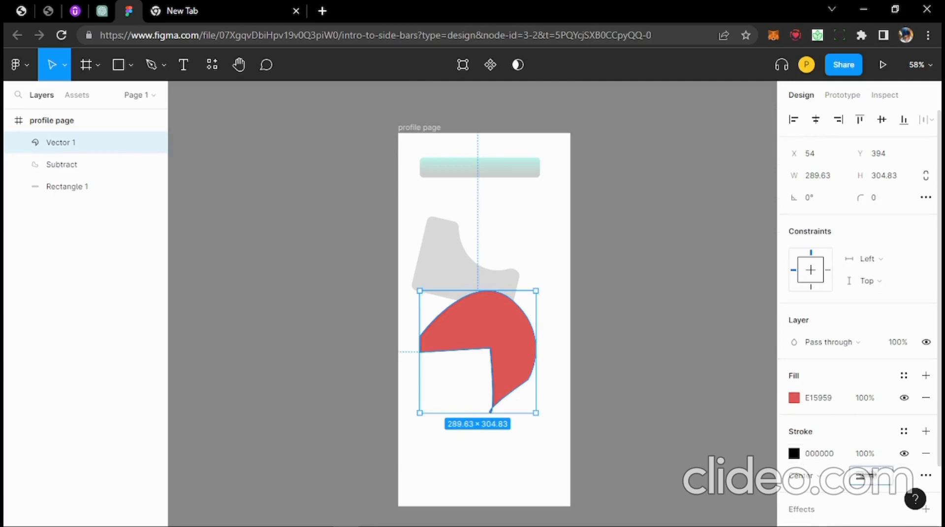
{"action": "left_click", "coordinate": [878, 481]}
{"action": "mouse_move", "coordinate": [864, 473]}
{"action": "left_mouse_down"}
{"action": "mouse_move", "coordinate": [892, 473]}
{"action": "mouse_move", "coordinate": [860, 473]}
{"action": "left_mouse_up"}
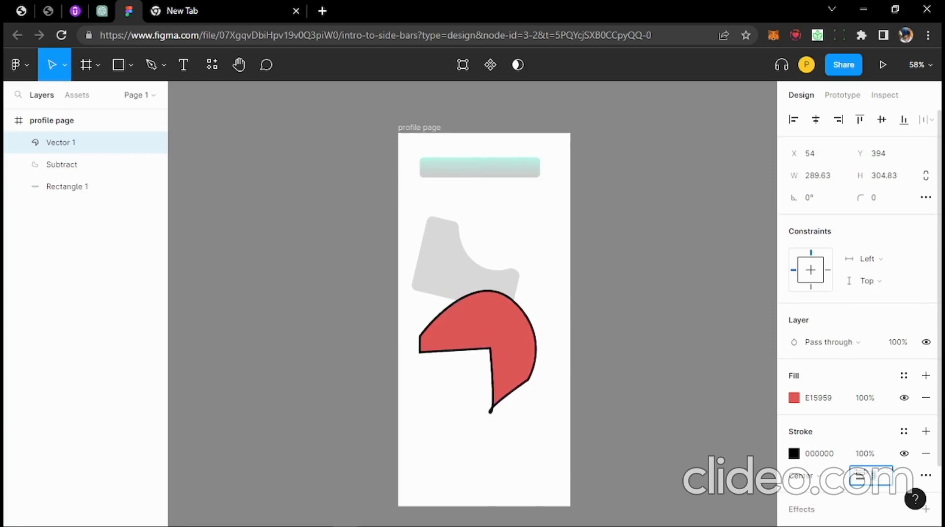
{"action": "left_click", "coordinate": [926, 454]}
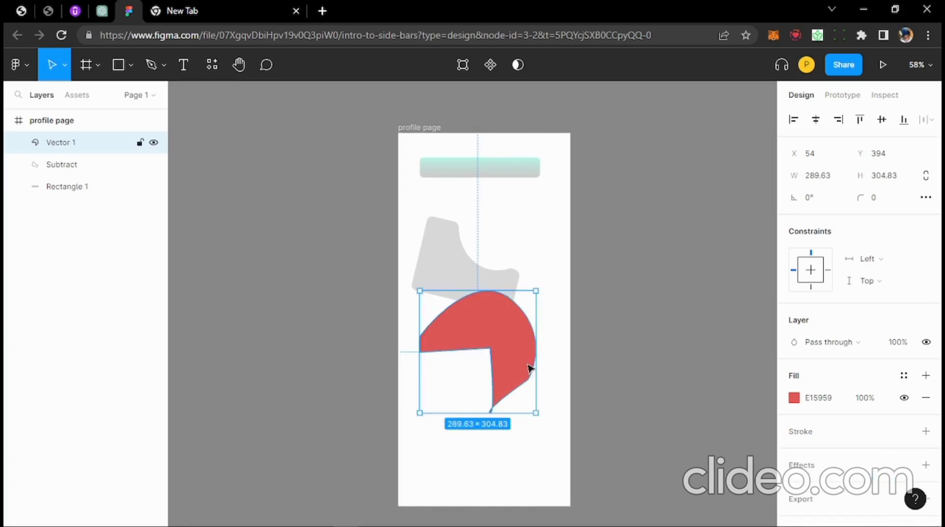
{"action": "scroll", "coordinate": [524, 358], "scroll_direction": "down", "scroll_amount": 1}
{"action": "scroll", "coordinate": [814, 465], "scroll_direction": "down", "scroll_amount": 1}
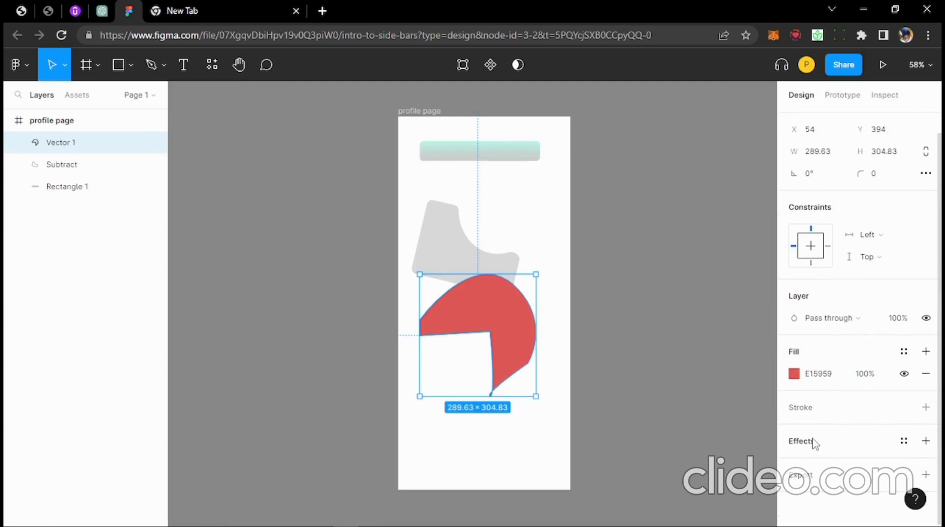
- Add a Layer blur effect of 200 to the red shape
{"action": "left_click", "coordinate": [811, 443]}
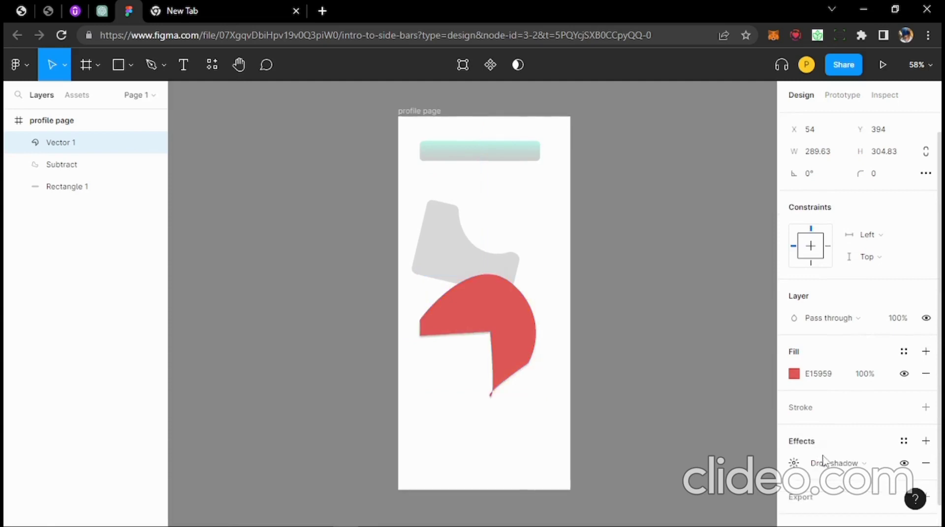
{"action": "scroll", "coordinate": [818, 459], "scroll_direction": "down", "scroll_amount": 1}
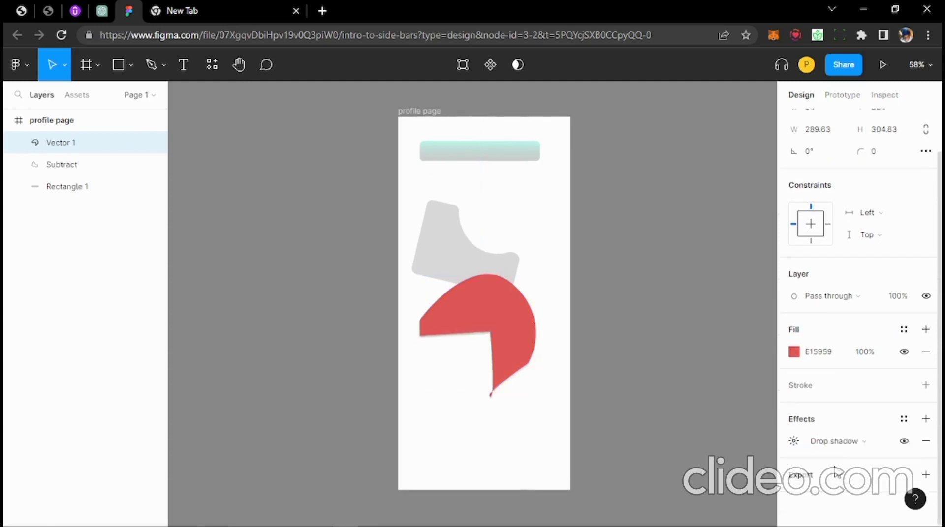
{"action": "left_click", "coordinate": [794, 441]}
{"action": "left_click", "coordinate": [832, 442]}
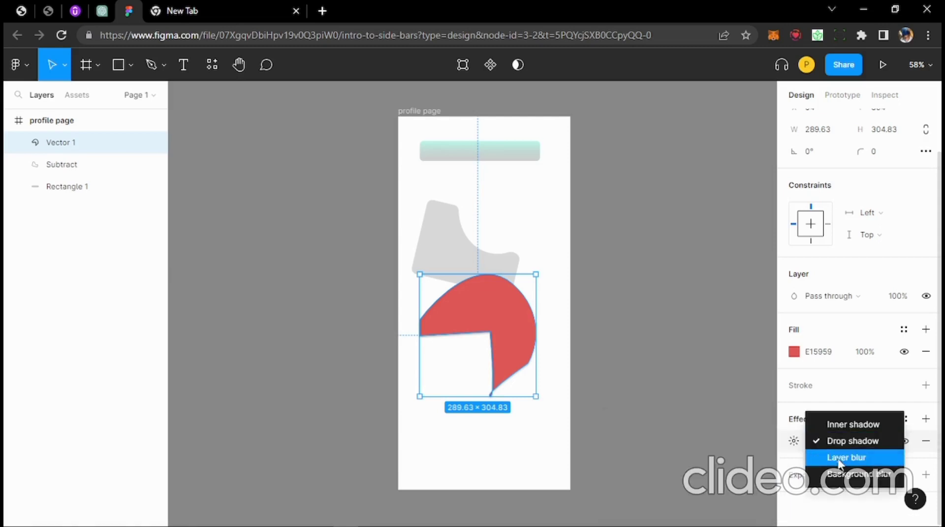
{"action": "left_click", "coordinate": [844, 457]}
{"action": "left_click", "coordinate": [794, 441]}
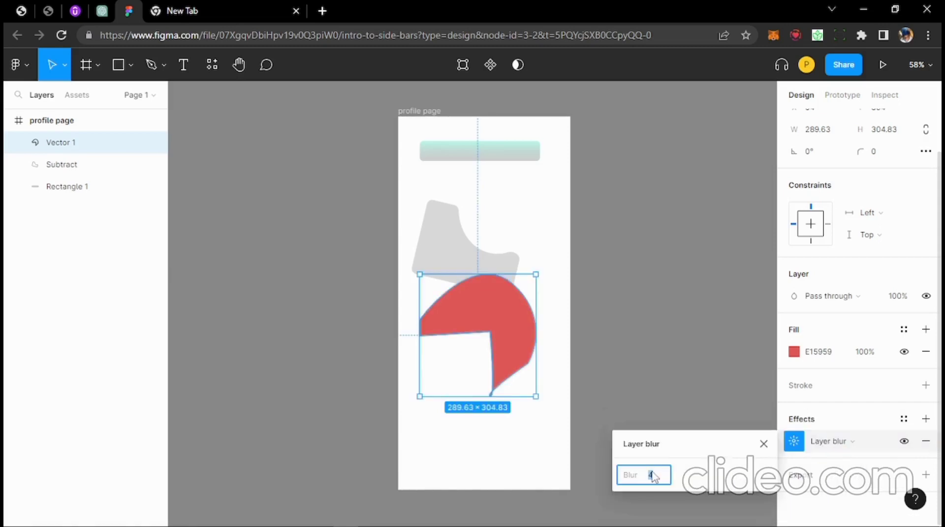
{"action": "type", "text": "200"}
{"action": "key", "text": "Return"}
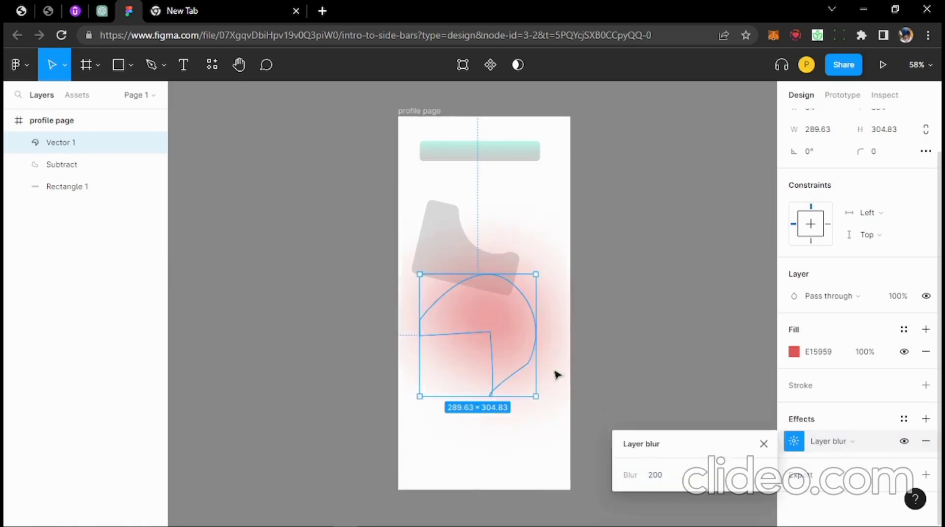
{"action": "left_click", "coordinate": [586, 344]}
- Move the red glow lower in the profile page frame
{"action": "left_click_drag", "start_coordinate": [509, 335], "coordinate": [506, 396]}
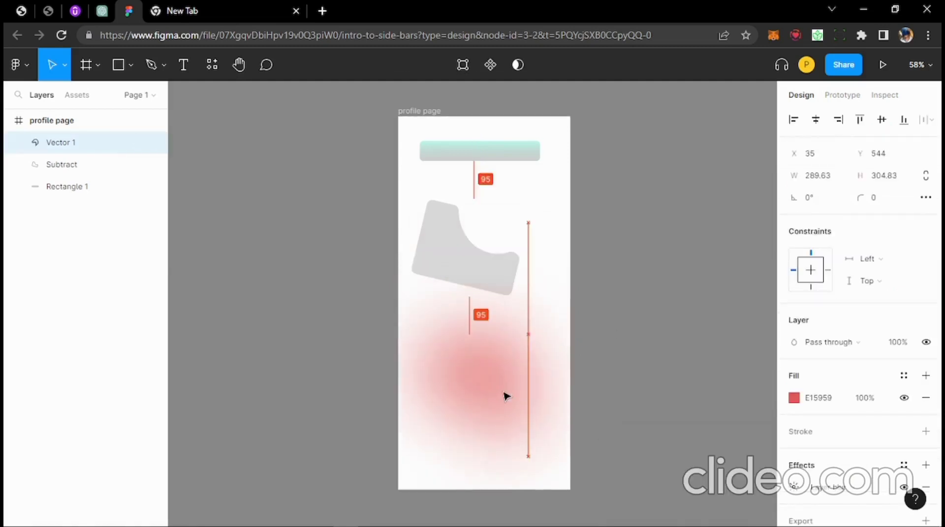
{"action": "left_click", "coordinate": [600, 386]}
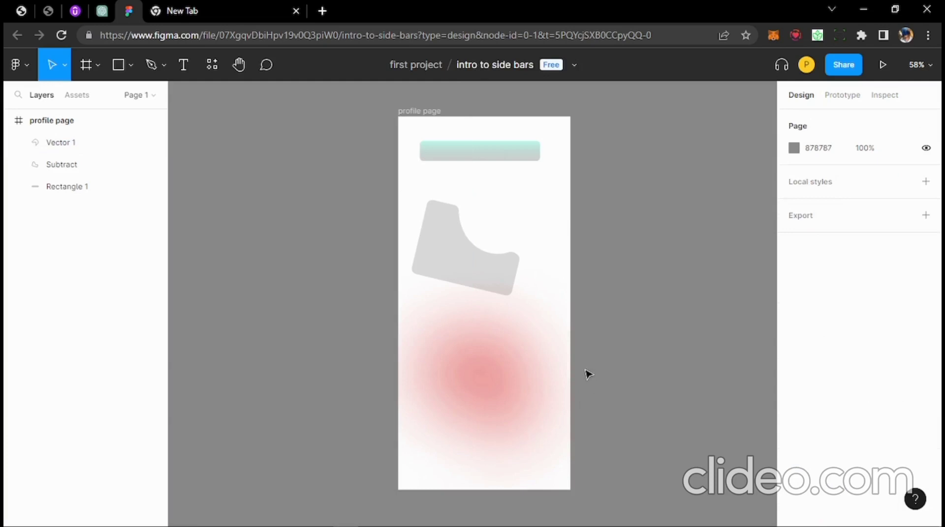
{"action": "left_click", "coordinate": [481, 376]}
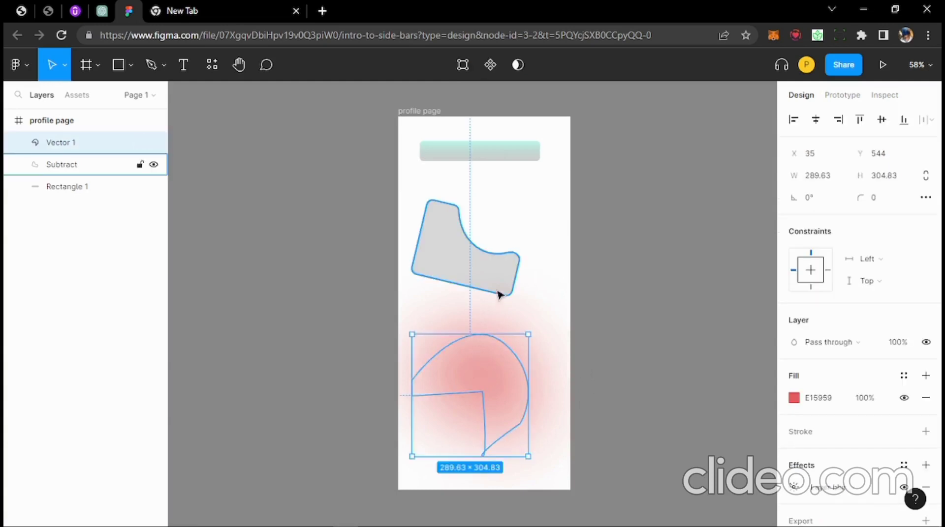
{"action": "left_click", "coordinate": [183, 65]}
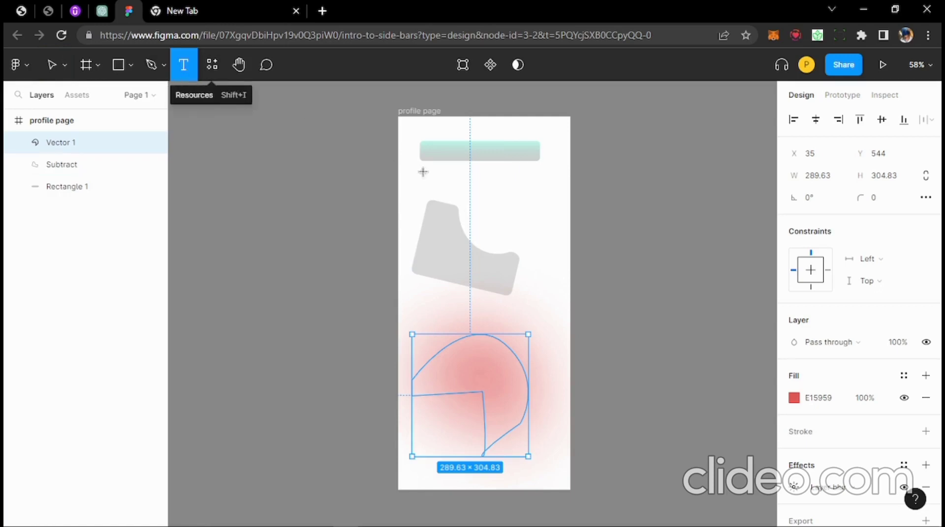
- Add a text layer reading 'FIRST THING TO DESIGN' just below the teal bar
{"action": "left_click", "coordinate": [472, 183]}
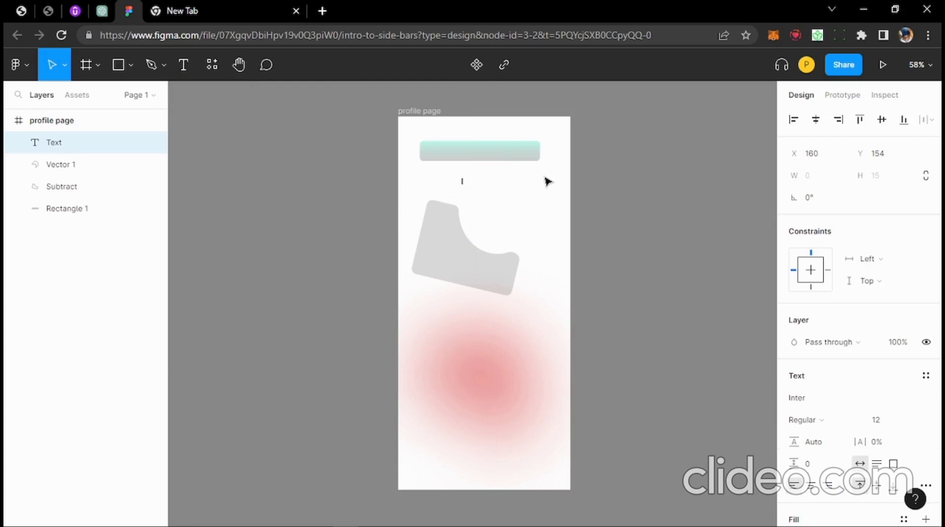
{"action": "type", "text": "FIRST THING TO D"}
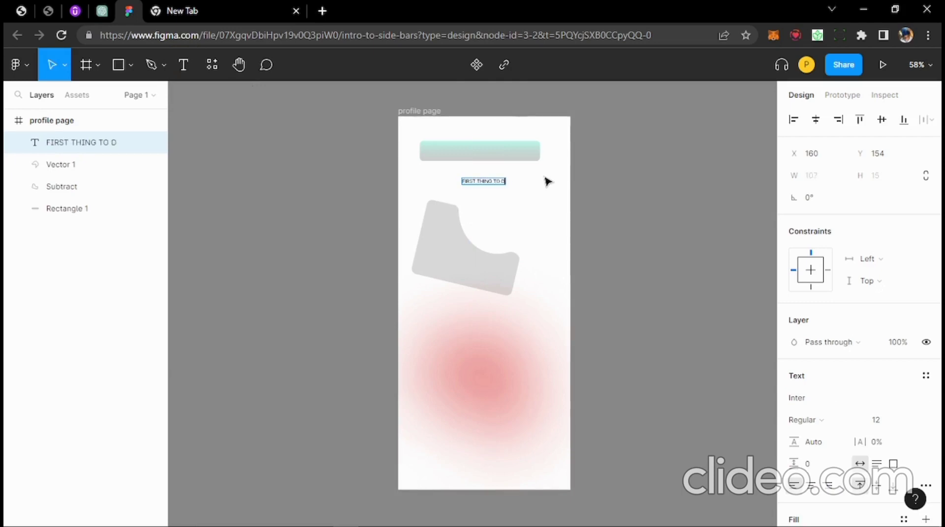
{"action": "type", "text": "ESIGN"}
{"action": "key", "text": "Escape"}
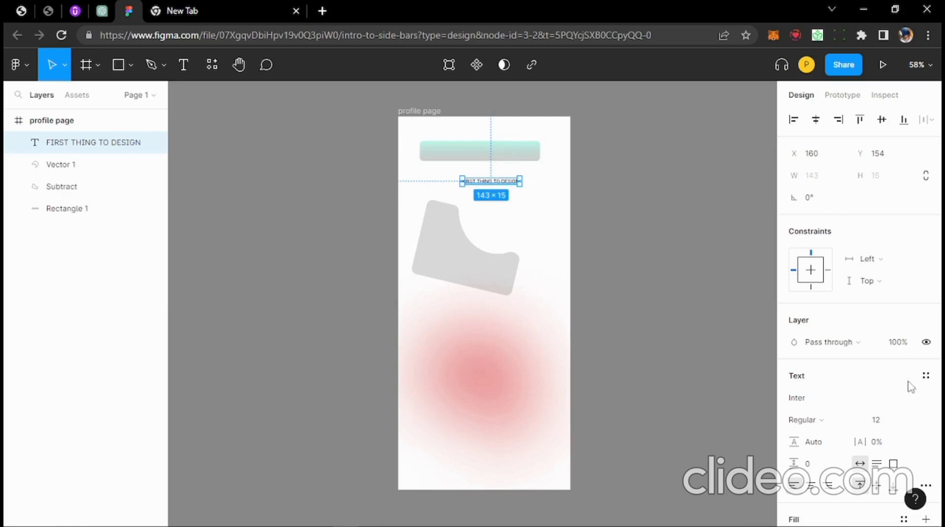
- Change the heading font to Irish Grover at size 60
{"action": "scroll", "coordinate": [911, 420], "scroll_direction": "down", "scroll_amount": 3}
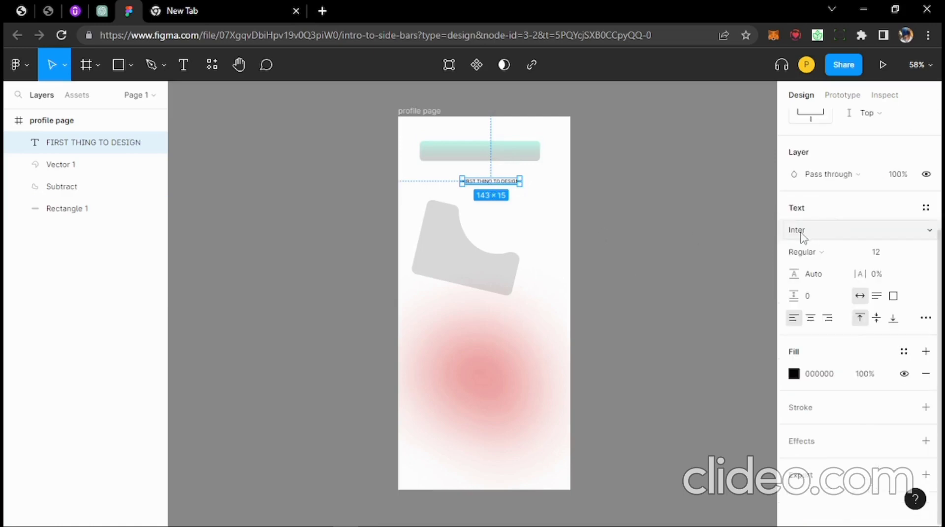
{"action": "left_click", "coordinate": [830, 237]}
{"action": "left_click", "coordinate": [929, 230]}
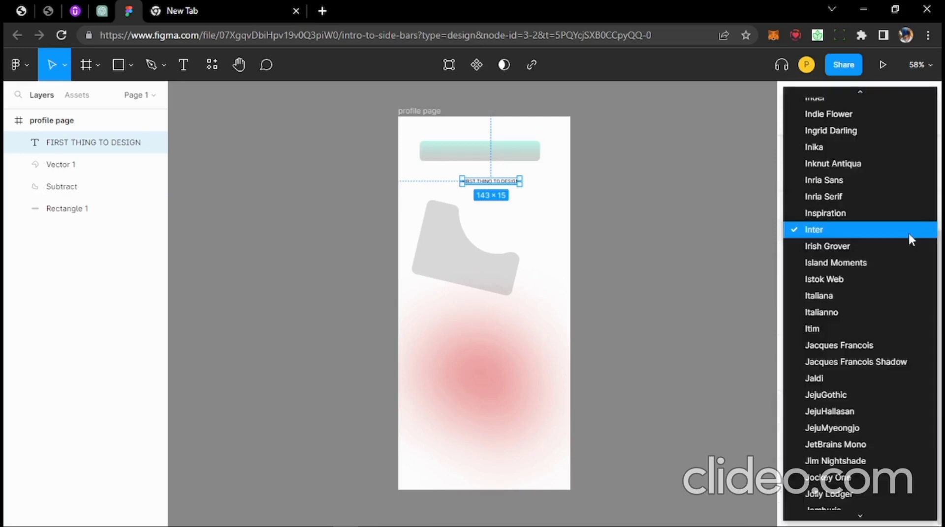
{"action": "left_click", "coordinate": [853, 247]}
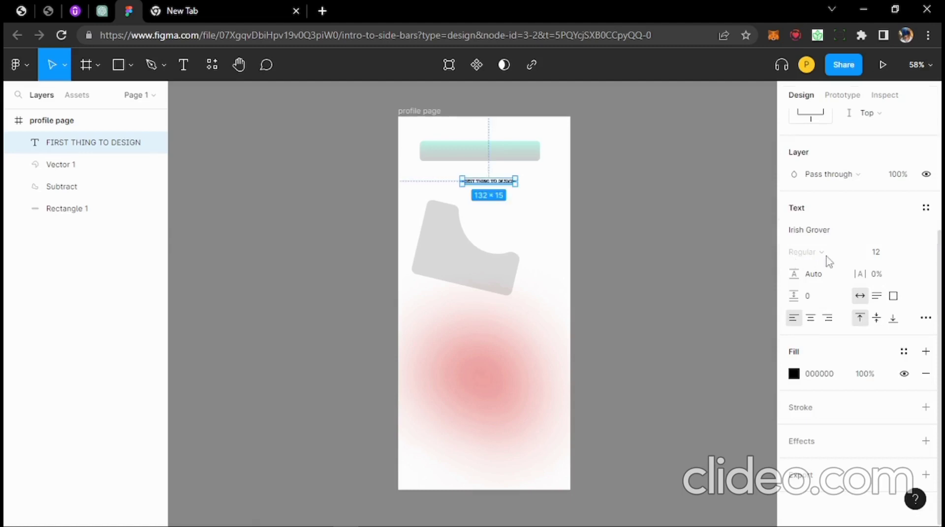
{"action": "left_click", "coordinate": [883, 258]}
{"action": "key", "text": "Return"}
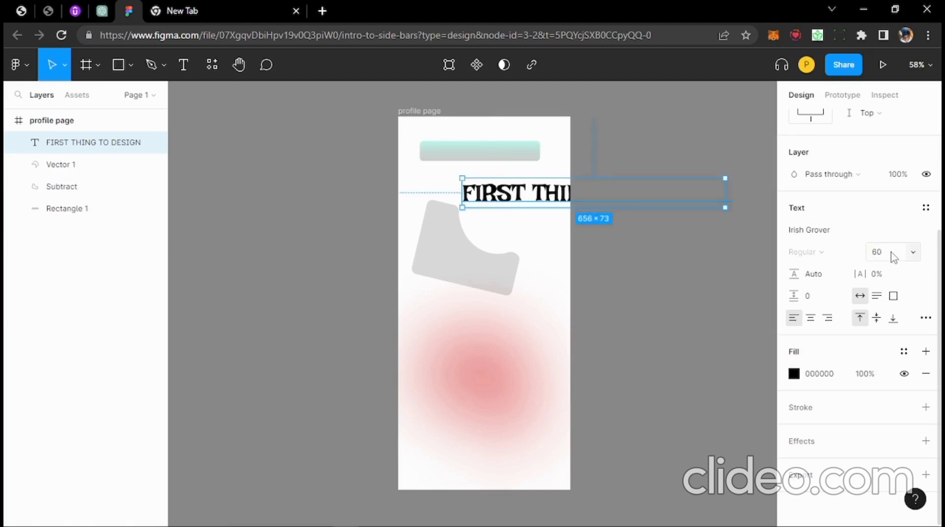
- Reduce the heading to size 27 and centre it below the teal bar
{"action": "left_click_drag", "start_coordinate": [551, 197], "coordinate": [503, 186]}
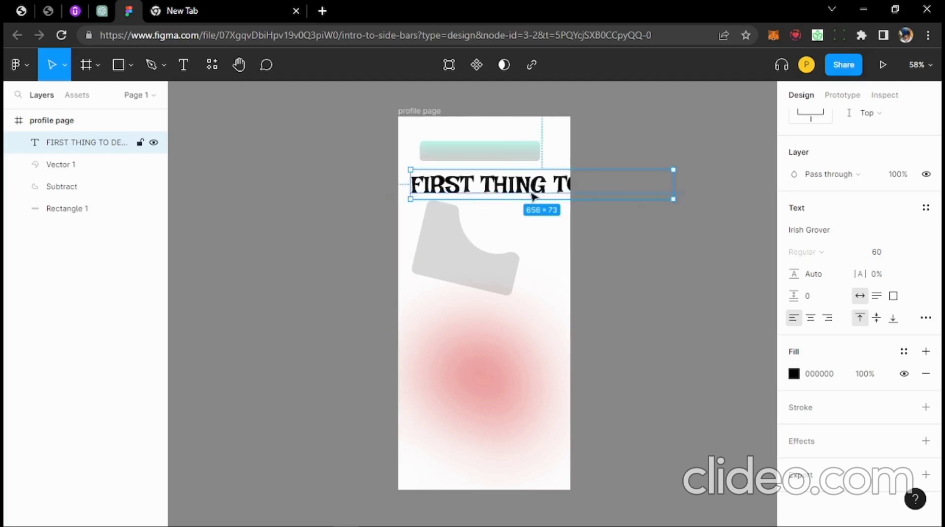
{"action": "left_click", "coordinate": [882, 258]}
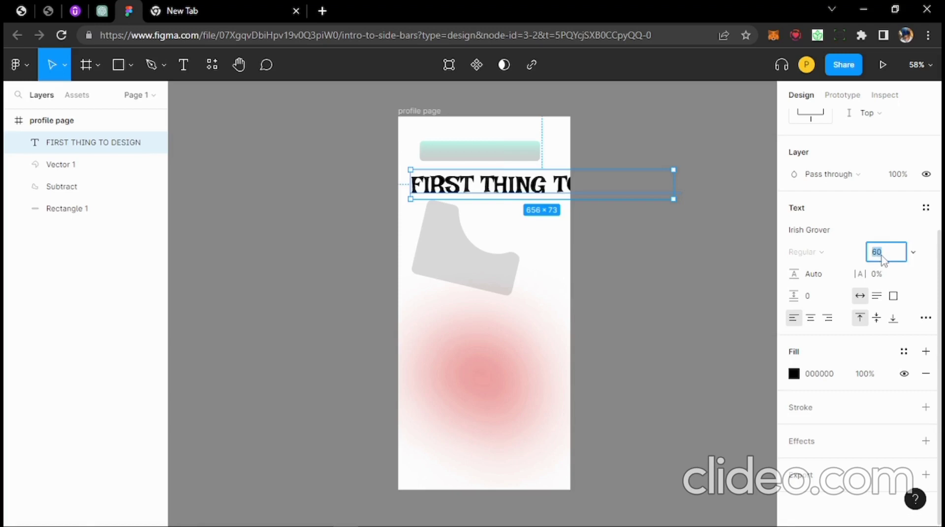
{"action": "type", "text": "27"}
{"action": "key", "text": "Return"}
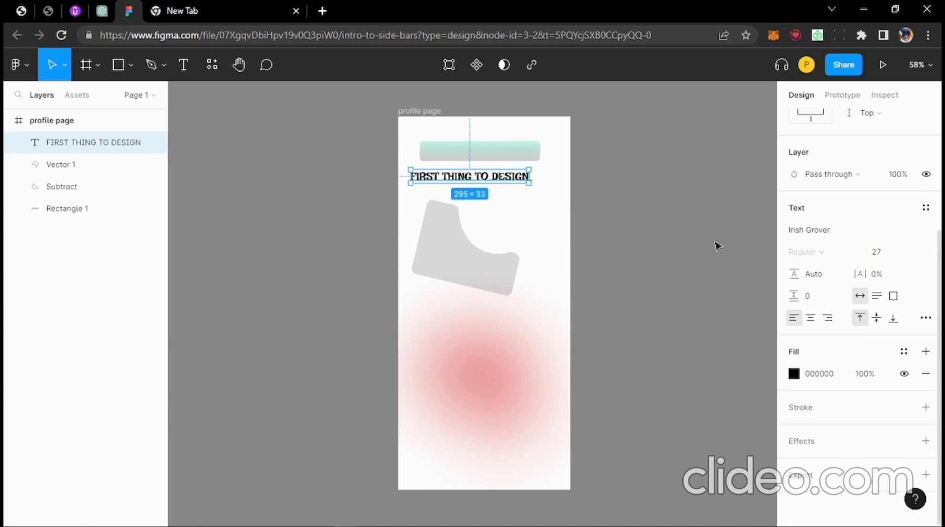
{"action": "left_click_drag", "start_coordinate": [505, 182], "coordinate": [512, 196]}
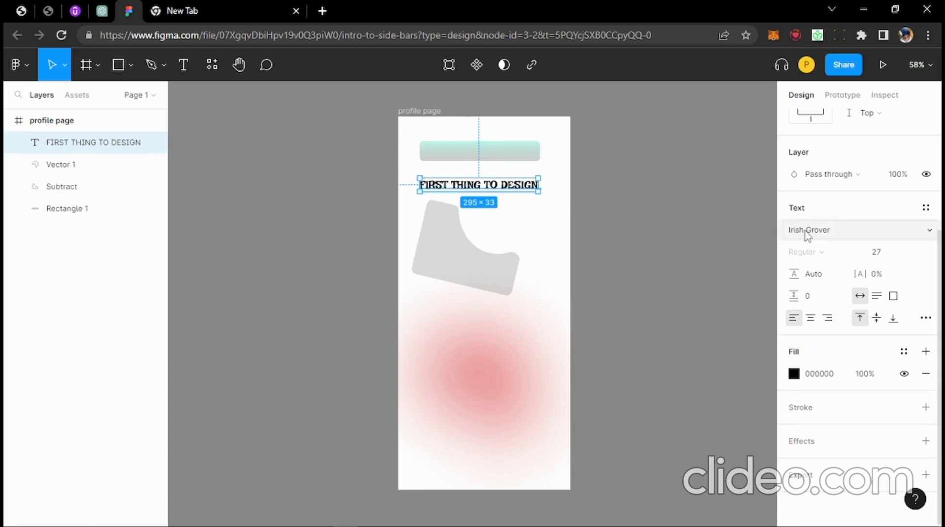
{"action": "left_click", "coordinate": [876, 252]}
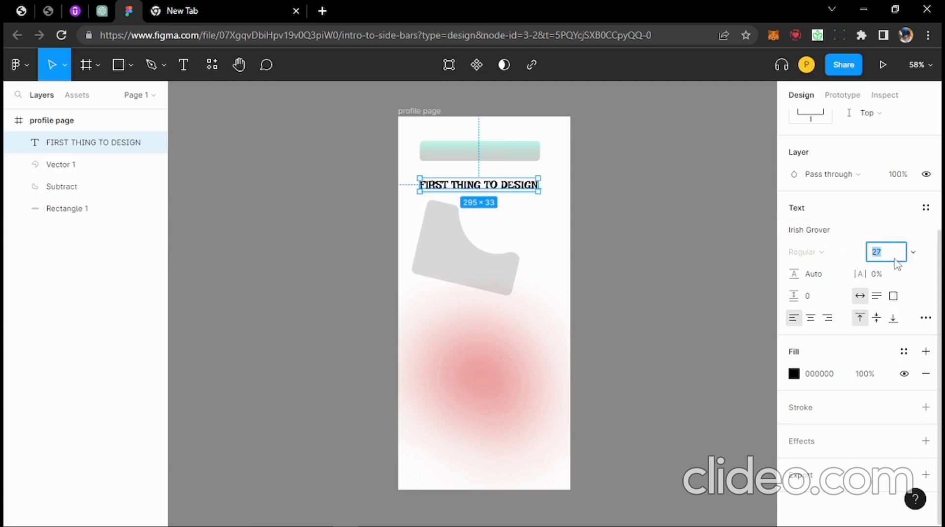
{"action": "left_click", "coordinate": [762, 280]}
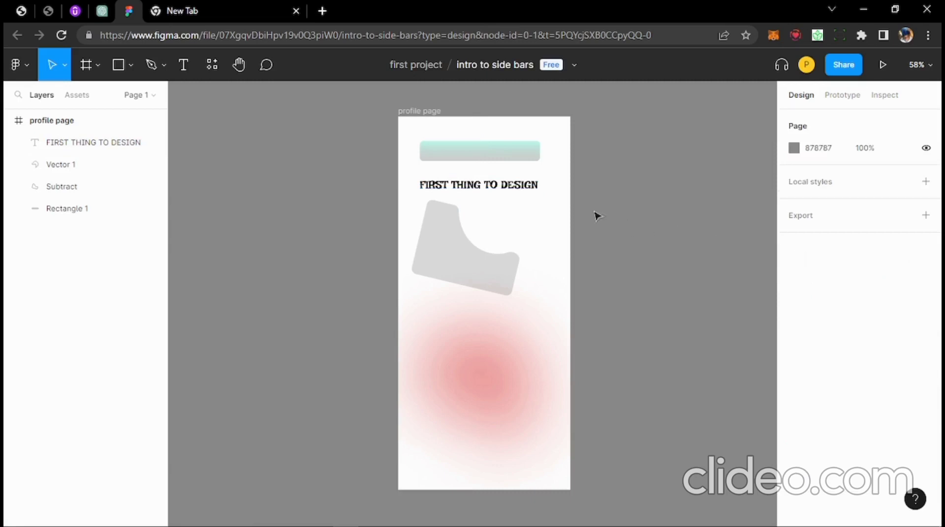
{"action": "left_click", "coordinate": [527, 188]}
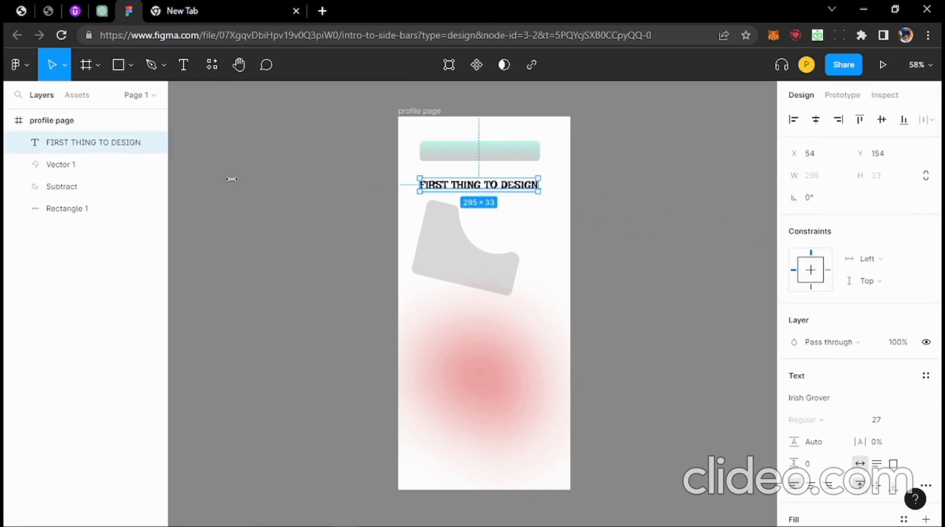
{"action": "left_click", "coordinate": [271, 137]}
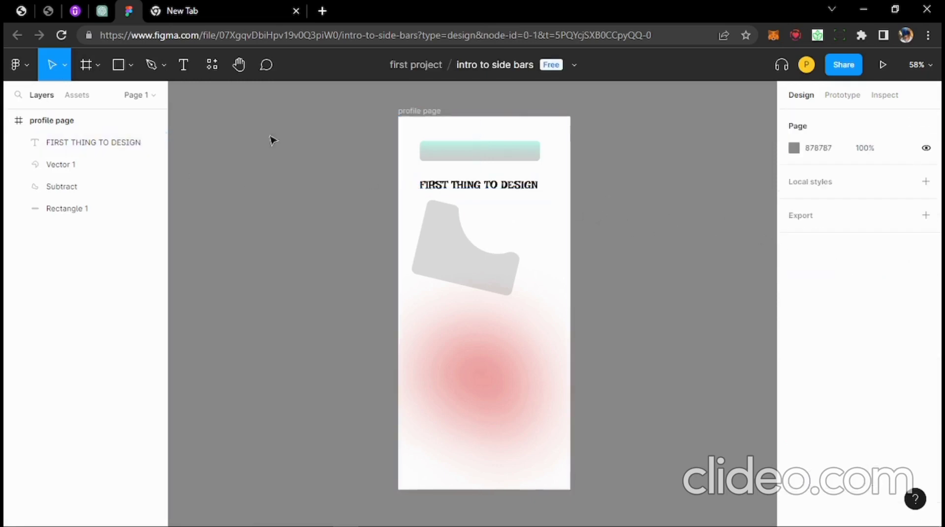
- Draw a text box over the red glow and type the paragraph text 'YOU CAN CA'
{"action": "left_click", "coordinate": [183, 63]}
{"action": "left_click_drag", "start_coordinate": [426, 296], "coordinate": [553, 381]}
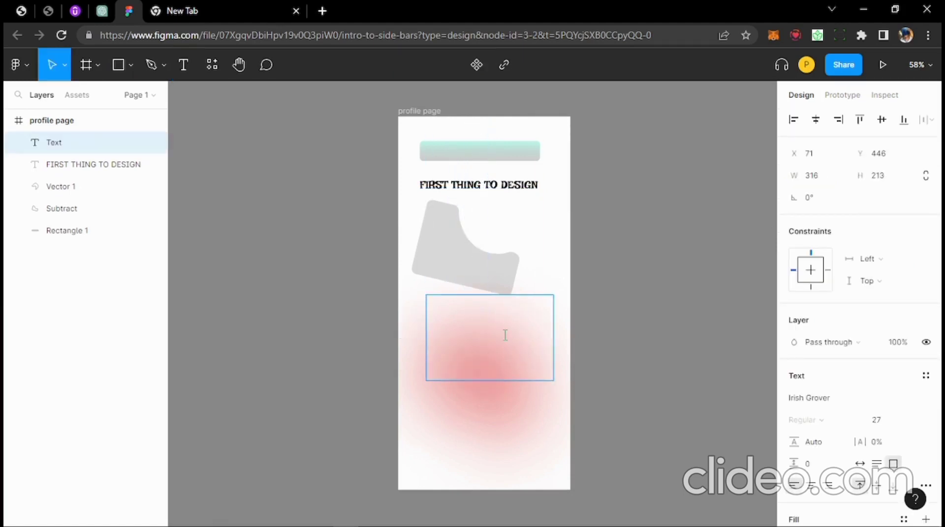
{"action": "type", "text": "YOU CAN CAN SEE THIS IS A PARAGRAPH. NOT JUST A TITLE BUT A BODY COPY"}
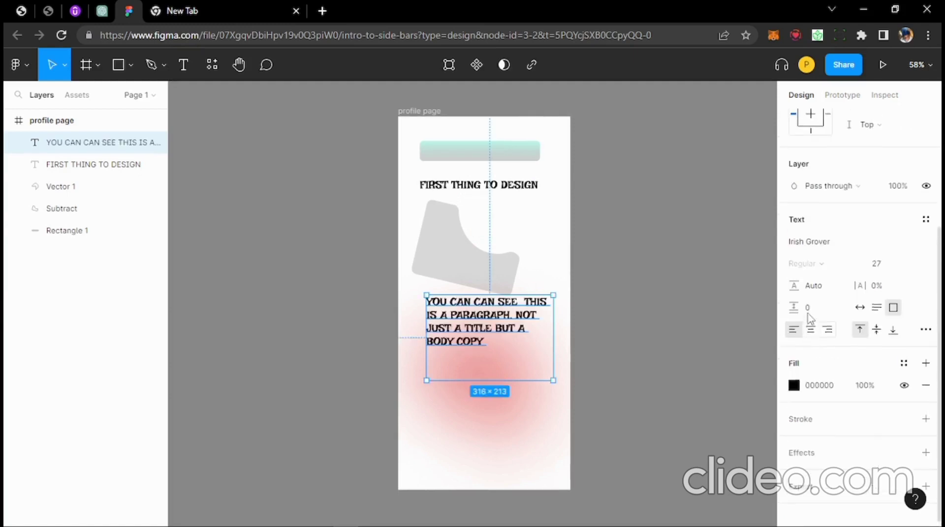
{"action": "scroll", "coordinate": [807, 314], "scroll_direction": "up", "scroll_amount": 1}
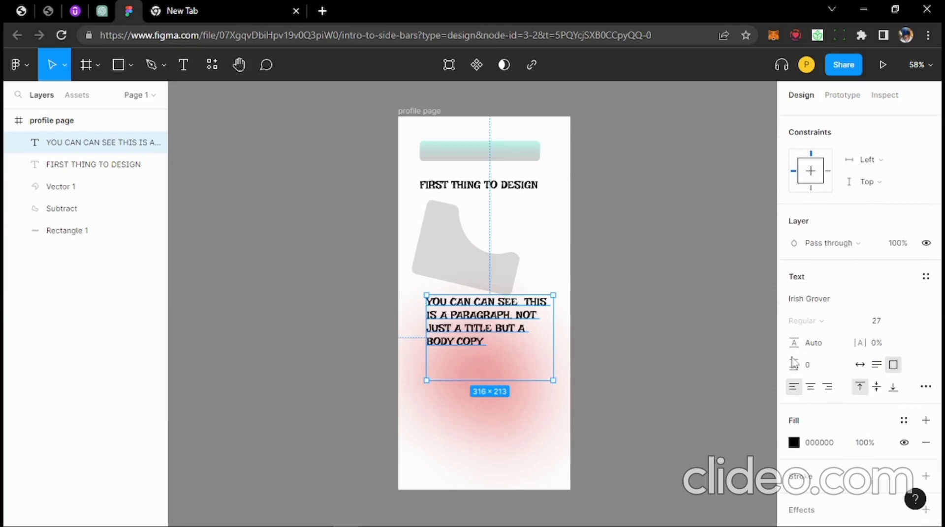
{"action": "scroll", "coordinate": [793, 365], "scroll_direction": "down", "scroll_amount": 1}
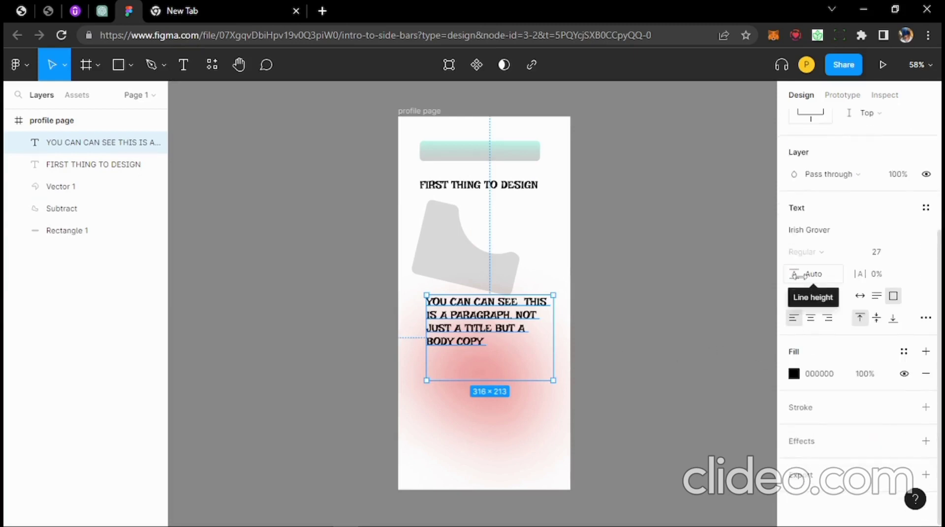
- Give the paragraph 17% letter spacing and 19 paragraph spacing, and right-align it
{"action": "mouse_move", "coordinate": [793, 274]}
{"action": "left_mouse_down"}
{"action": "mouse_move", "coordinate": [877, 275]}
{"action": "mouse_move", "coordinate": [755, 283]}
{"action": "mouse_move", "coordinate": [831, 263]}
{"action": "mouse_move", "coordinate": [797, 275]}
{"action": "left_mouse_up"}
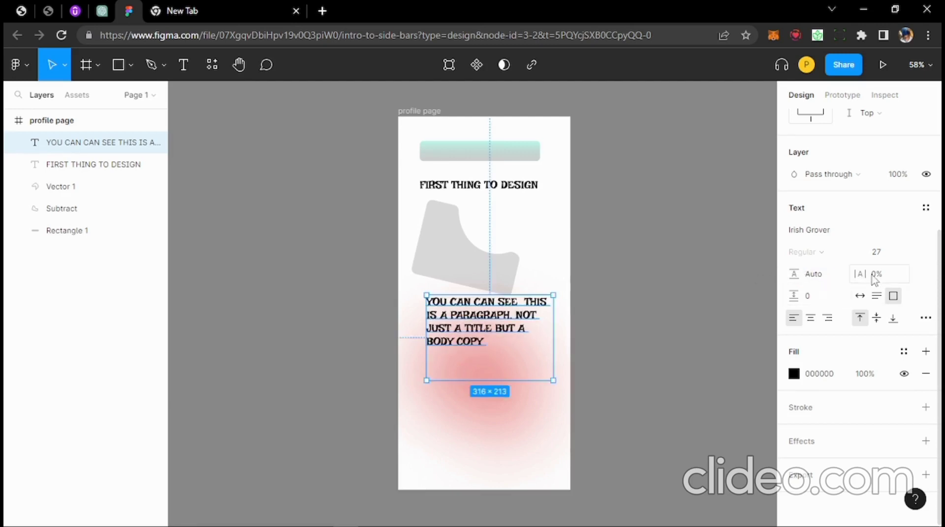
{"action": "left_click_drag", "start_coordinate": [862, 275], "coordinate": [887, 279]}
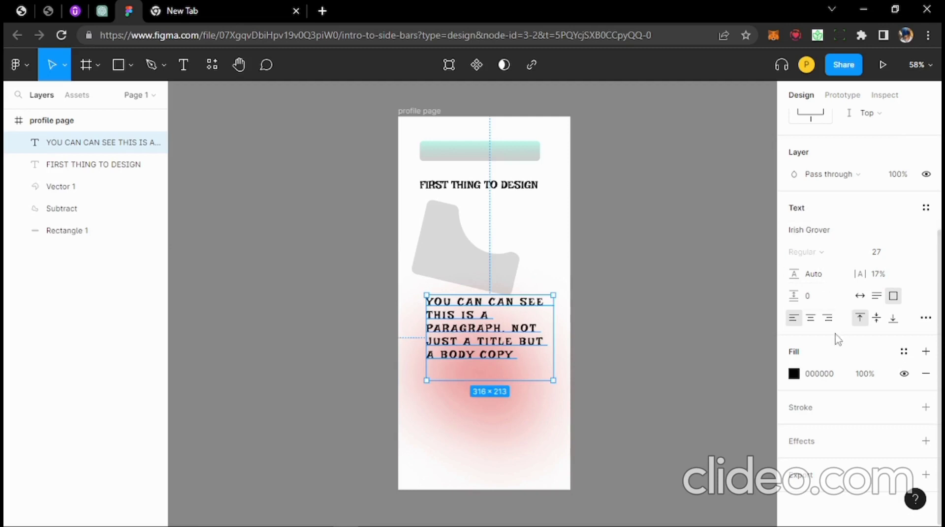
{"action": "left_click_drag", "start_coordinate": [808, 307], "coordinate": [817, 324]}
{"action": "left_click", "coordinate": [810, 319]}
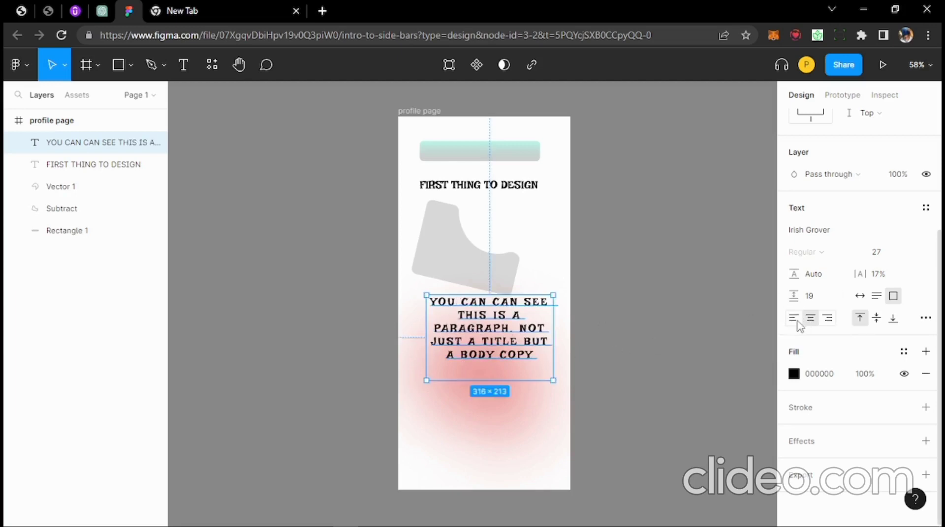
{"action": "left_click", "coordinate": [793, 319]}
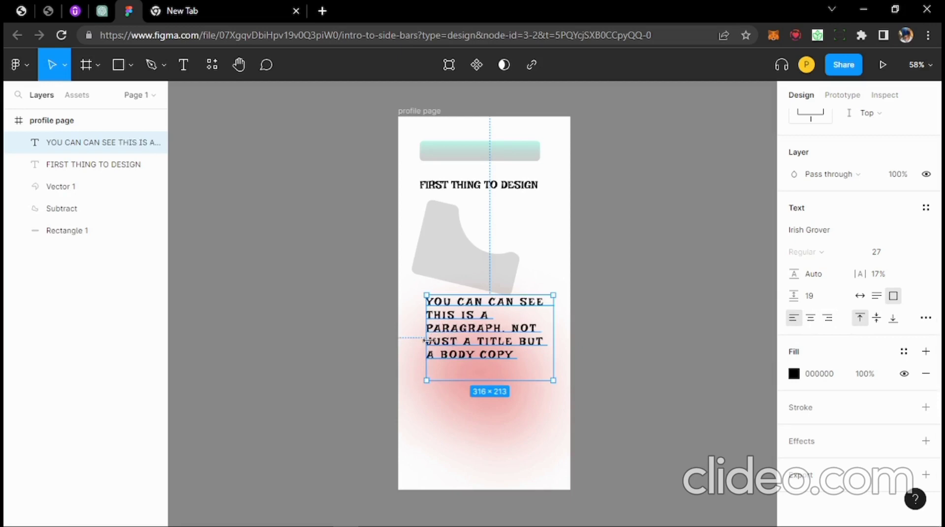
{"action": "left_click", "coordinate": [810, 319]}
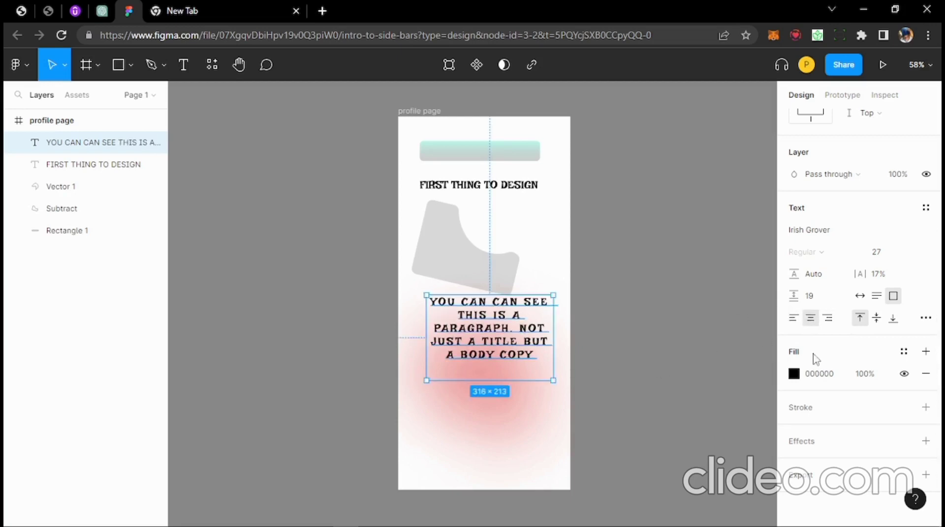
{"action": "left_click", "coordinate": [828, 318]}
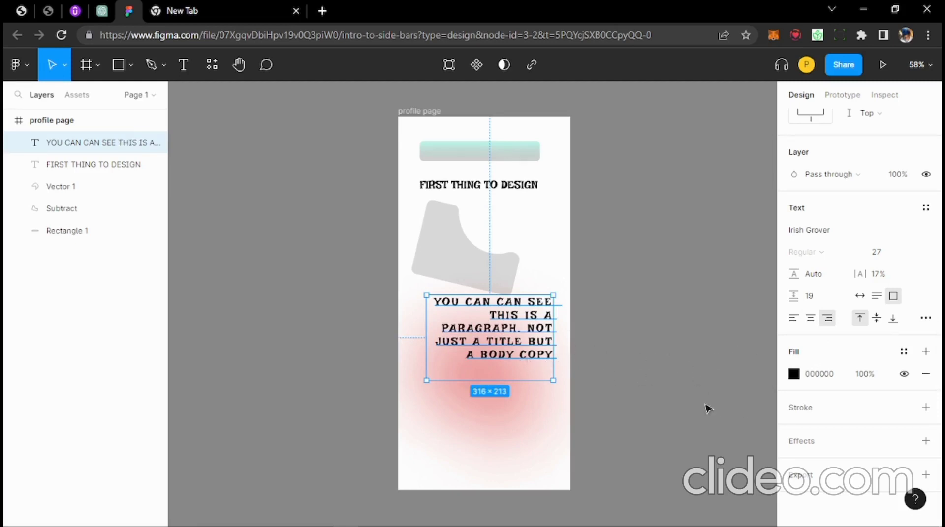
{"action": "scroll", "coordinate": [738, 394], "scroll_direction": "down", "scroll_amount": 1}
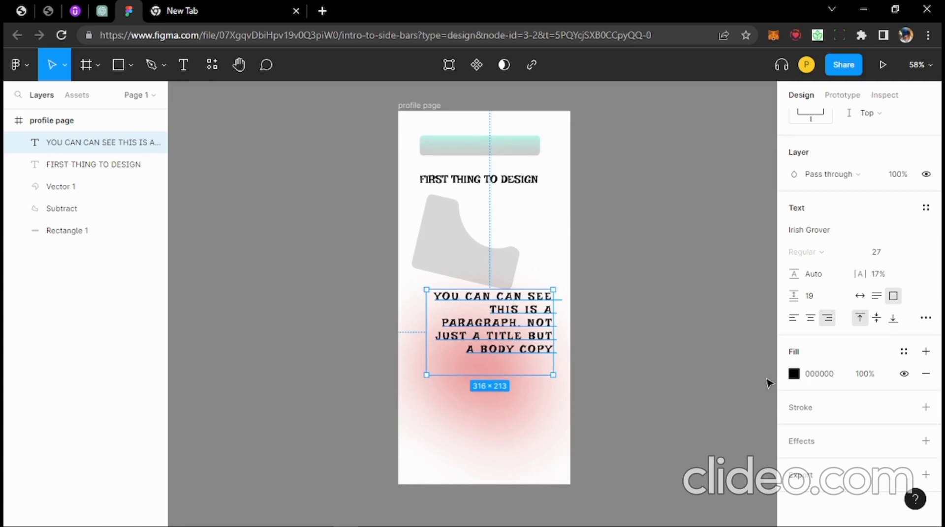
{"action": "left_click", "coordinate": [793, 375]}
- Colour the paragraph text dark red 980505
{"action": "left_click_drag", "start_coordinate": [695, 325], "coordinate": [766, 300]}
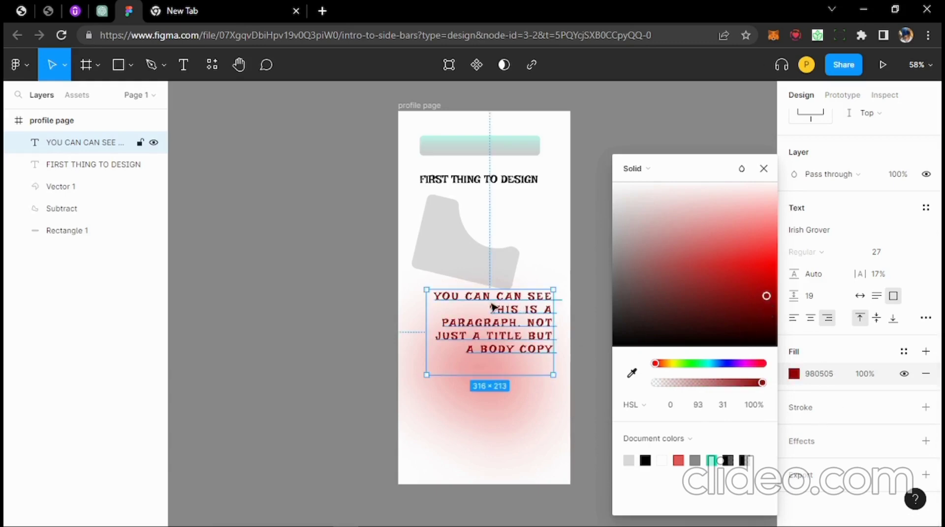
{"action": "left_click", "coordinate": [586, 304]}
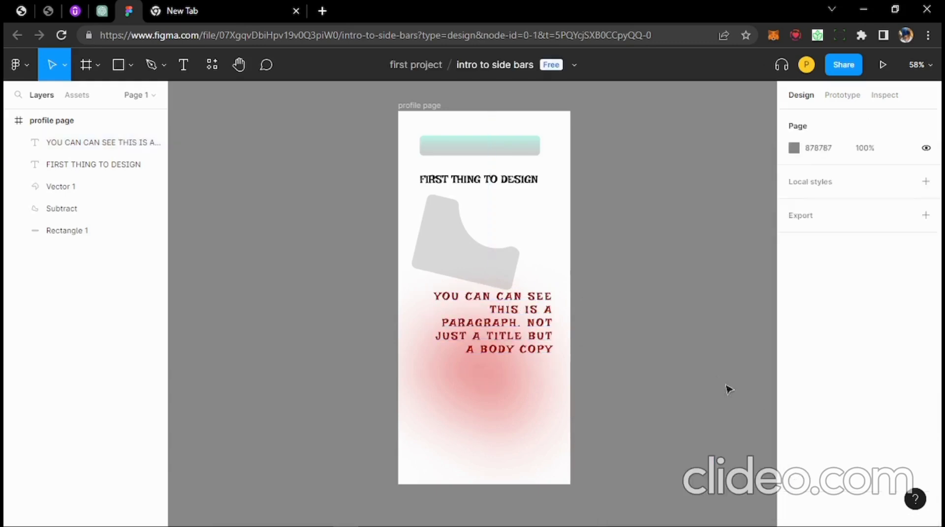
{"action": "left_click", "coordinate": [465, 340]}
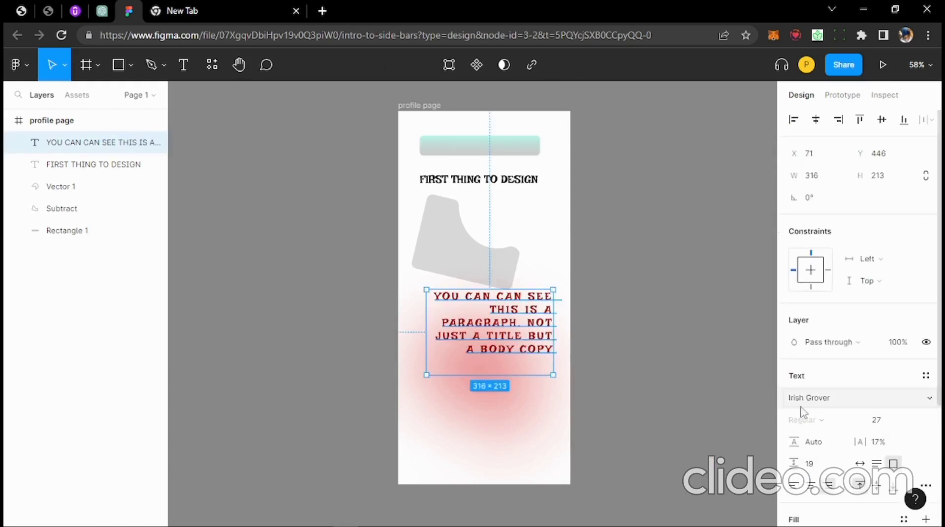
- Add a drop shadow effect to the paragraph, leaving its text without a stroke
{"action": "scroll", "coordinate": [808, 415], "scroll_direction": "down", "scroll_amount": 3}
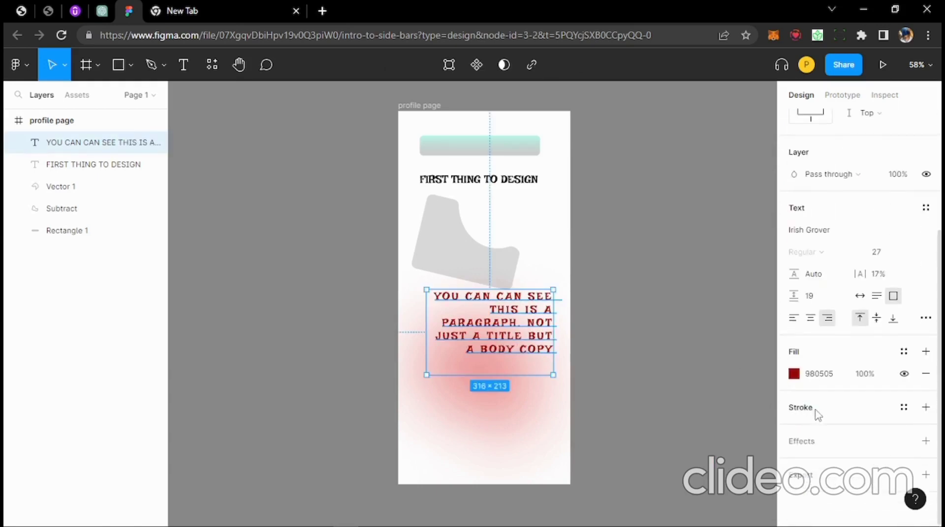
{"action": "left_click", "coordinate": [925, 407]}
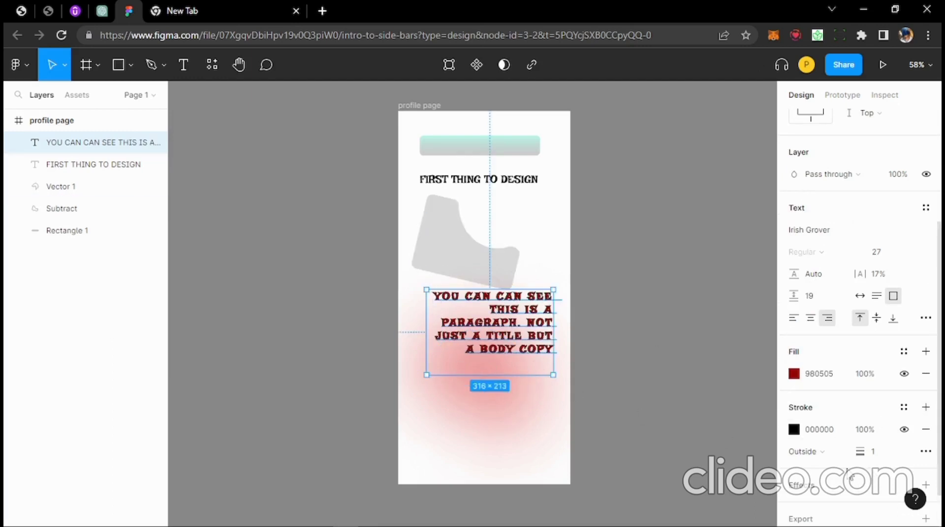
{"action": "scroll", "coordinate": [893, 433], "scroll_direction": "down", "scroll_amount": 1}
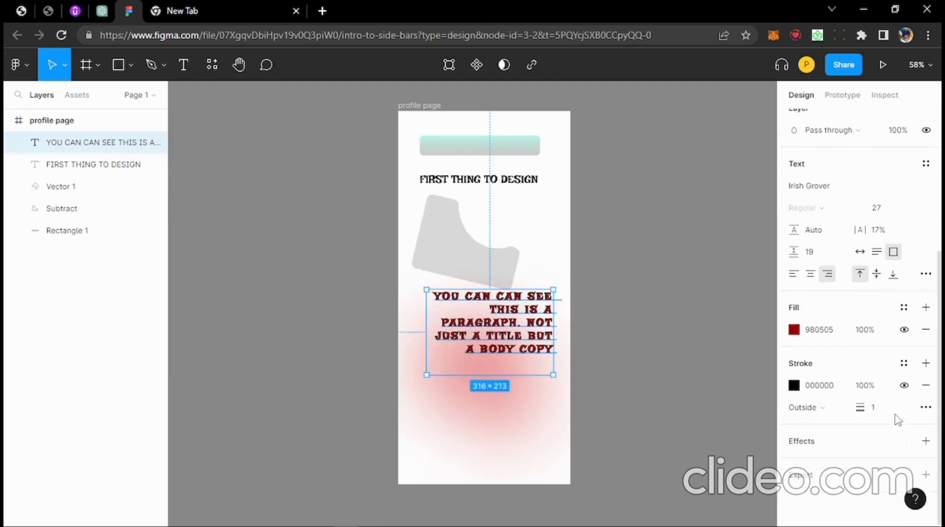
{"action": "left_click", "coordinate": [927, 386]}
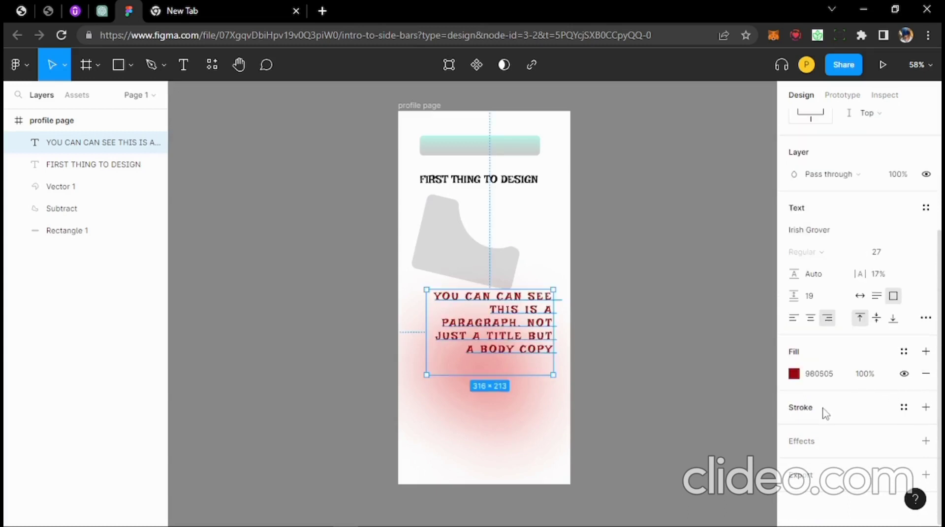
{"action": "left_click", "coordinate": [818, 443]}
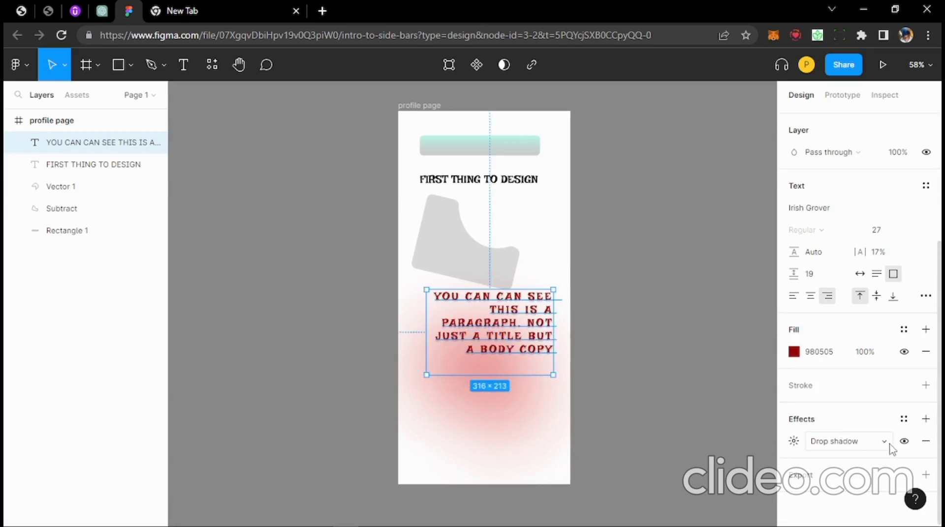
- Set the paragraph's drop shadow to blur 3 with 60% opacity
{"action": "left_click", "coordinate": [794, 442]}
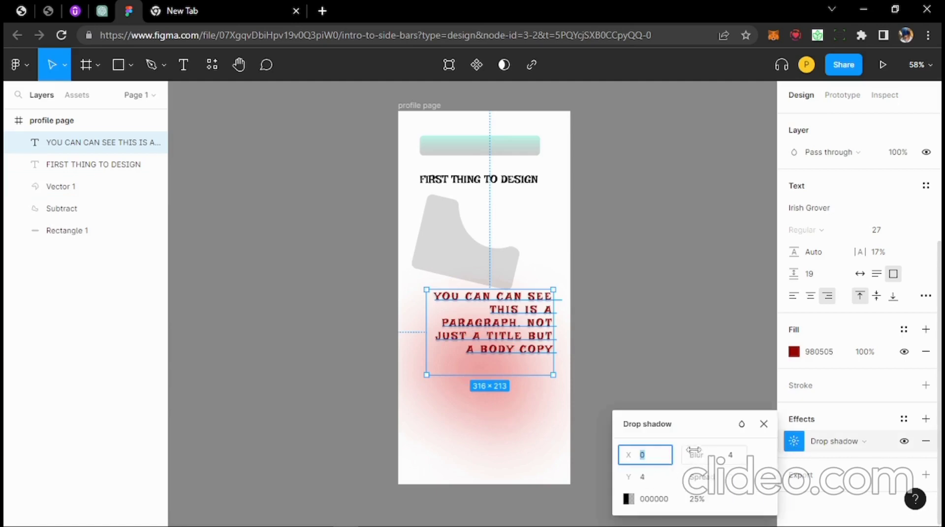
{"action": "left_click_drag", "start_coordinate": [692, 461], "coordinate": [691, 463]}
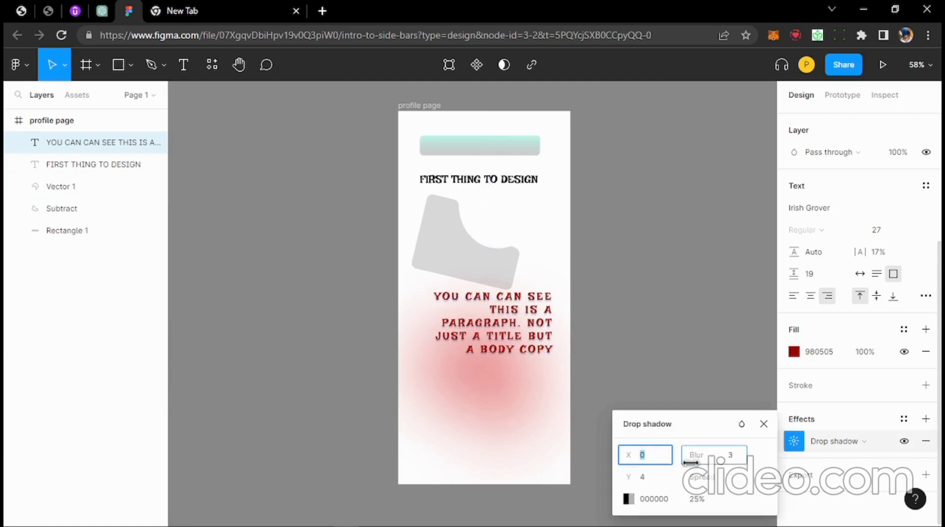
{"action": "left_click", "coordinate": [704, 499]}
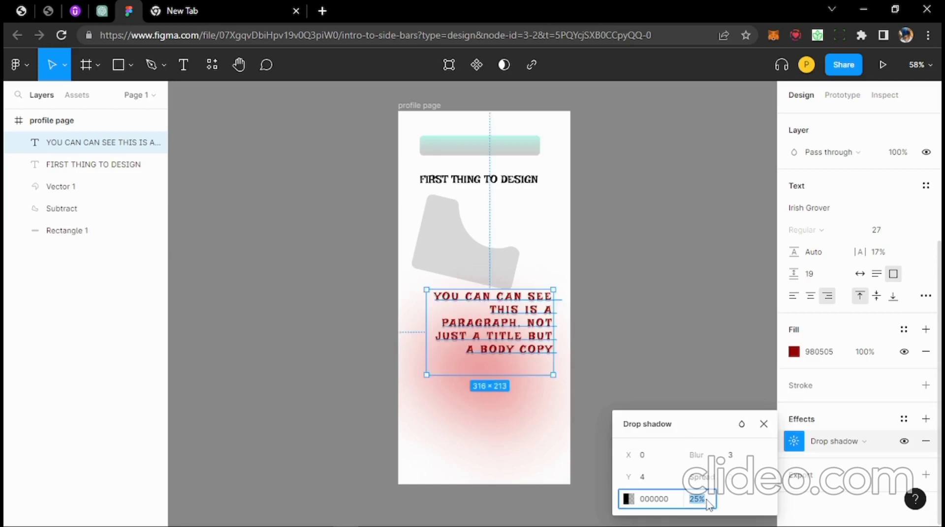
{"action": "type", "text": "60"}
{"action": "key", "text": "Return"}
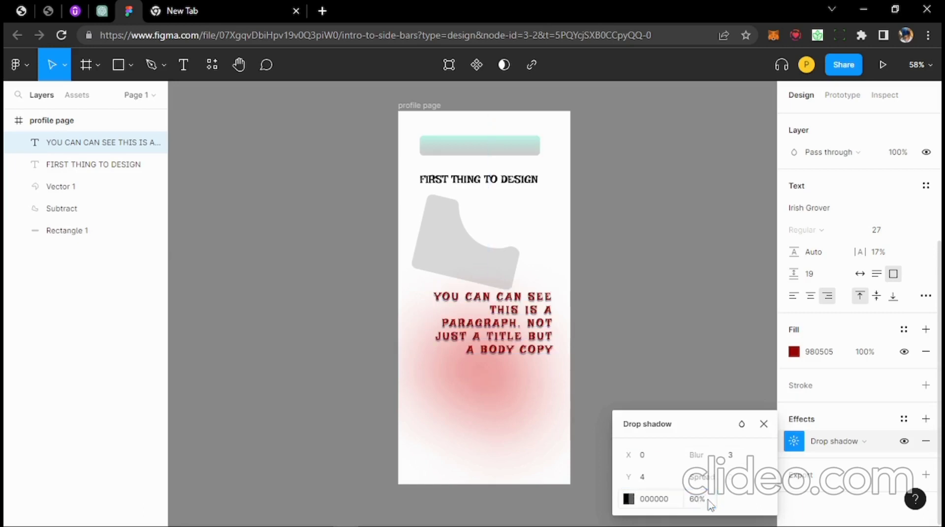
{"action": "left_click", "coordinate": [581, 270]}
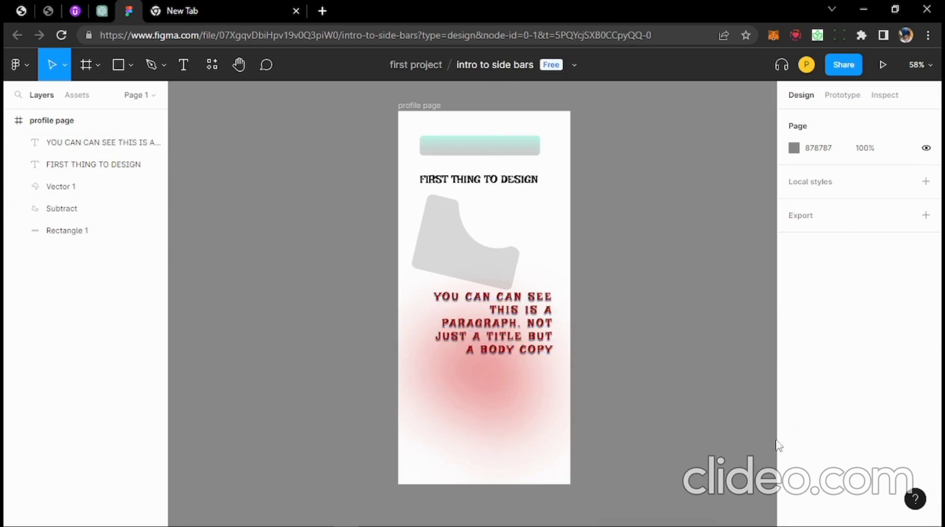
{"action": "left_click", "coordinate": [524, 331]}
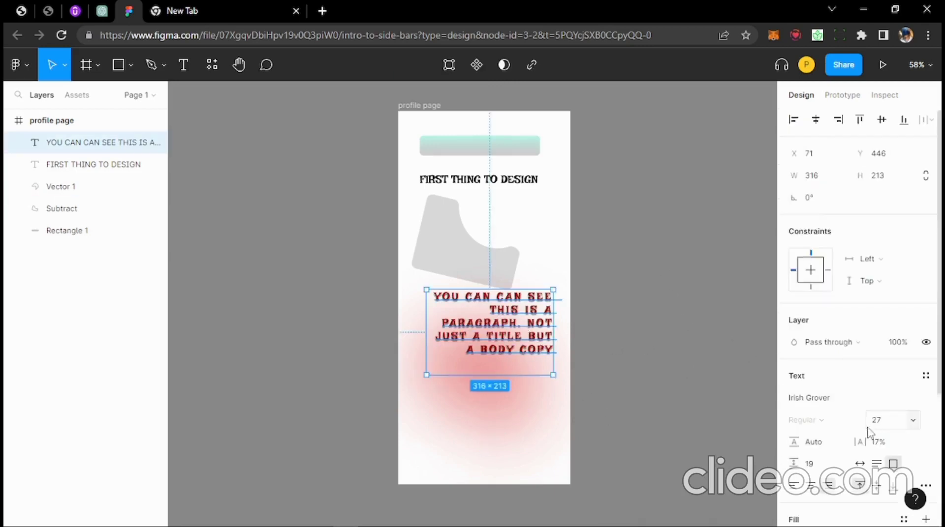
{"action": "scroll", "coordinate": [871, 418], "scroll_direction": "down", "scroll_amount": 4}
{"action": "scroll", "coordinate": [744, 302], "scroll_direction": "up", "scroll_amount": 5}
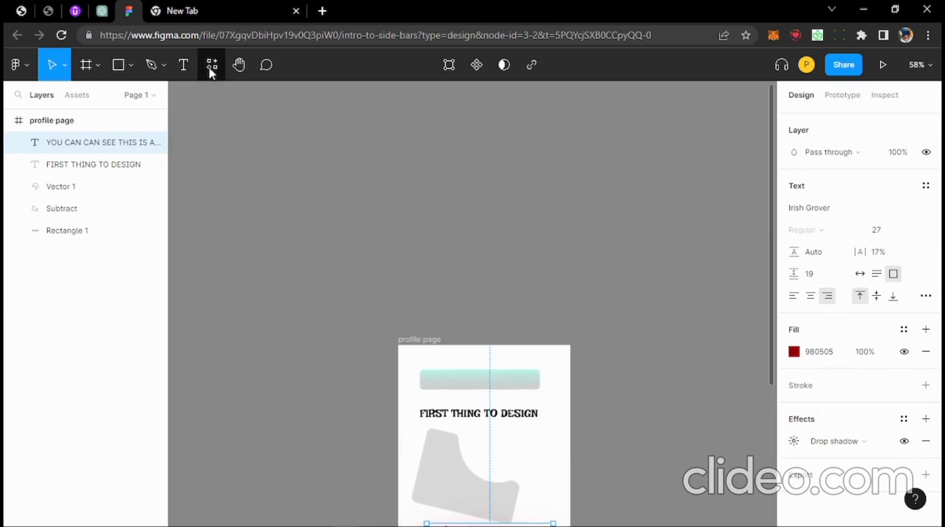
- Pan and zoom the canvas to show the profile page frame close up at 93%
{"action": "left_click", "coordinate": [241, 66]}
{"action": "left_click_drag", "start_coordinate": [411, 263], "coordinate": [328, 112]}
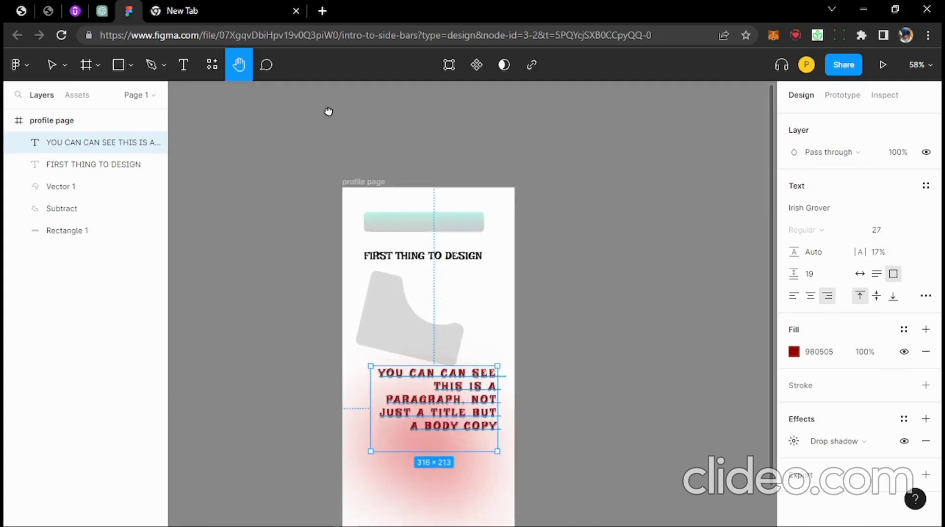
{"action": "scroll", "coordinate": [358, 268], "scroll_direction": "down", "scroll_amount": 10}
{"action": "scroll", "coordinate": [358, 269], "scroll_direction": "right", "scroll_amount": 8}
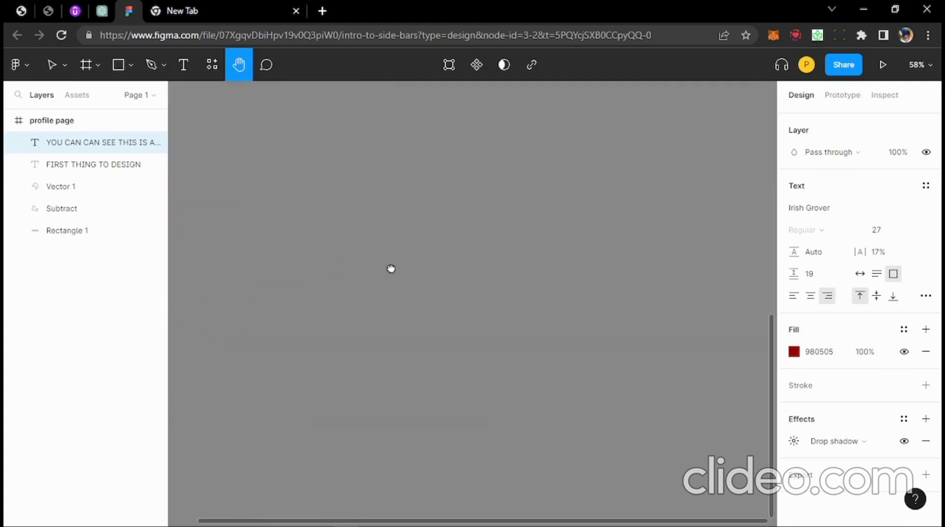
{"action": "left_click_drag", "start_coordinate": [391, 268], "coordinate": [430, 251]}
{"action": "left_click_drag", "start_coordinate": [298, 218], "coordinate": [610, 453]}
{"action": "left_click_drag", "start_coordinate": [325, 266], "coordinate": [526, 438]}
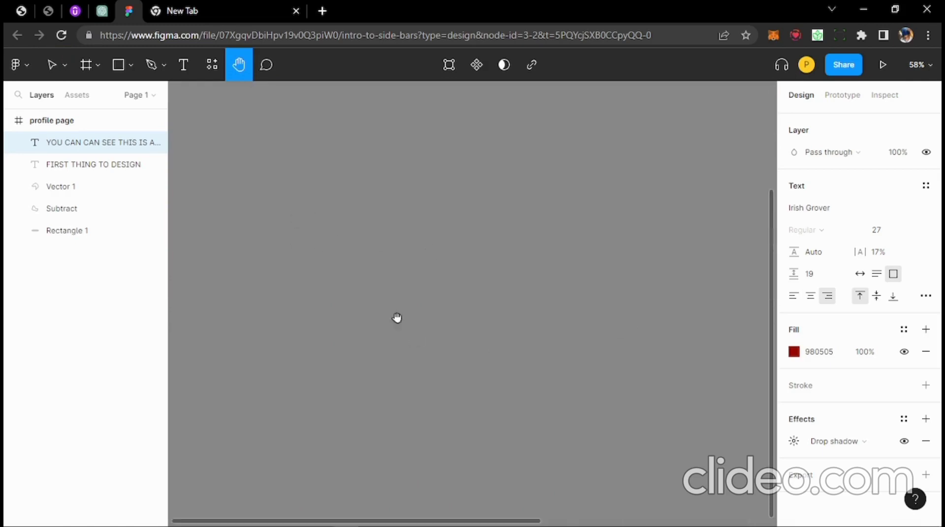
{"action": "left_click_drag", "start_coordinate": [320, 236], "coordinate": [583, 287]}
{"action": "left_click_drag", "start_coordinate": [354, 232], "coordinate": [458, 263]}
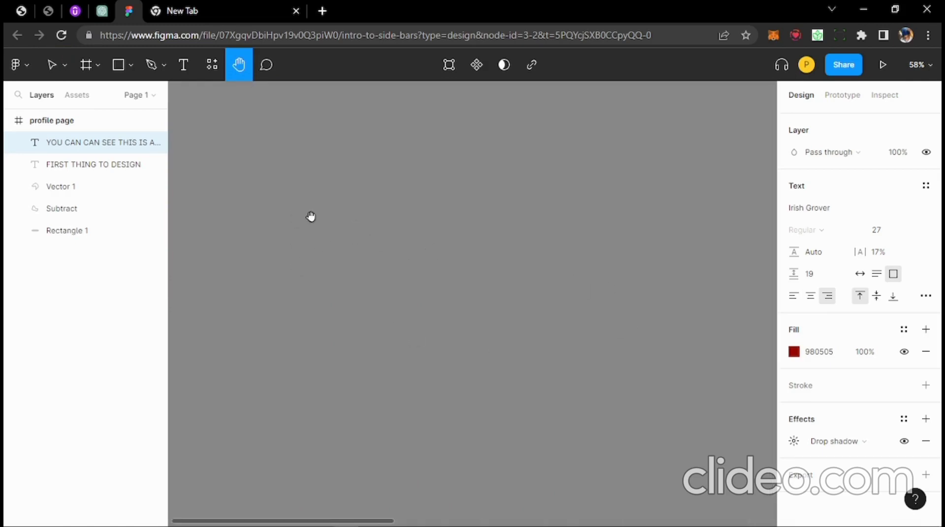
{"action": "scroll", "coordinate": [430, 245], "scroll_direction": "right", "scroll_amount": 15}
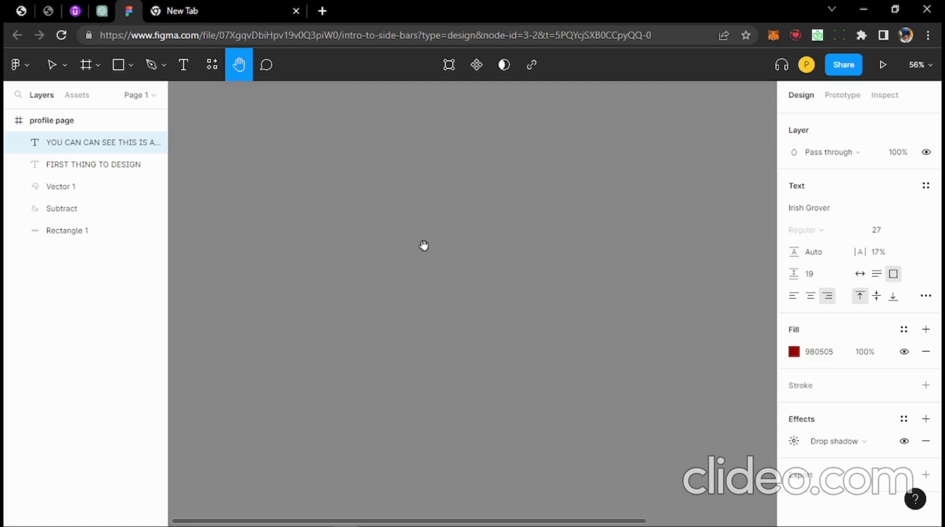
{"action": "scroll", "coordinate": [236, 241], "scroll_direction": "right", "scroll_amount": 10}
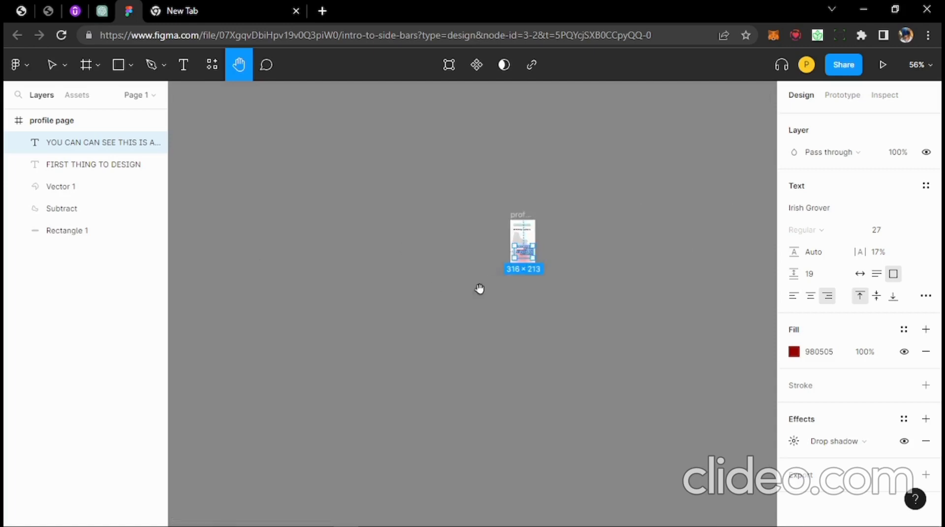
{"action": "scroll", "coordinate": [432, 295], "scroll_direction": "right", "scroll_amount": 5}
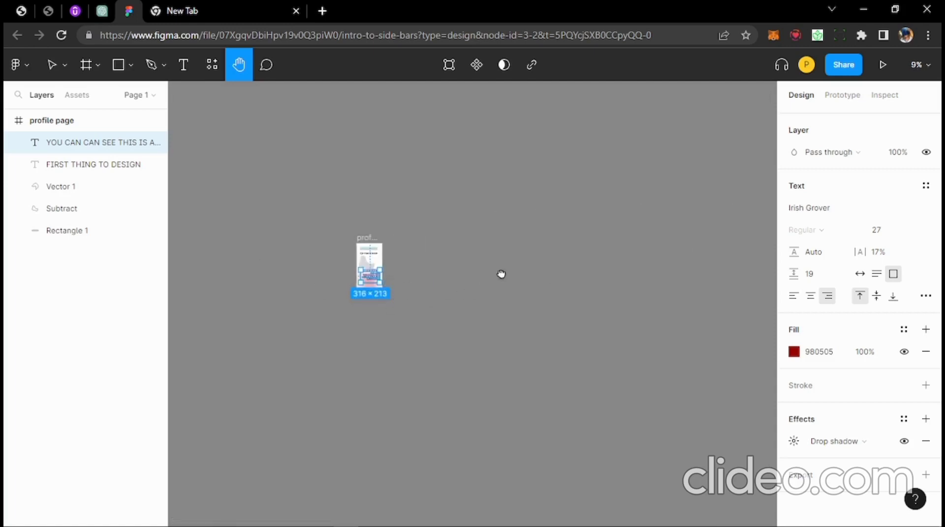
{"action": "left_click_drag", "start_coordinate": [501, 274], "coordinate": [456, 255]}
{"action": "scroll", "coordinate": [452, 256], "scroll_direction": "up", "scroll_amount": 5}
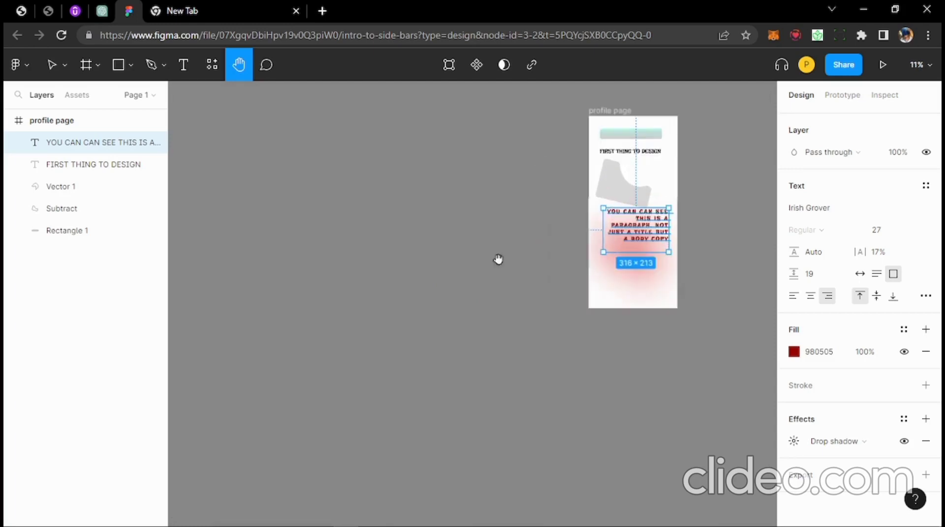
{"action": "left_click_drag", "start_coordinate": [592, 215], "coordinate": [408, 304]}
{"action": "scroll", "coordinate": [472, 295], "scroll_direction": "up", "scroll_amount": 2}
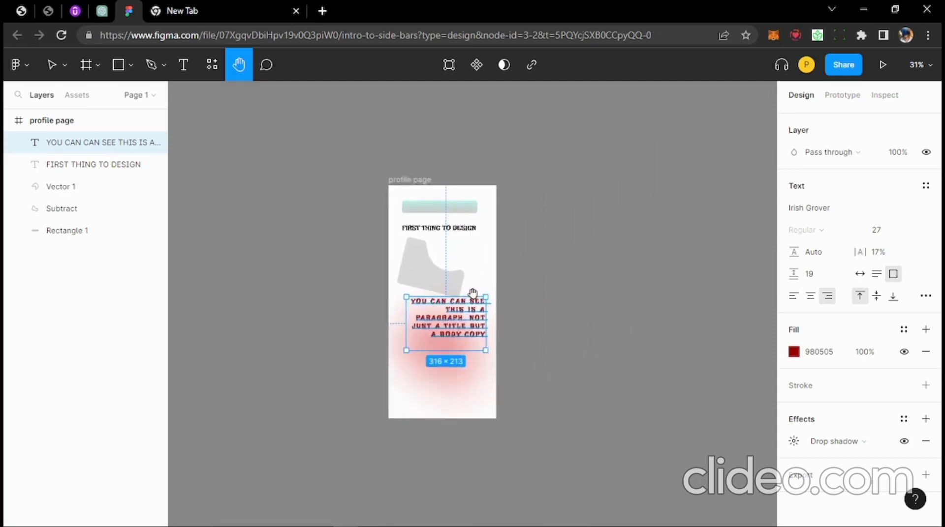
{"action": "scroll", "coordinate": [473, 293], "scroll_direction": "up", "scroll_amount": 6}
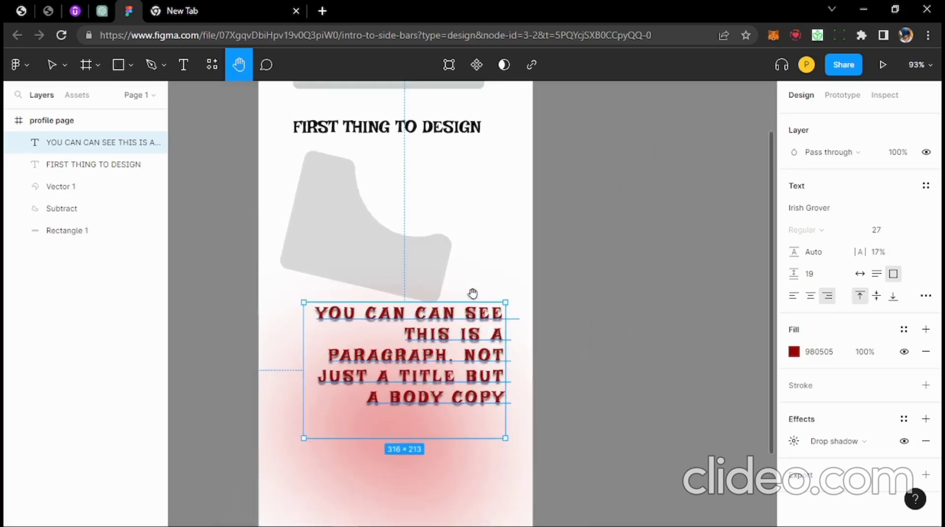
{"action": "scroll", "coordinate": [480, 291], "scroll_direction": "up", "scroll_amount": 5}
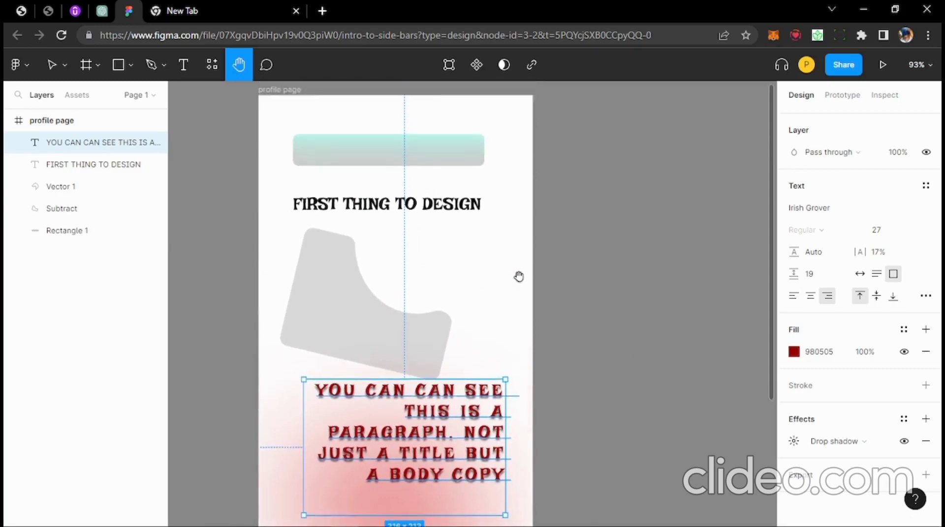
{"action": "scroll", "coordinate": [519, 275], "scroll_direction": "down", "scroll_amount": 1}
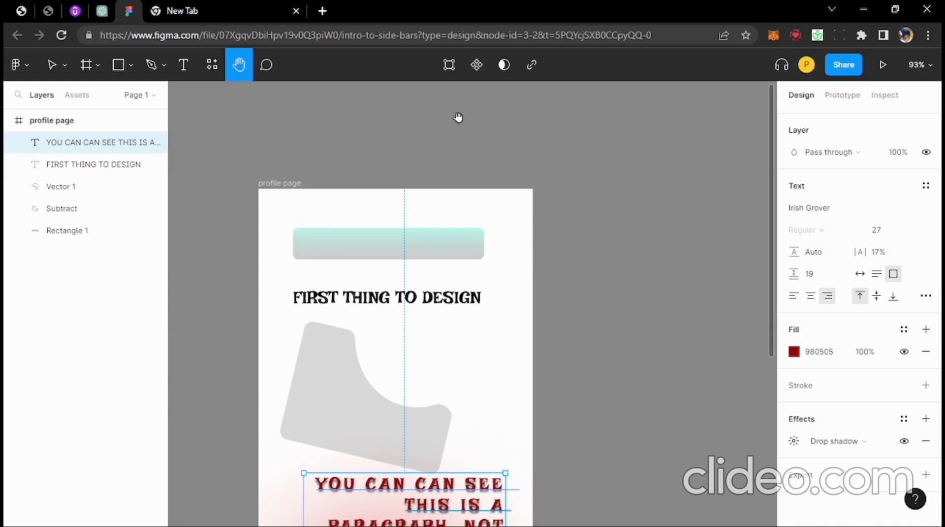
{"action": "scroll", "coordinate": [419, 245], "scroll_direction": "down", "scroll_amount": 1}
{"action": "scroll", "coordinate": [419, 245], "scroll_direction": "down", "scroll_amount": 3}
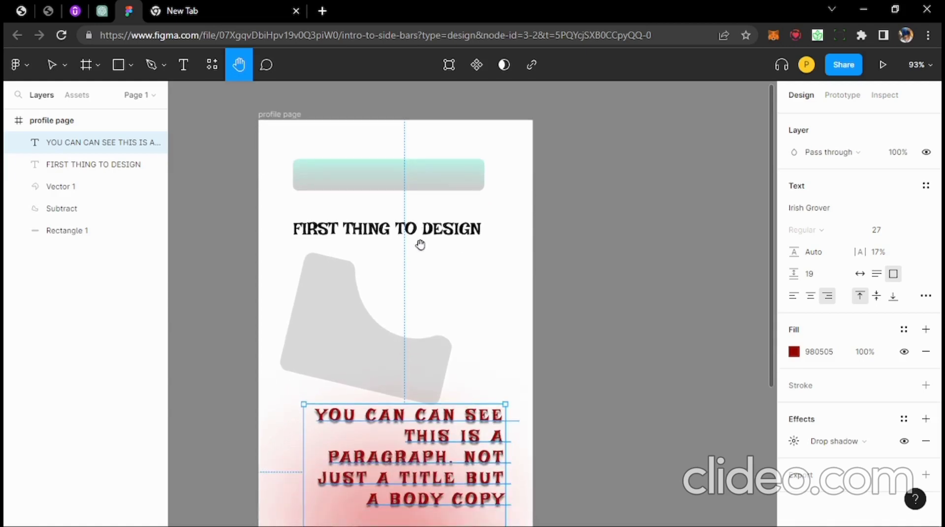
{"action": "scroll", "coordinate": [402, 247], "scroll_direction": "down", "scroll_amount": 1}
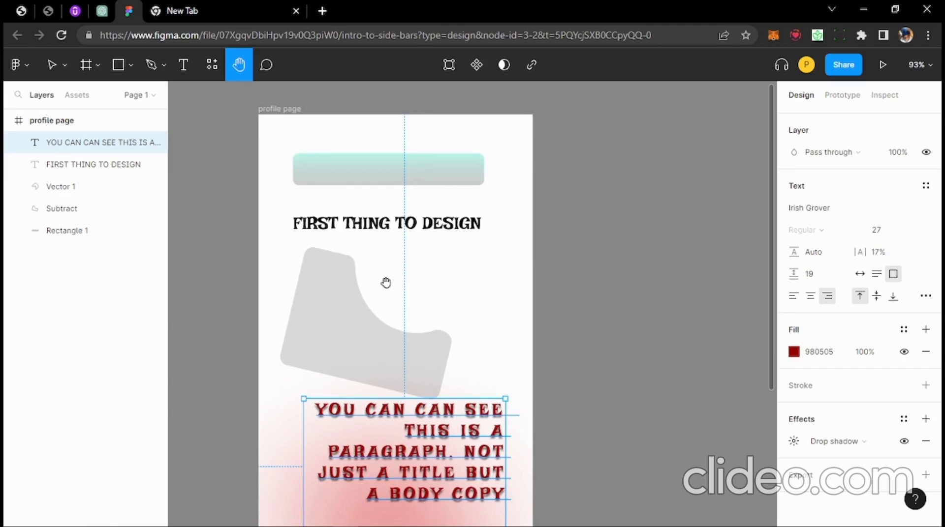
{"action": "scroll", "coordinate": [422, 210], "scroll_direction": "down", "scroll_amount": 3}
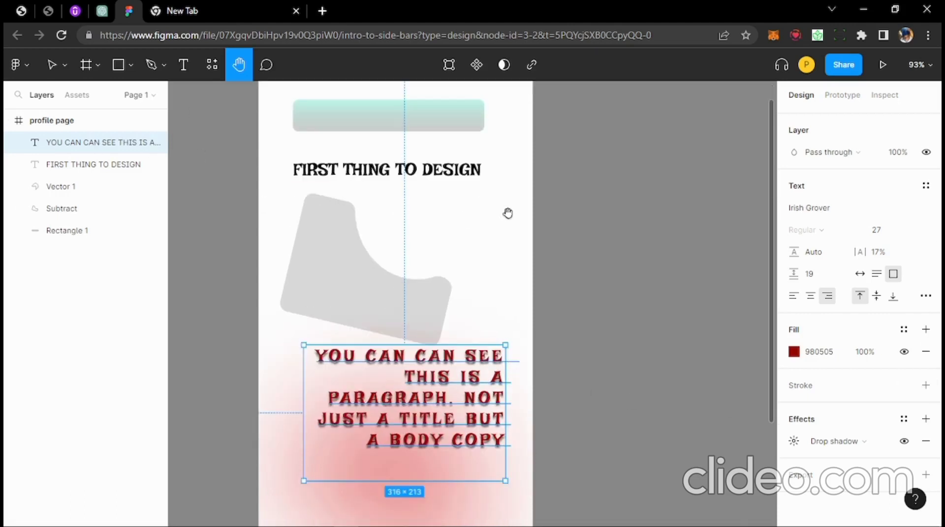
{"action": "scroll", "coordinate": [538, 251], "scroll_direction": "up", "scroll_amount": 1}
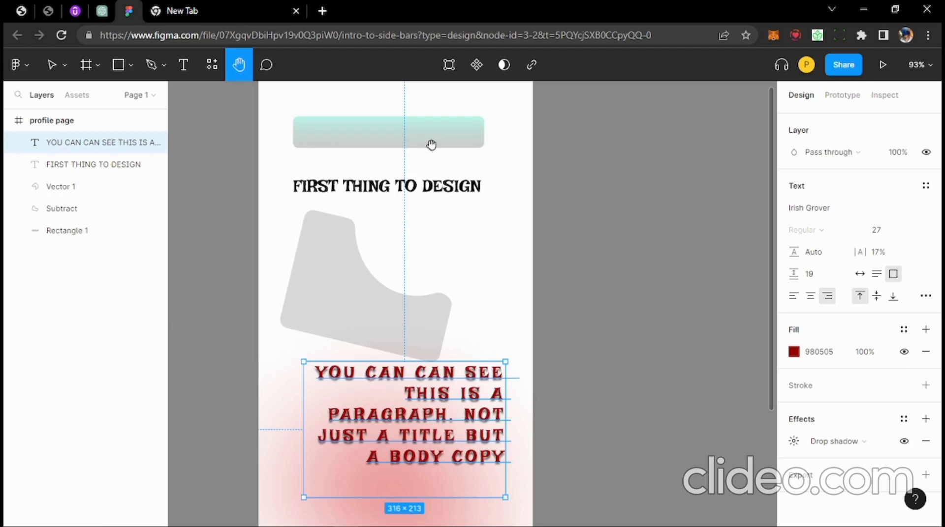
{"action": "scroll", "coordinate": [472, 253], "scroll_direction": "up", "scroll_amount": 2}
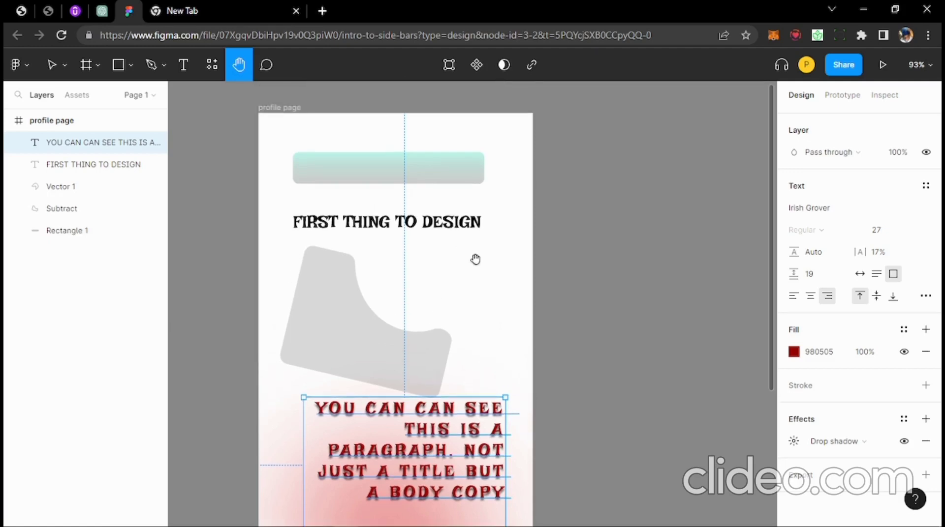
{"action": "scroll", "coordinate": [496, 288], "scroll_direction": "up", "scroll_amount": 1}
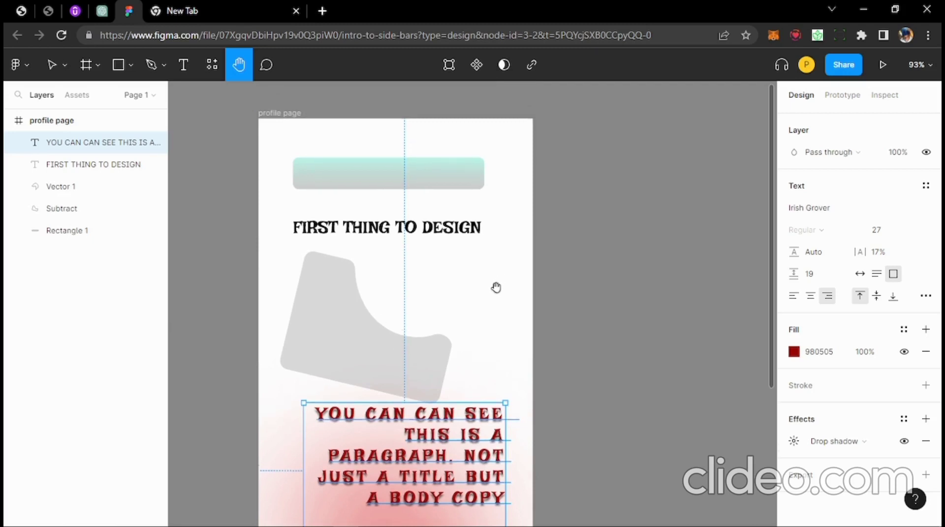
{"action": "scroll", "coordinate": [496, 287], "scroll_direction": "up", "scroll_amount": 1}
{"action": "scroll", "coordinate": [495, 289], "scroll_direction": "down", "scroll_amount": 3}
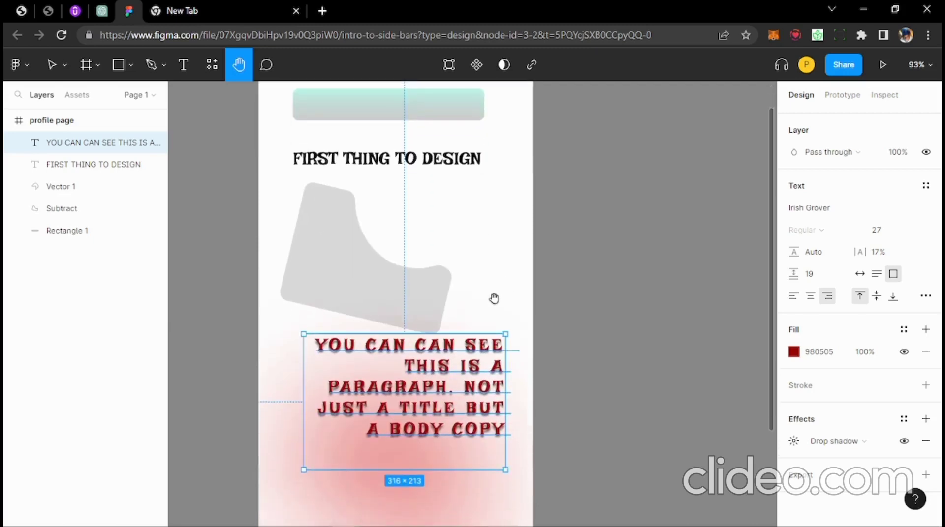
{"action": "scroll", "coordinate": [494, 299], "scroll_direction": "down", "scroll_amount": 2}
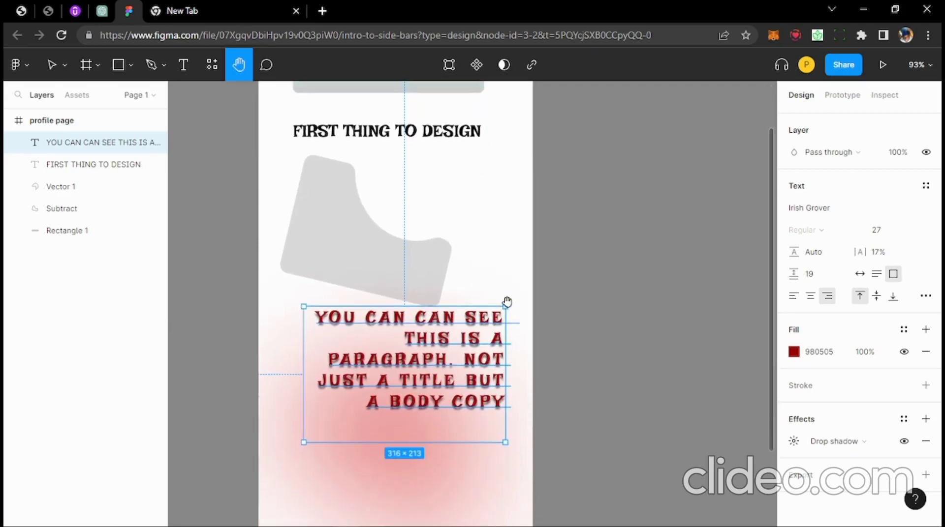
{"action": "scroll", "coordinate": [507, 301], "scroll_direction": "down", "scroll_amount": 1}
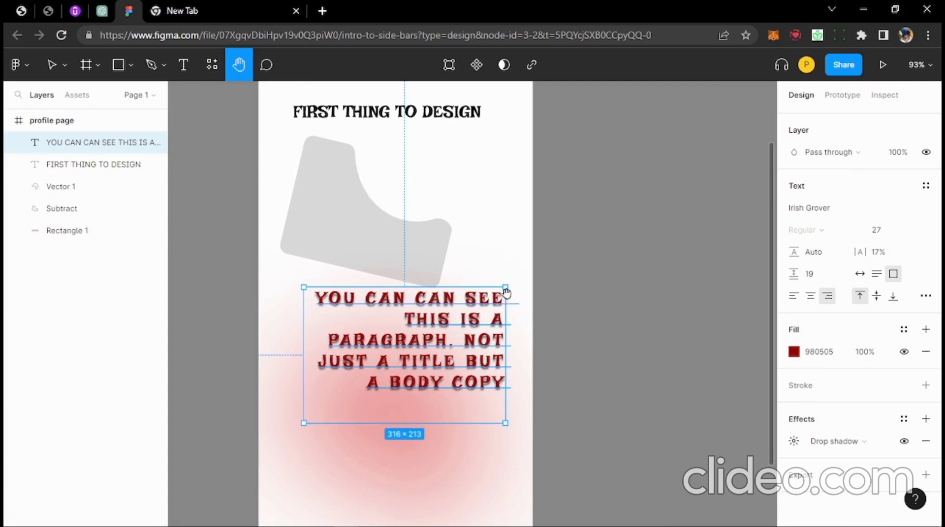
{"action": "scroll", "coordinate": [505, 300], "scroll_direction": "down", "scroll_amount": 3}
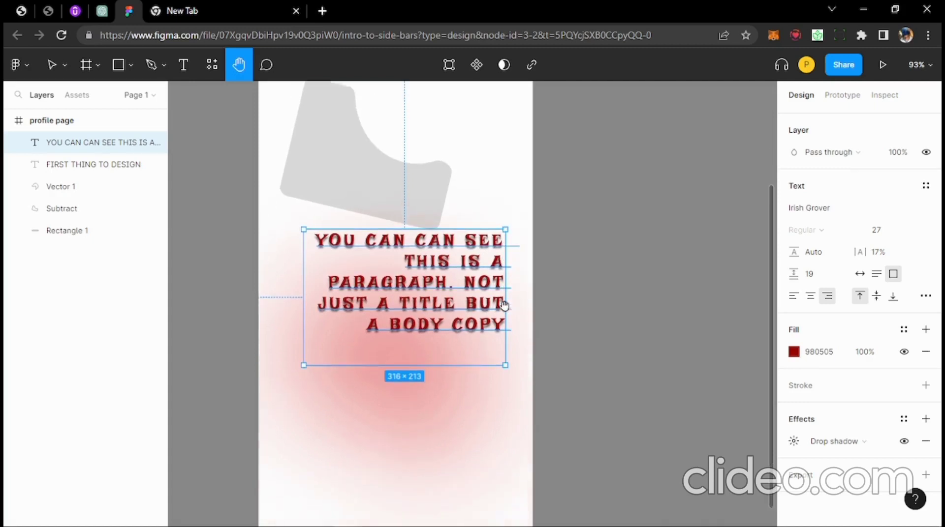
{"action": "scroll", "coordinate": [505, 305], "scroll_direction": "down", "scroll_amount": 2}
{"action": "scroll", "coordinate": [504, 307], "scroll_direction": "up", "scroll_amount": 3}
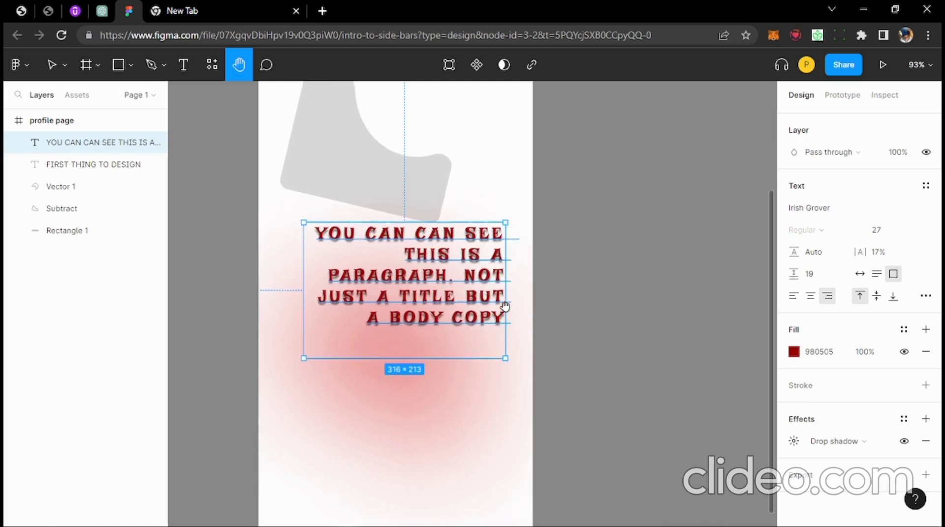